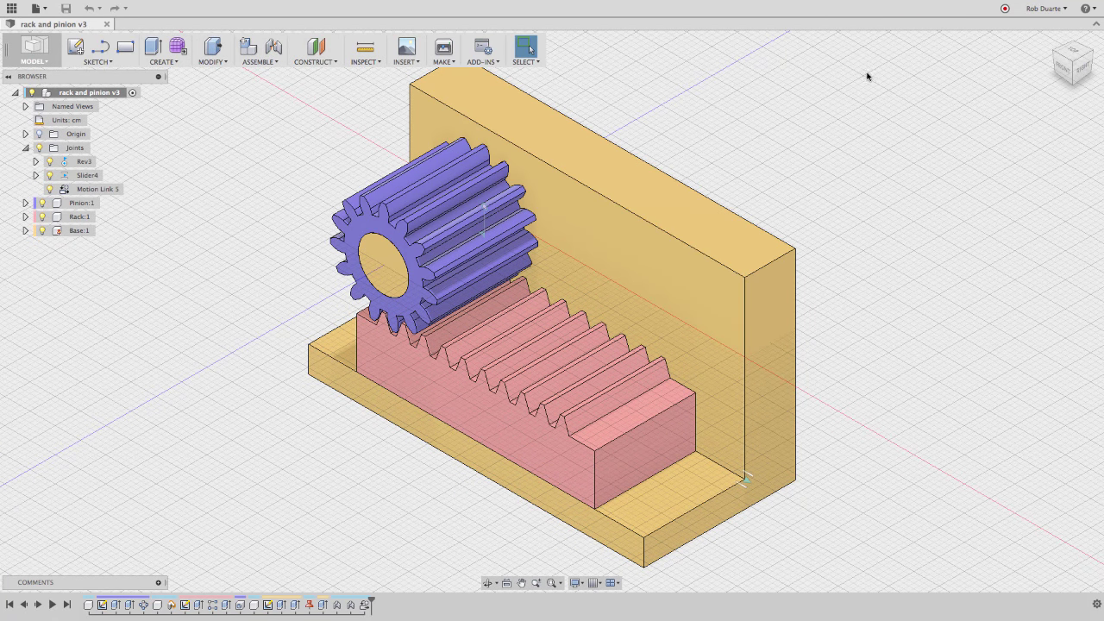
# Preview the Rev3 joint turning the pinion to slide the rack, then cancel the preview
pyautogui.rightClick(76, 163)
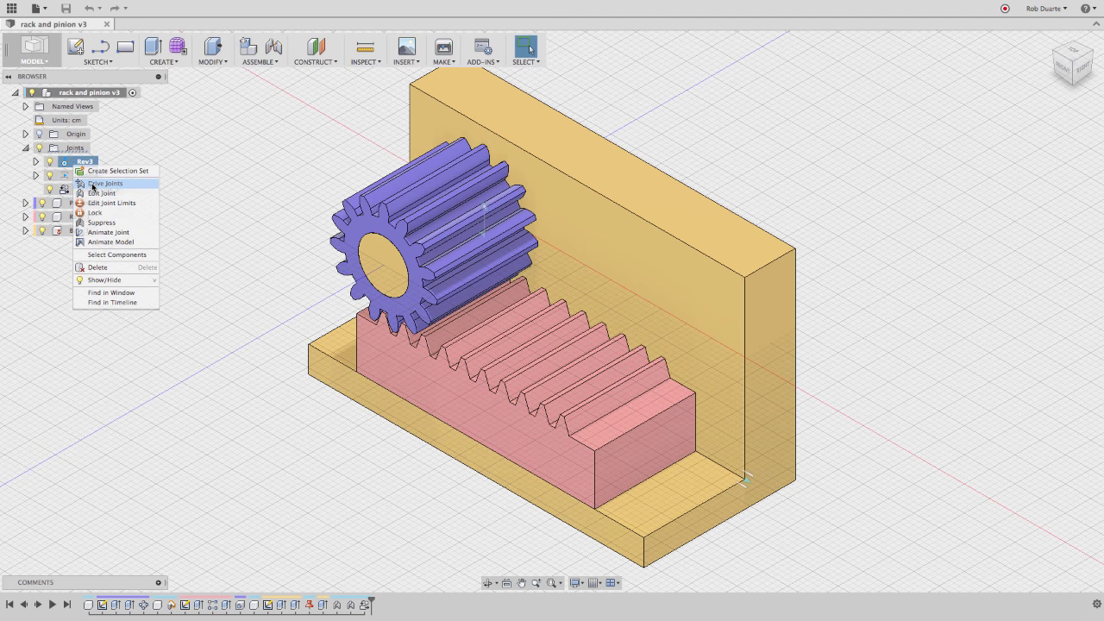
pyautogui.rightClick(93, 183)
pyautogui.click(125, 201)
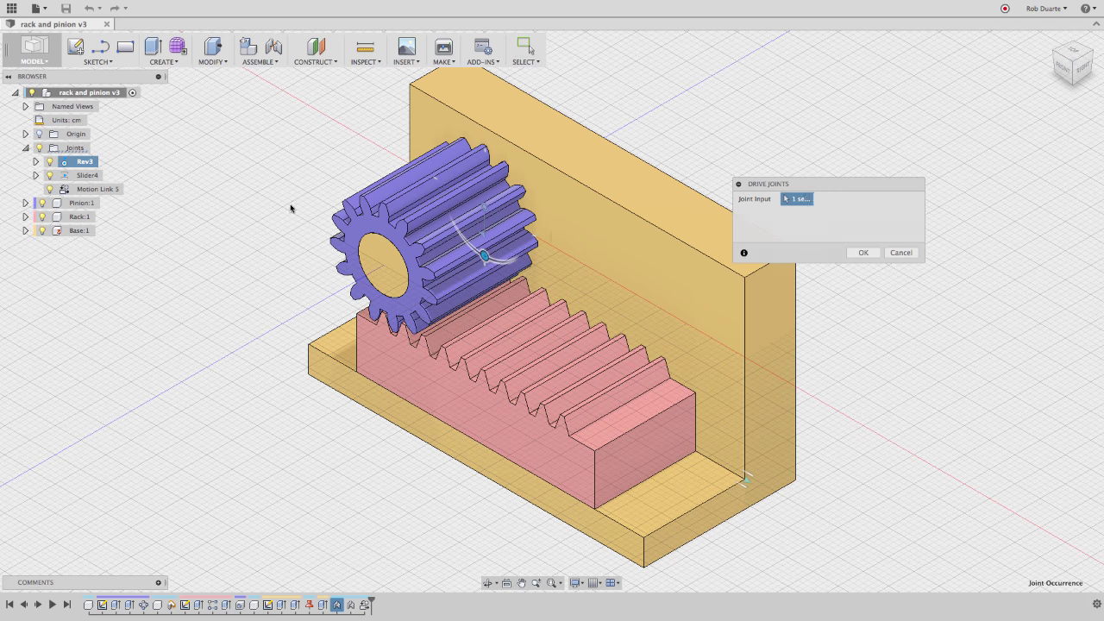
pyautogui.moveTo(484, 257); pyautogui.dragTo(526, 226)
pyautogui.click(900, 251)
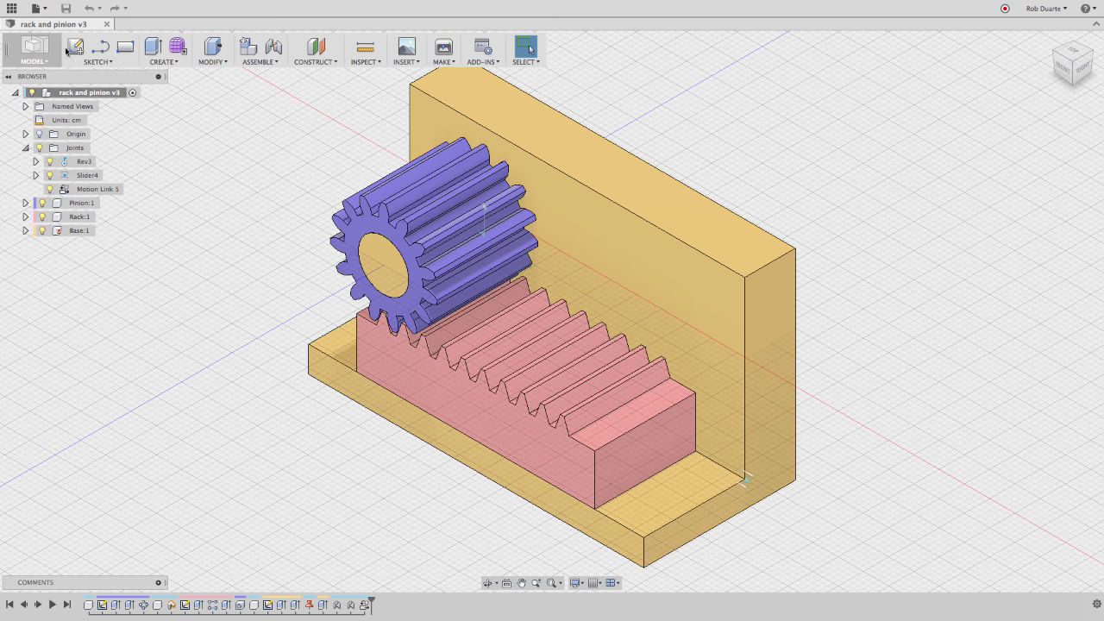
# Start a new design and switch its units to centimetres
pyautogui.click(35, 8)
pyautogui.click(47, 26)
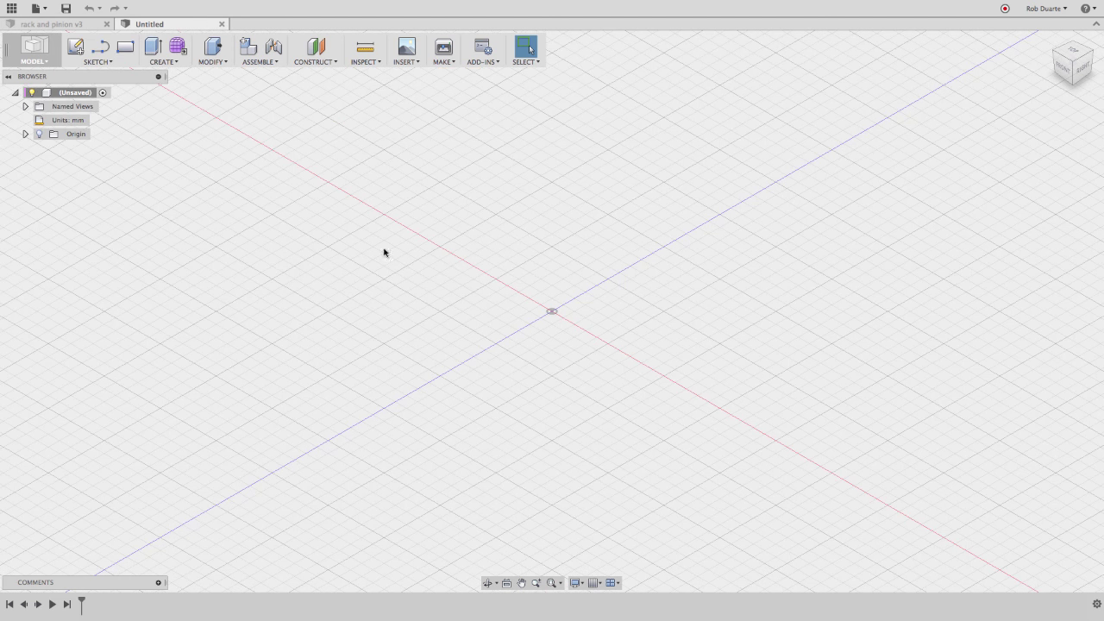
pyautogui.click(96, 121)
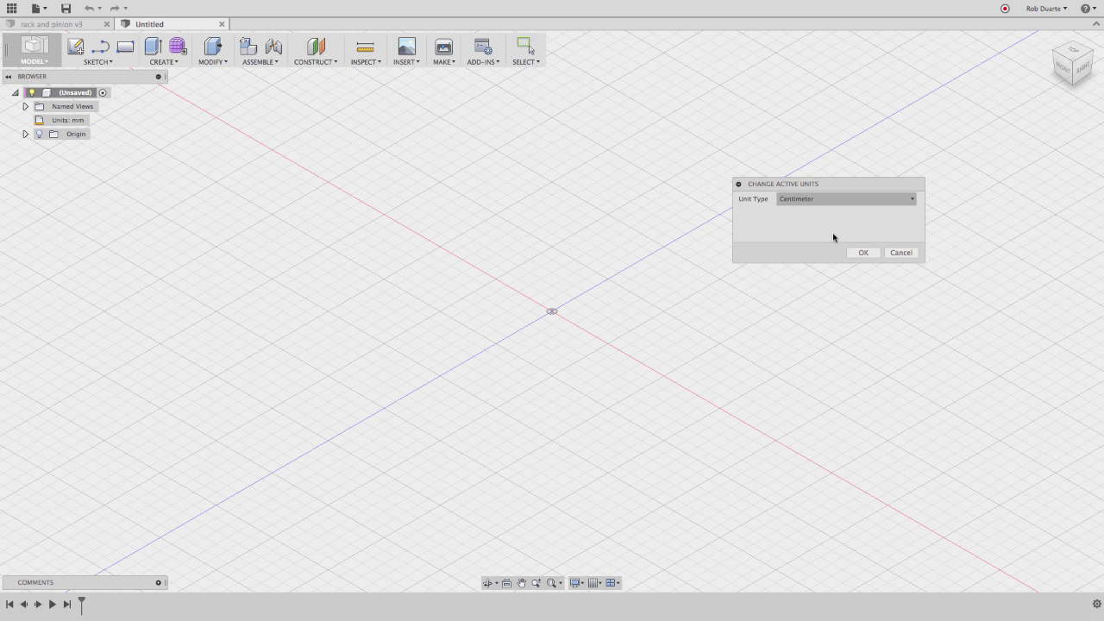
pyautogui.click(856, 255)
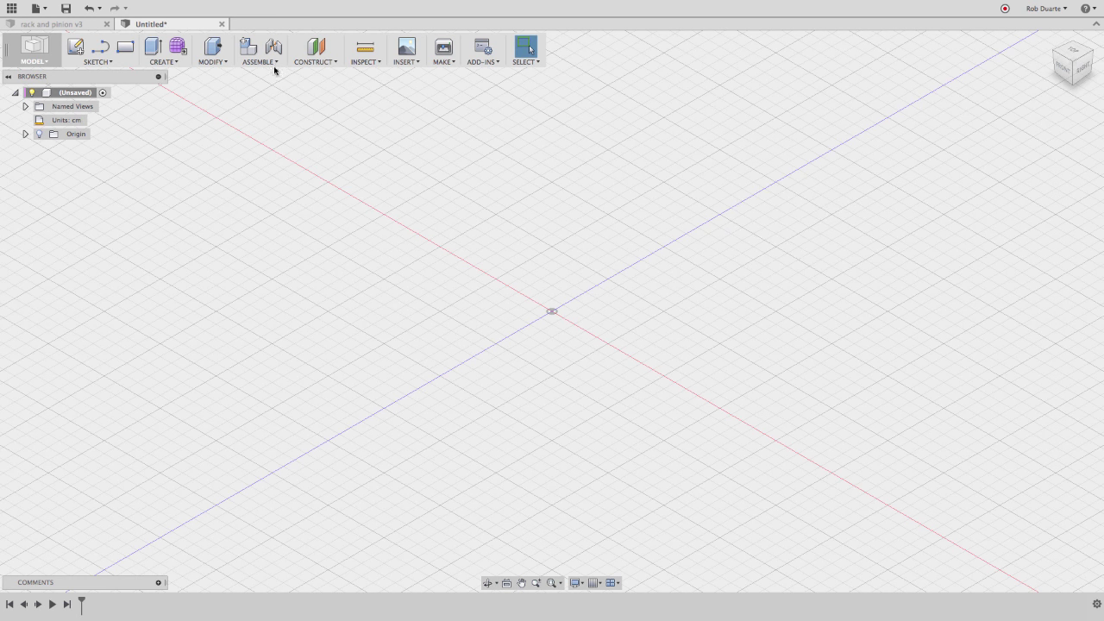
pyautogui.click(481, 63)
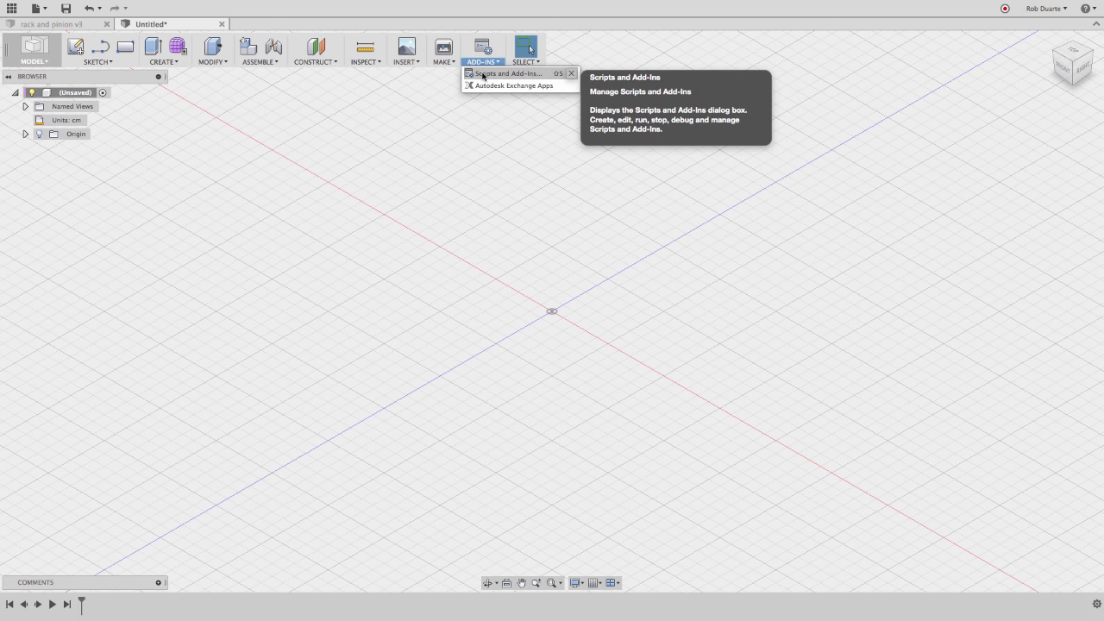
pyautogui.click(483, 75)
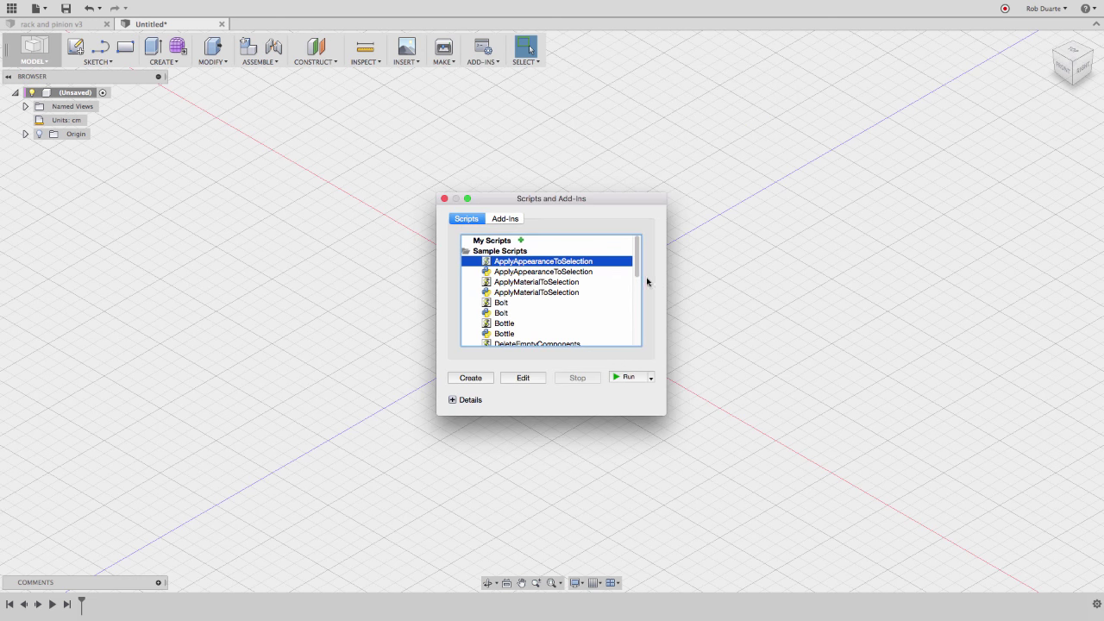
pyautogui.scroll(-10, 595, 324)
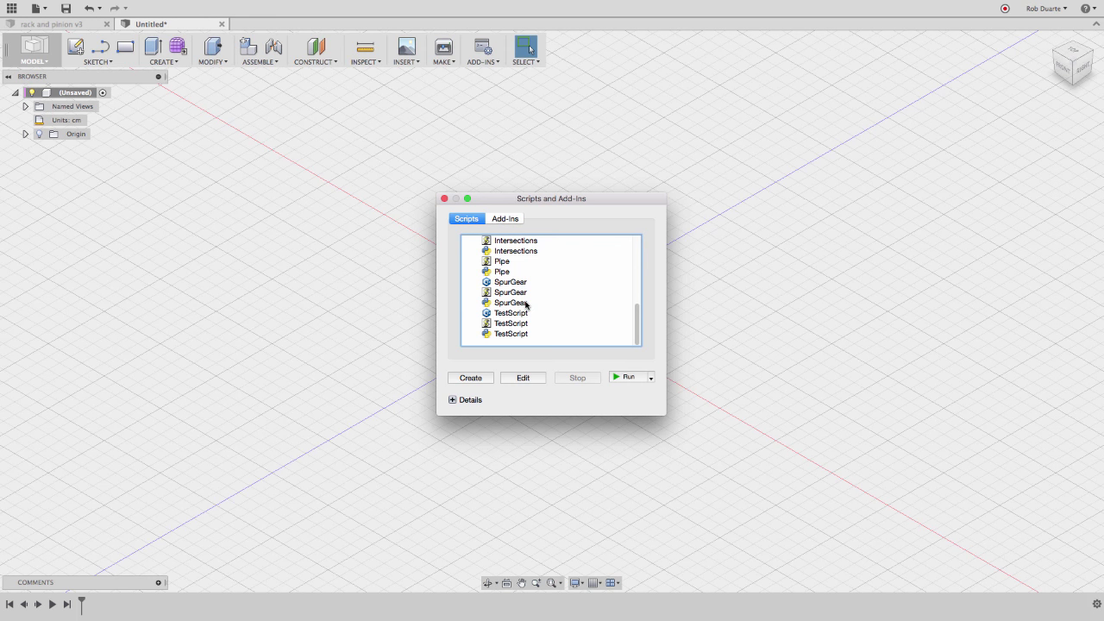
pyautogui.click(526, 303)
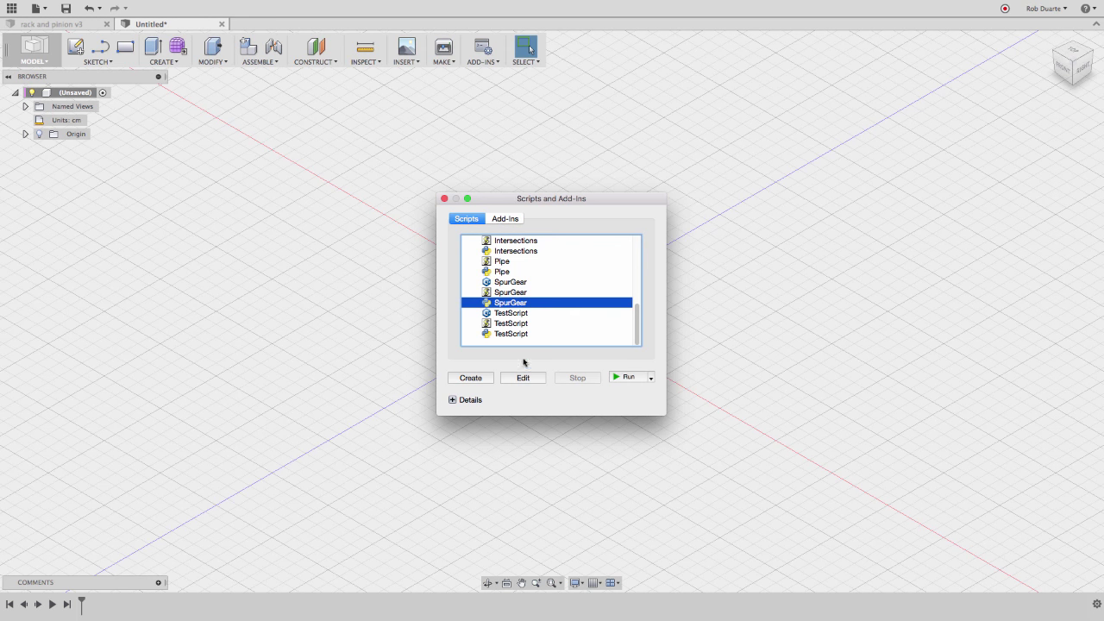
pyautogui.click(628, 379)
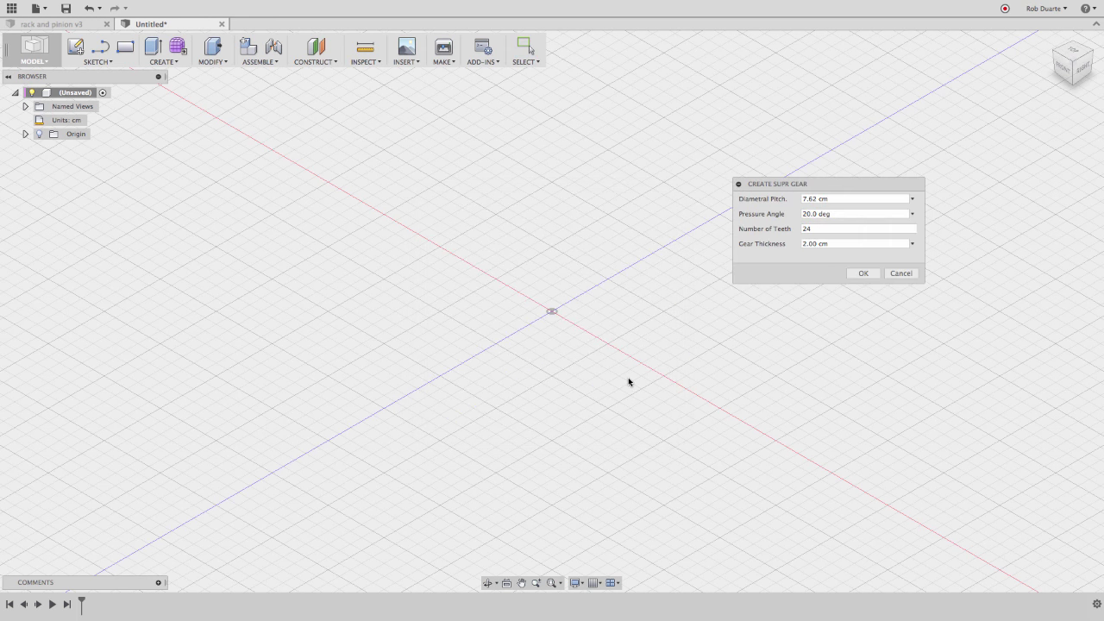
pyautogui.moveTo(773, 186); pyautogui.dragTo(698, 167)
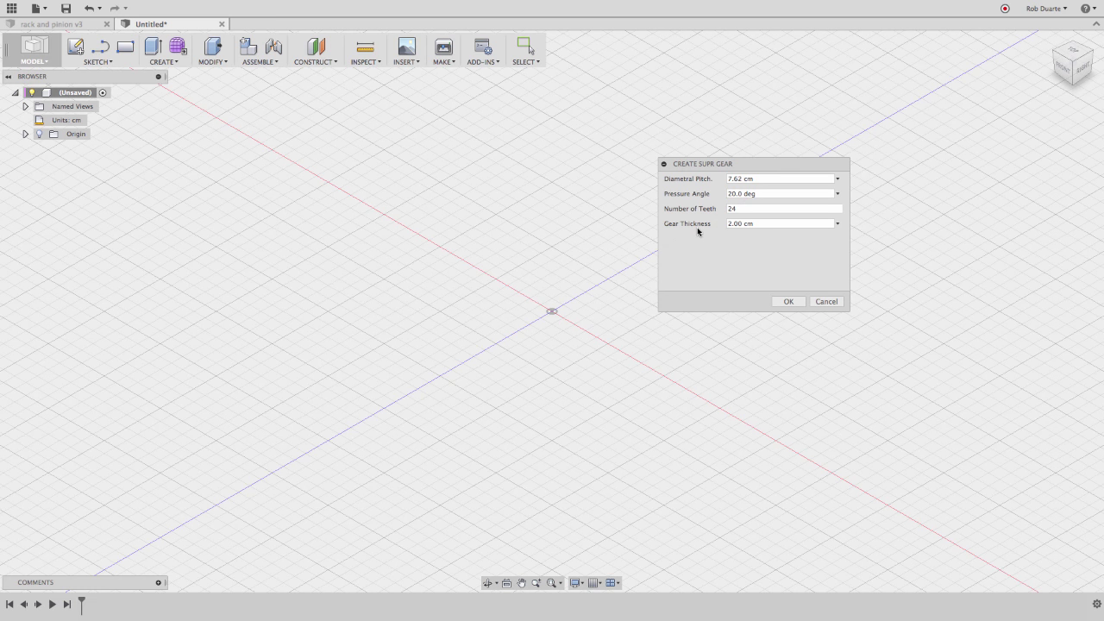
# Cancel the spur gear, open Change Parameters, and add diametralpitch = 8 cm
pyautogui.click(824, 304)
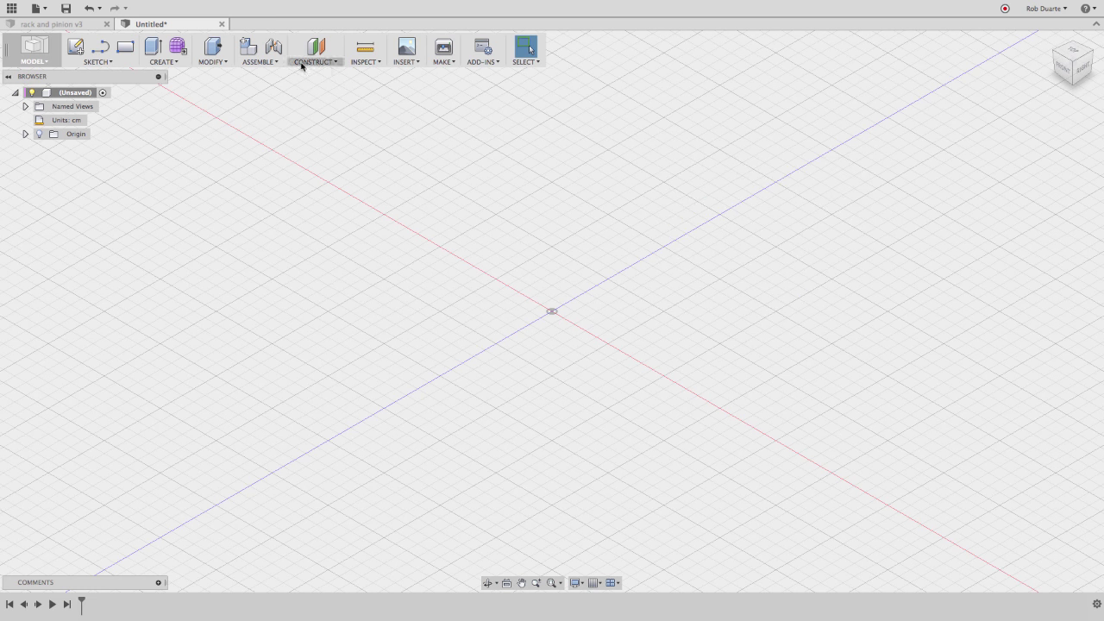
pyautogui.click(266, 65)
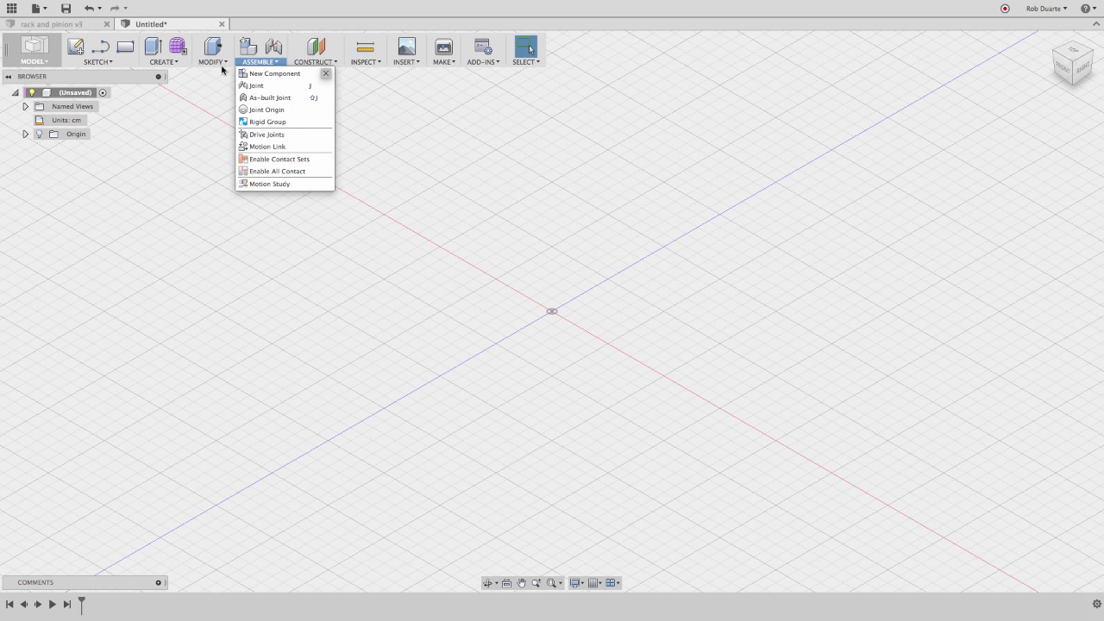
pyautogui.click(217, 63)
pyautogui.click(236, 306)
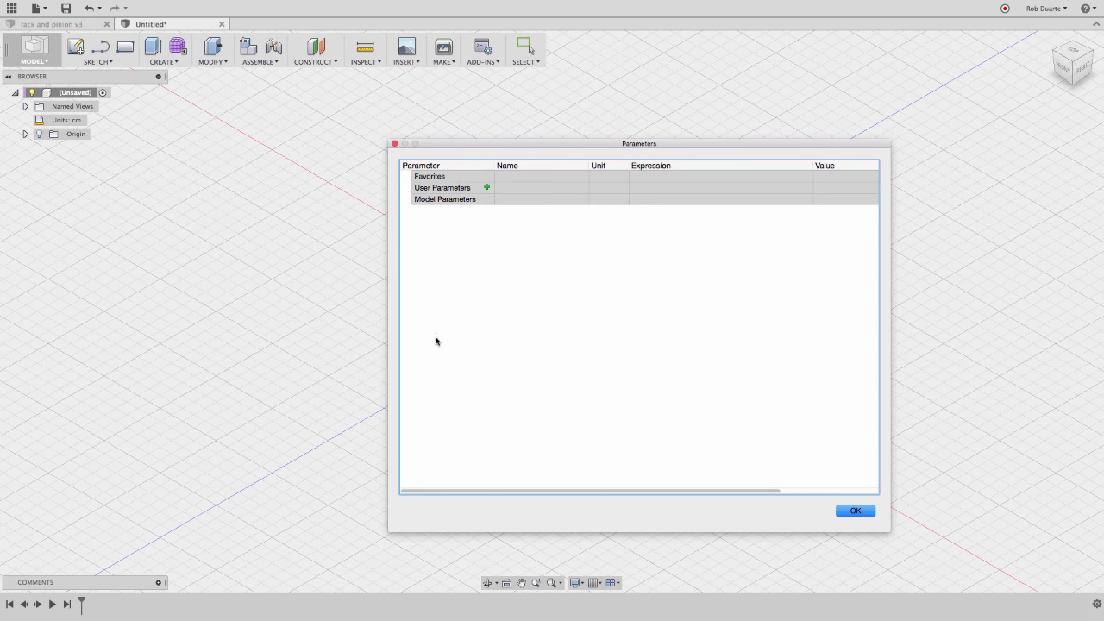
pyautogui.click(488, 187)
pyautogui.write('di')
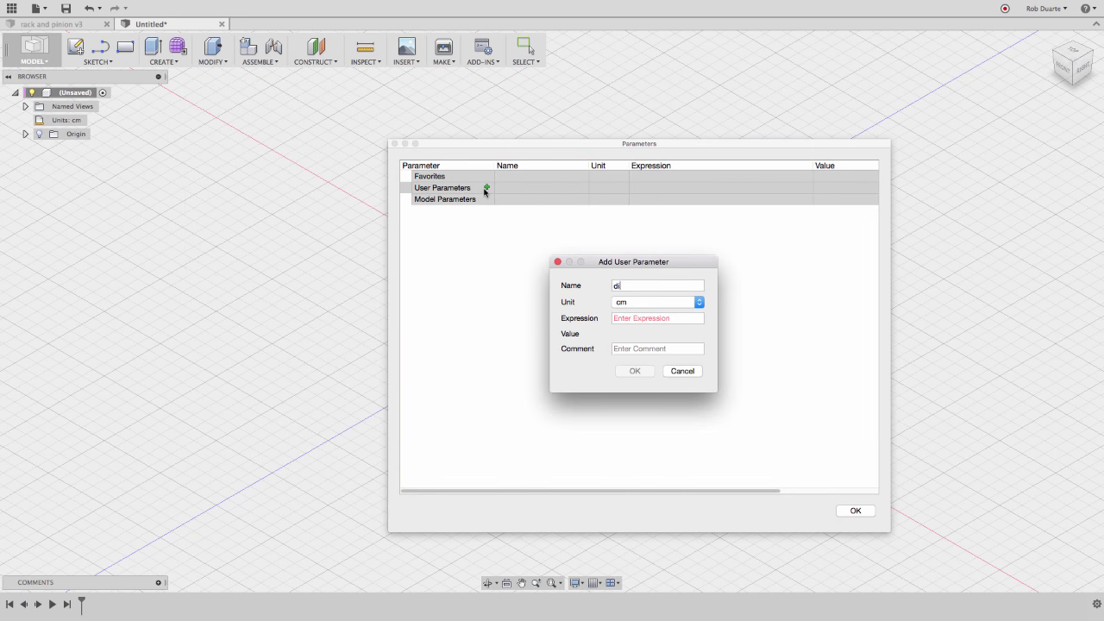
pyautogui.write('ametralpitch')
pyautogui.press('Tab')
pyautogui.press('Tab')
pyautogui.write('8')
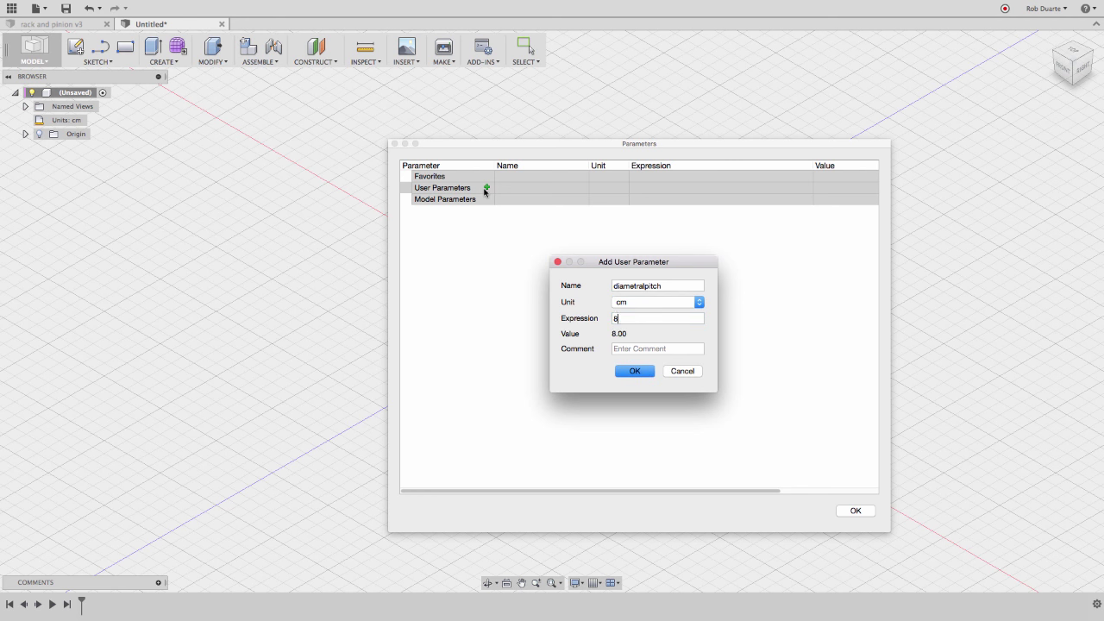
pyautogui.press('Tab')
pyautogui.press('Return')
# Add a unitless user parameter spurteeth = 15
pyautogui.click(485, 188)
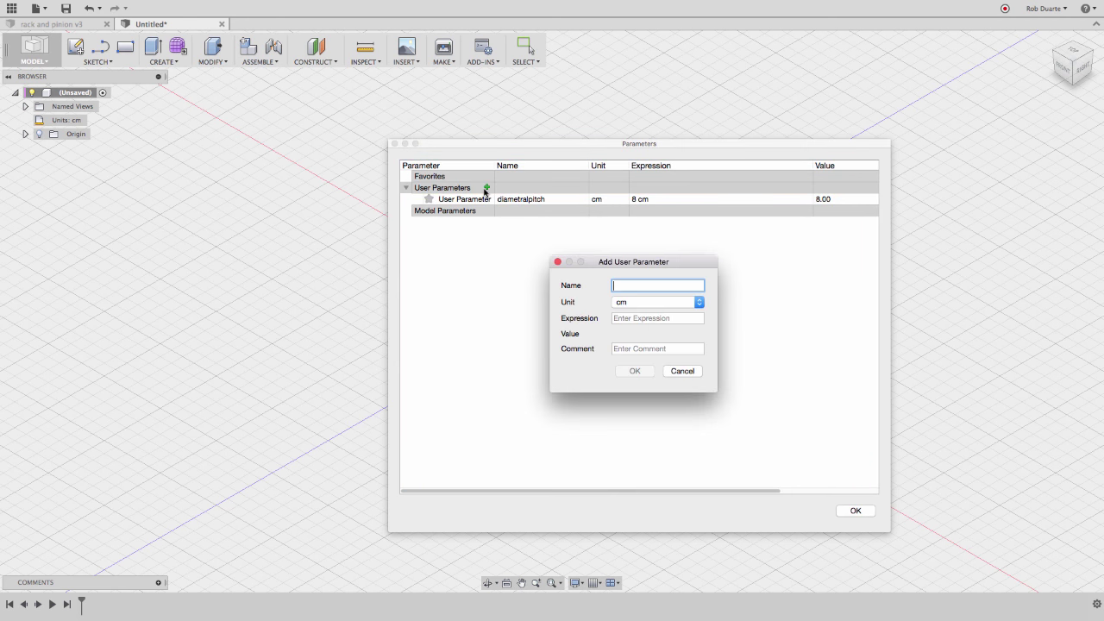
pyautogui.write('spurteeth')
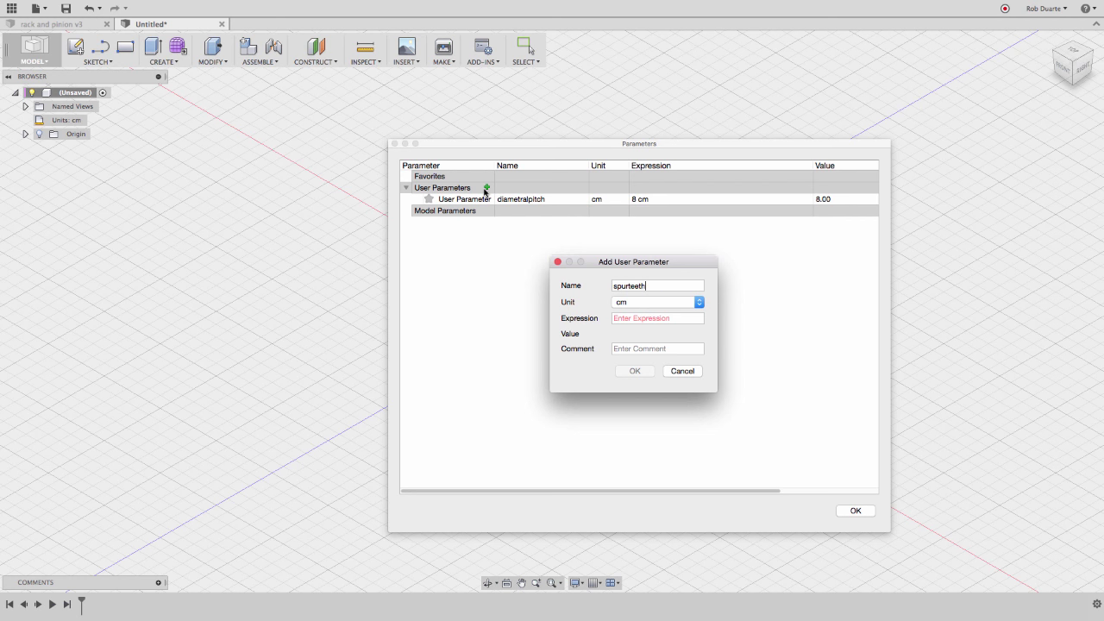
pyautogui.press('Tab')
pyautogui.press('n')
pyautogui.press('Tab')
pyautogui.write('15')
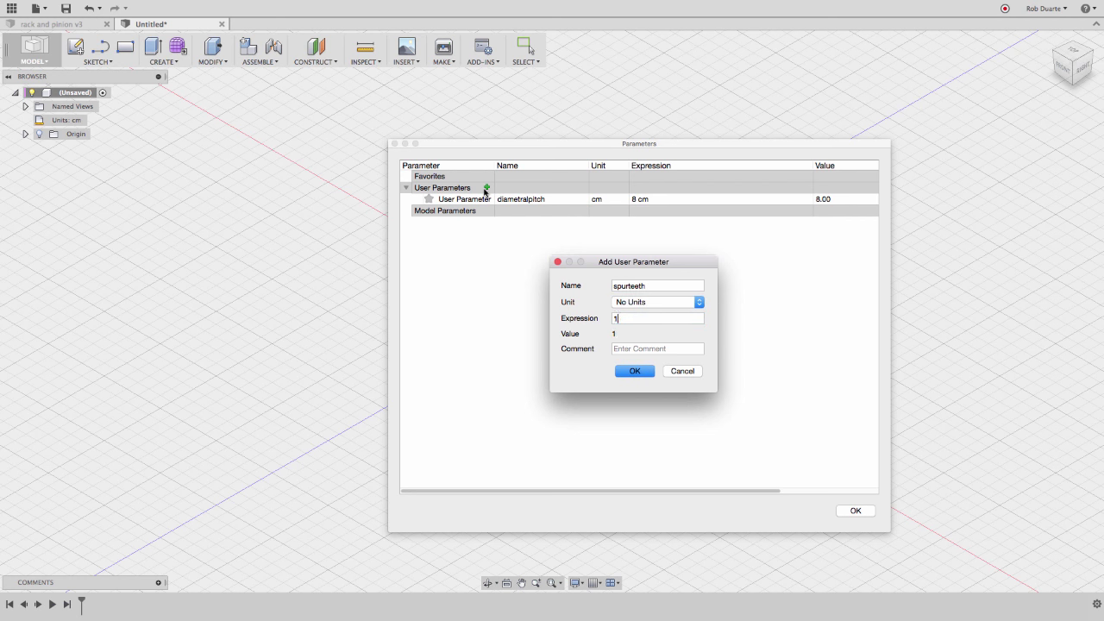
pyautogui.press('Tab')
pyautogui.press('Return')
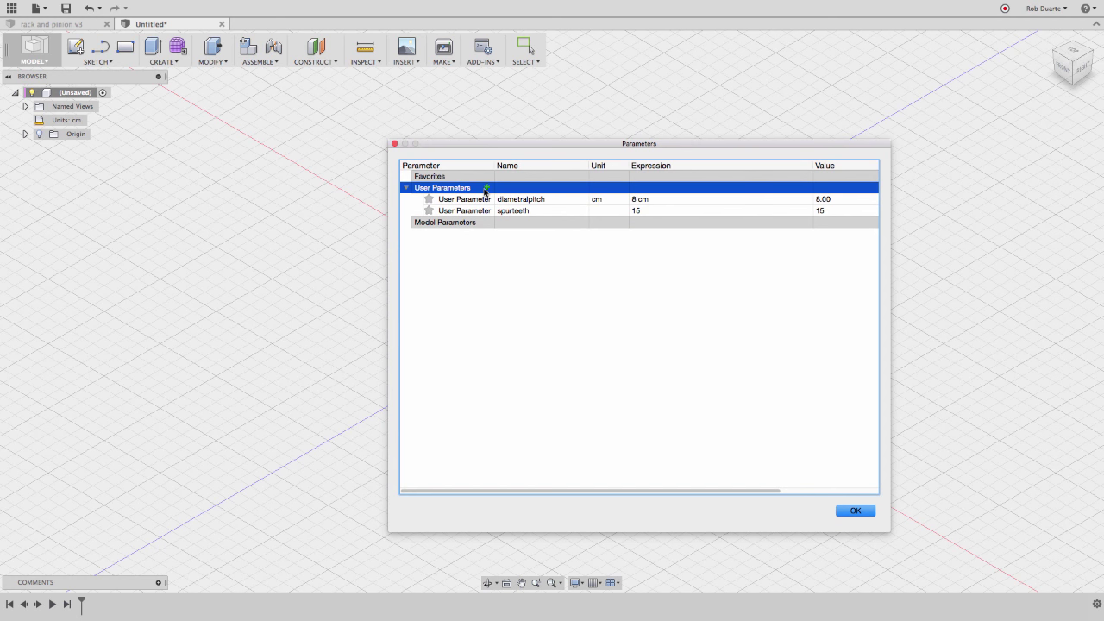
# Add a user parameter pressureangle = 20 deg
pyautogui.click(486, 189)
pyautogui.write('pressure')
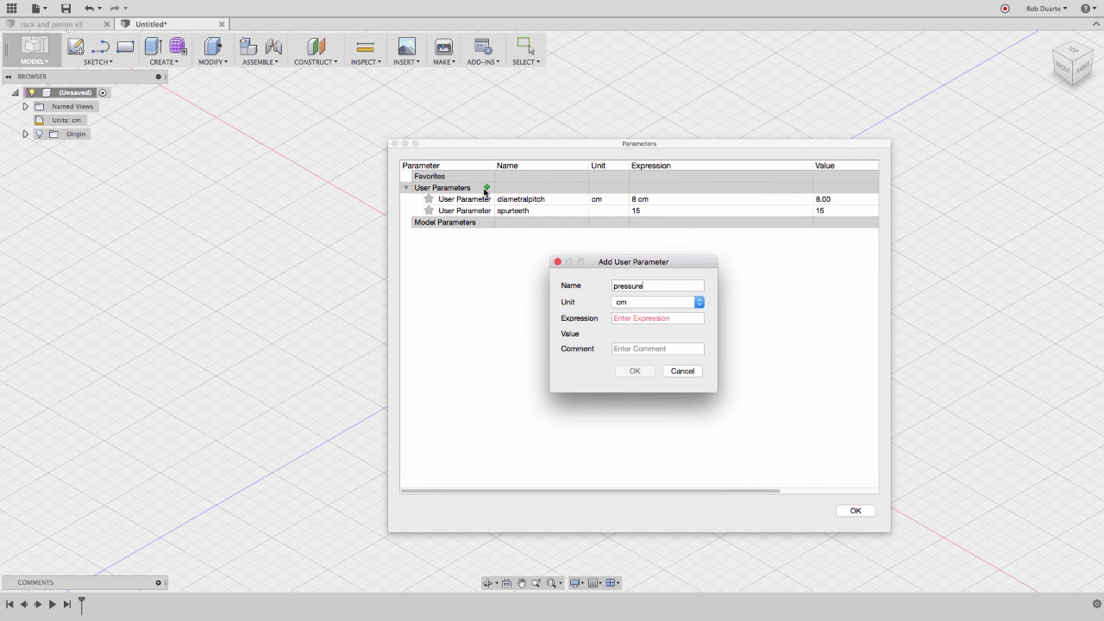
pyautogui.write('angle')
pyautogui.press('Tab')
pyautogui.press('d')
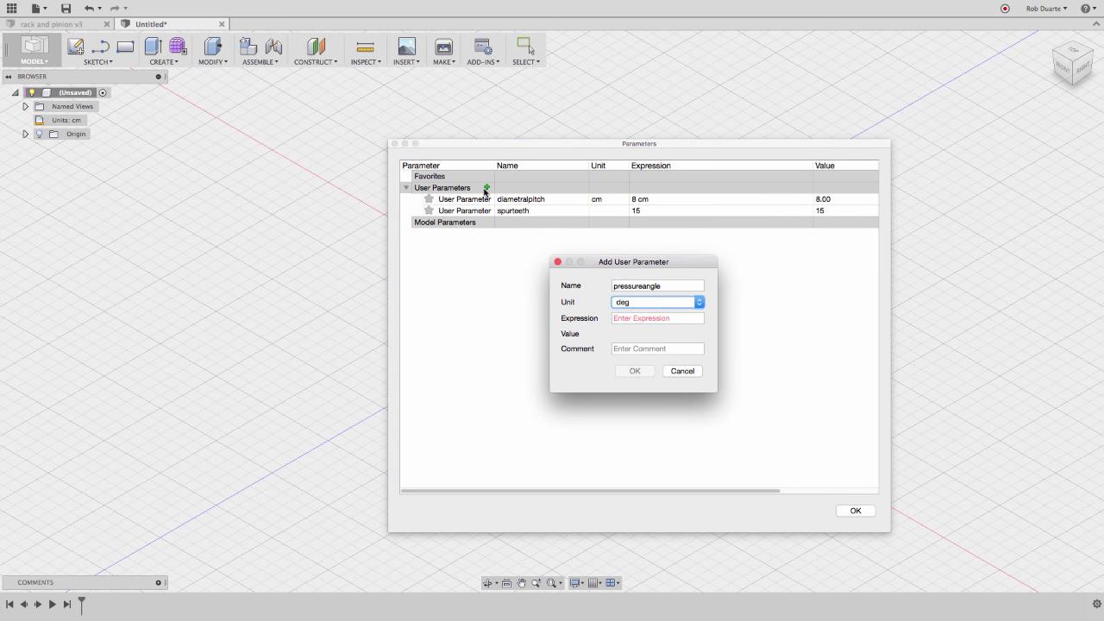
pyautogui.press('Tab')
pyautogui.write('20')
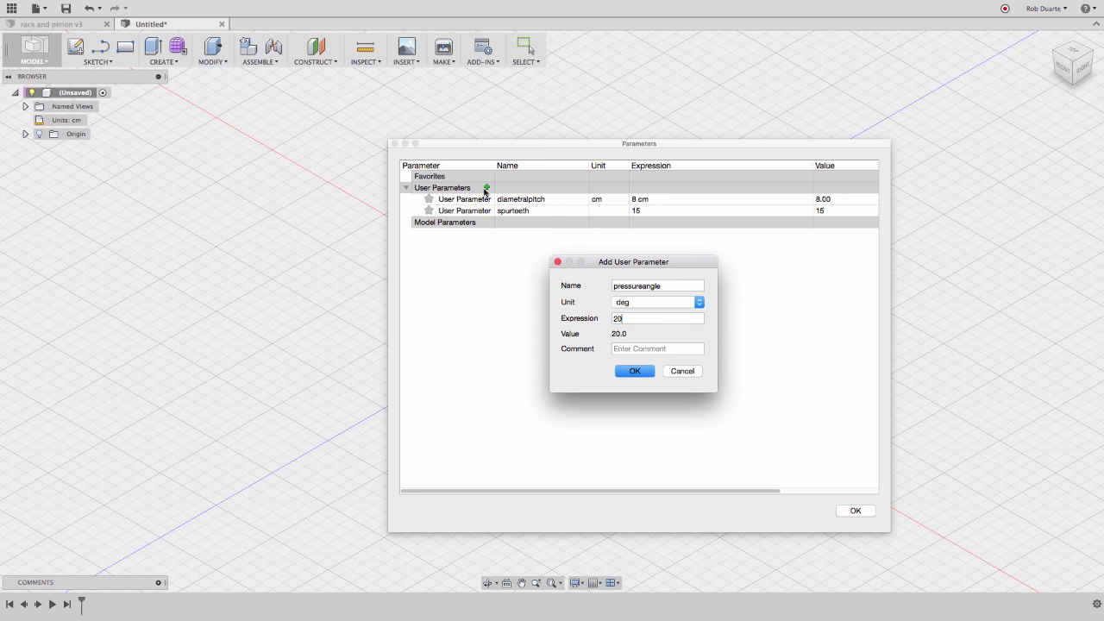
pyautogui.press('Return')
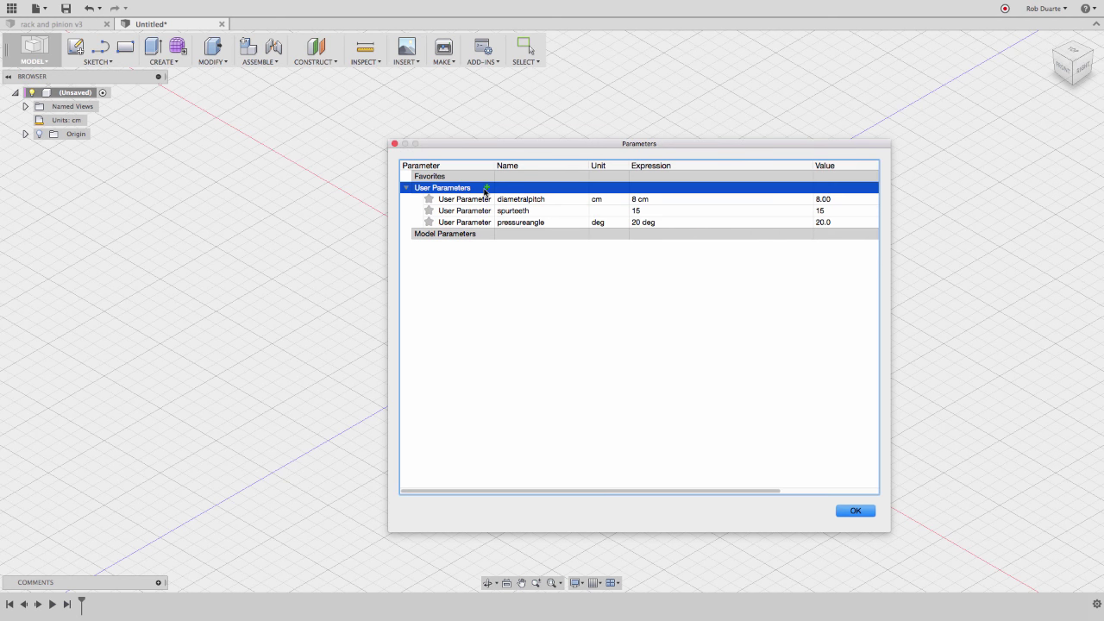
# Add a user parameter thickness = 1 cm
pyautogui.click(485, 188)
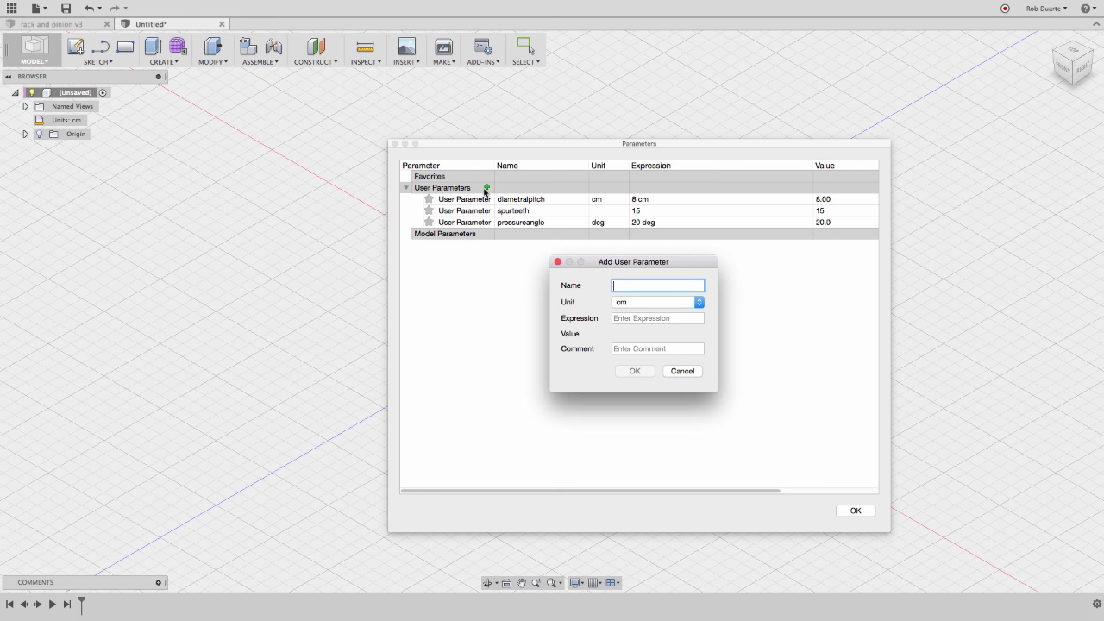
pyautogui.write('thickness')
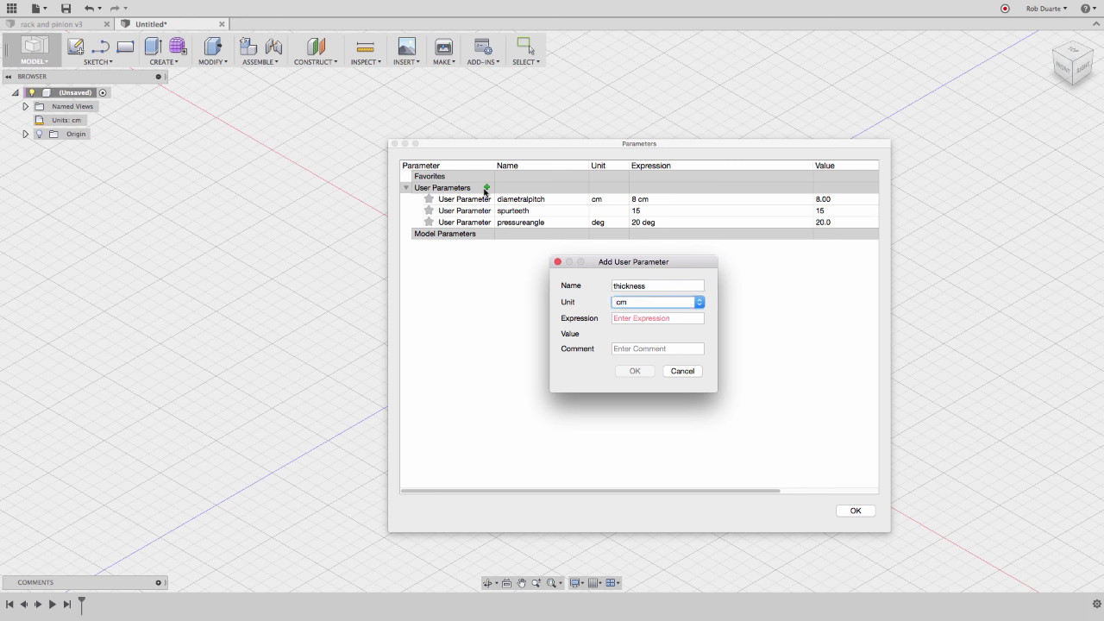
pyautogui.press('Tab')
pyautogui.write('1')
pyautogui.press('Return')
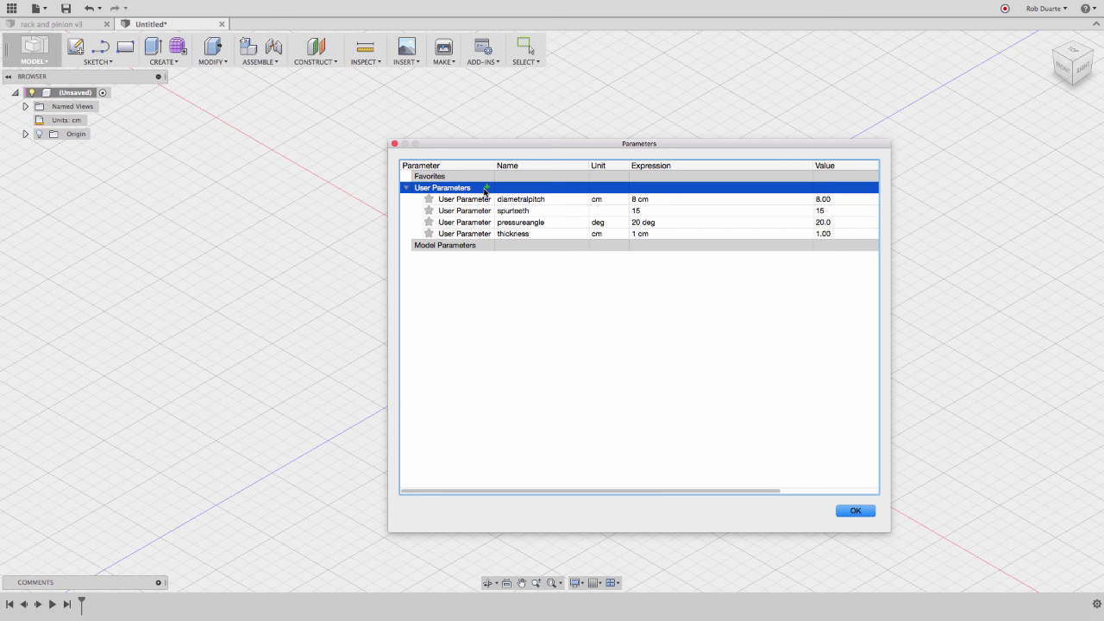
# Add pitchcirclediam with expression spurteeth / diametralpitch * 1cm, evaluating to 1.875
pyautogui.click(484, 189)
pyautogui.write('pitch')
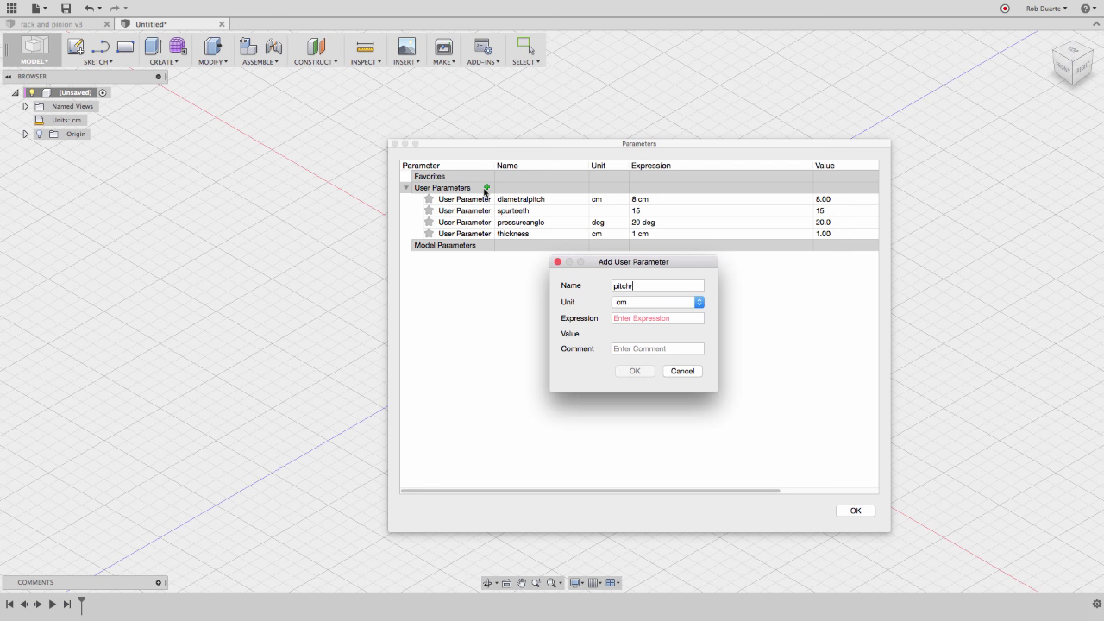
pyautogui.write('cir')
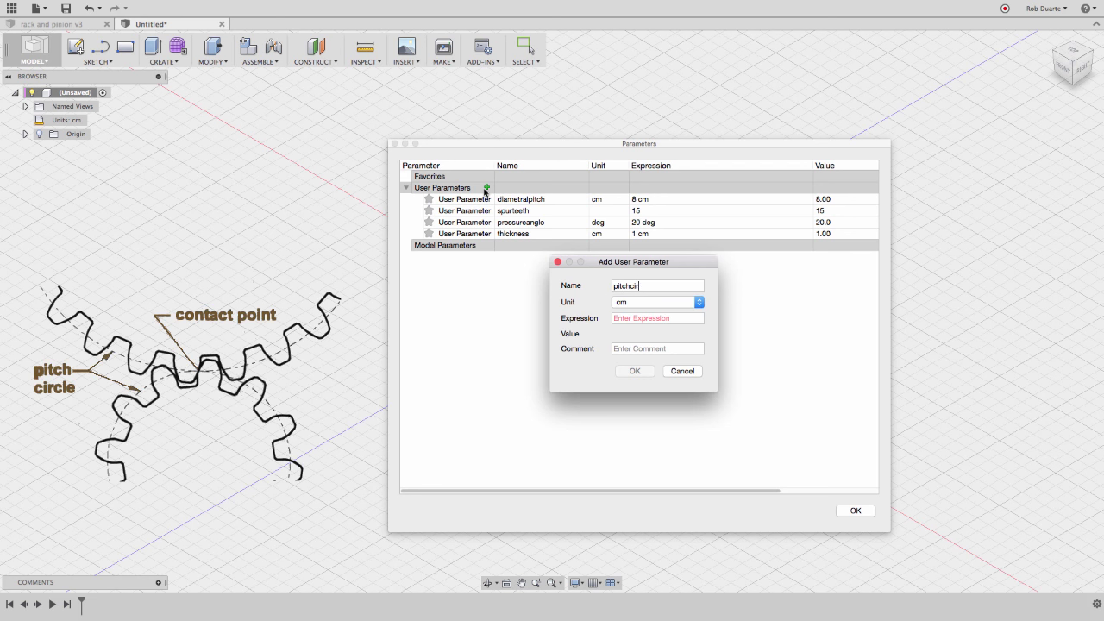
pyautogui.write('cle')
pyautogui.write('diam')
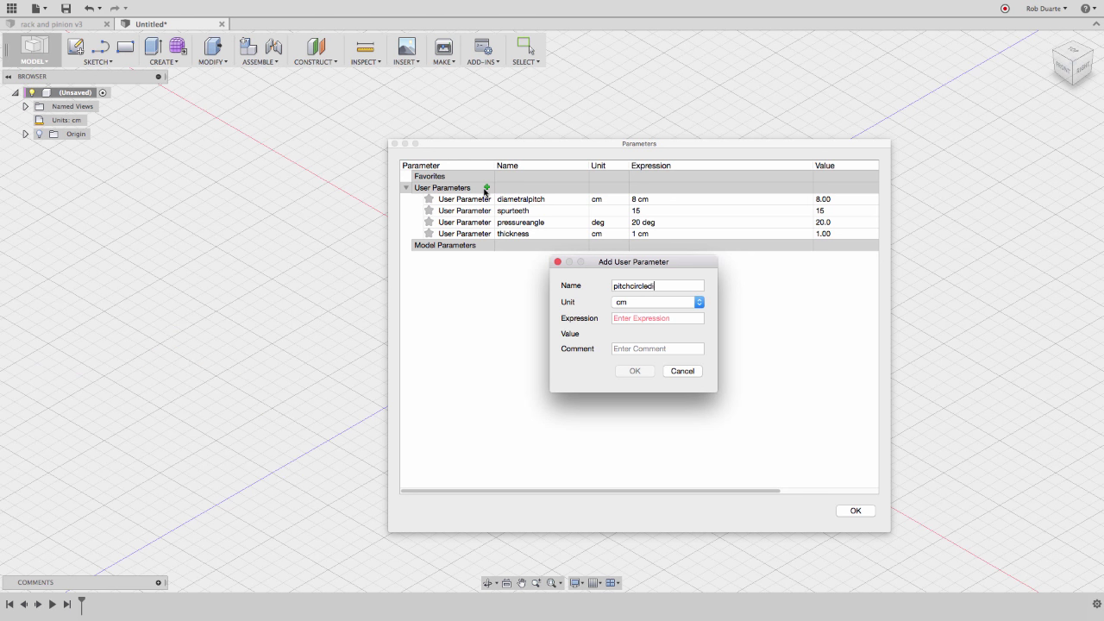
pyautogui.press('Tab')
pyautogui.press('Tab')
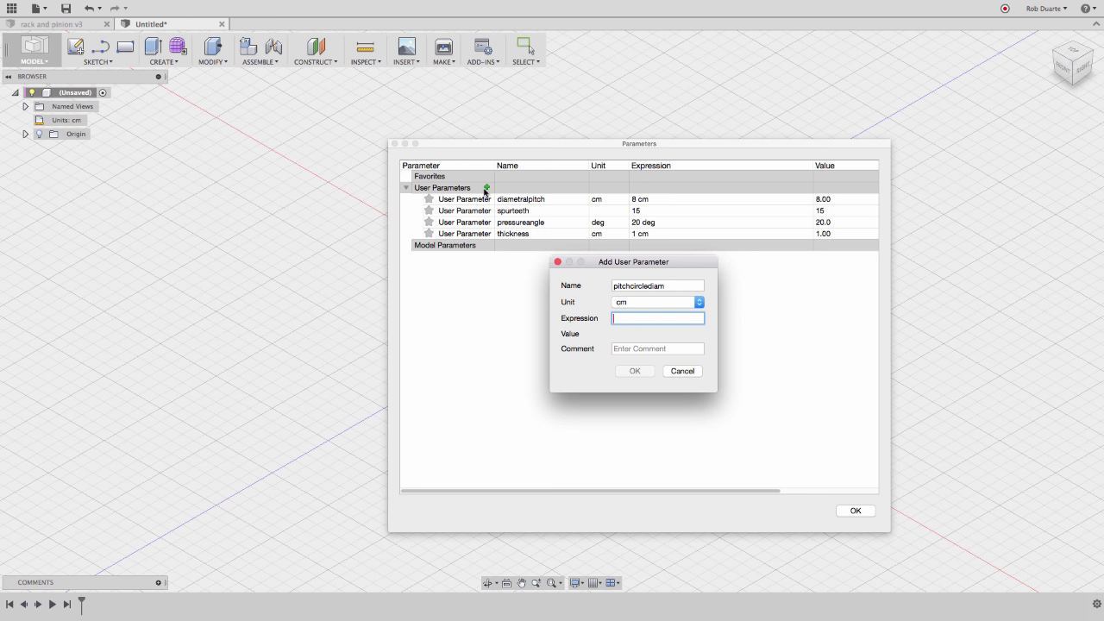
pyautogui.write('spurteeth')
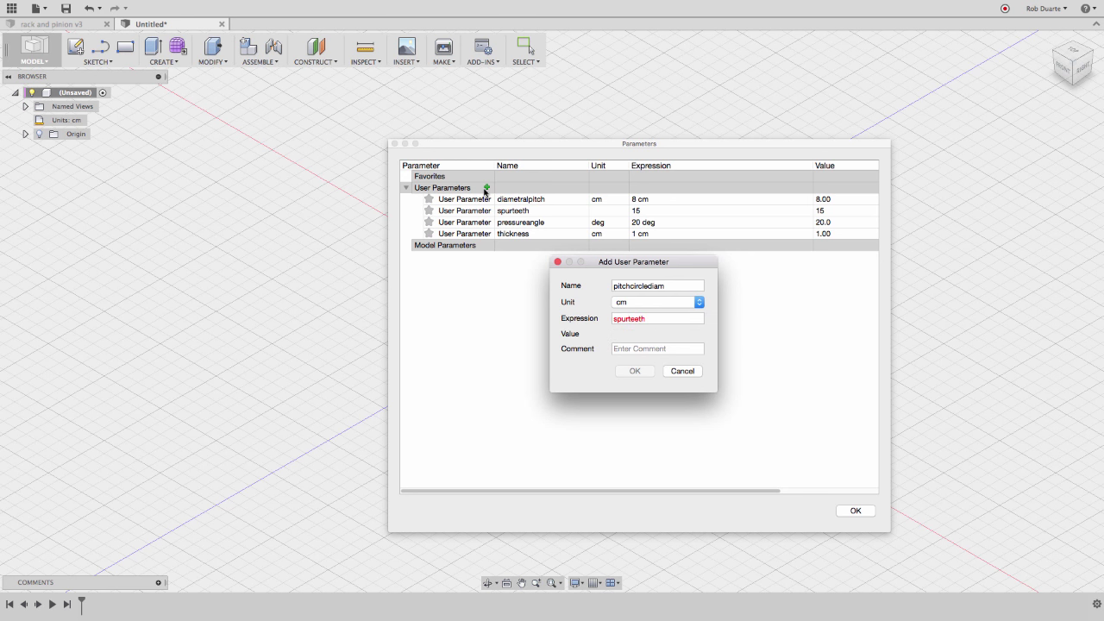
pyautogui.write(' / diametralpitch')
pyautogui.press('Return')
pyautogui.write('* 1cm')
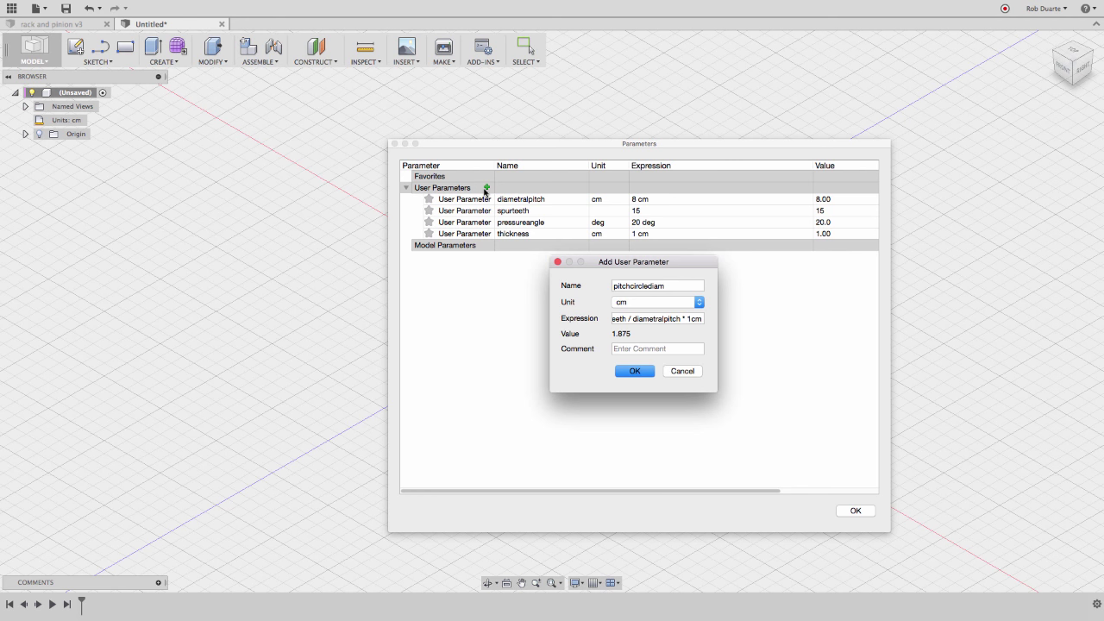
pyautogui.press('Return')
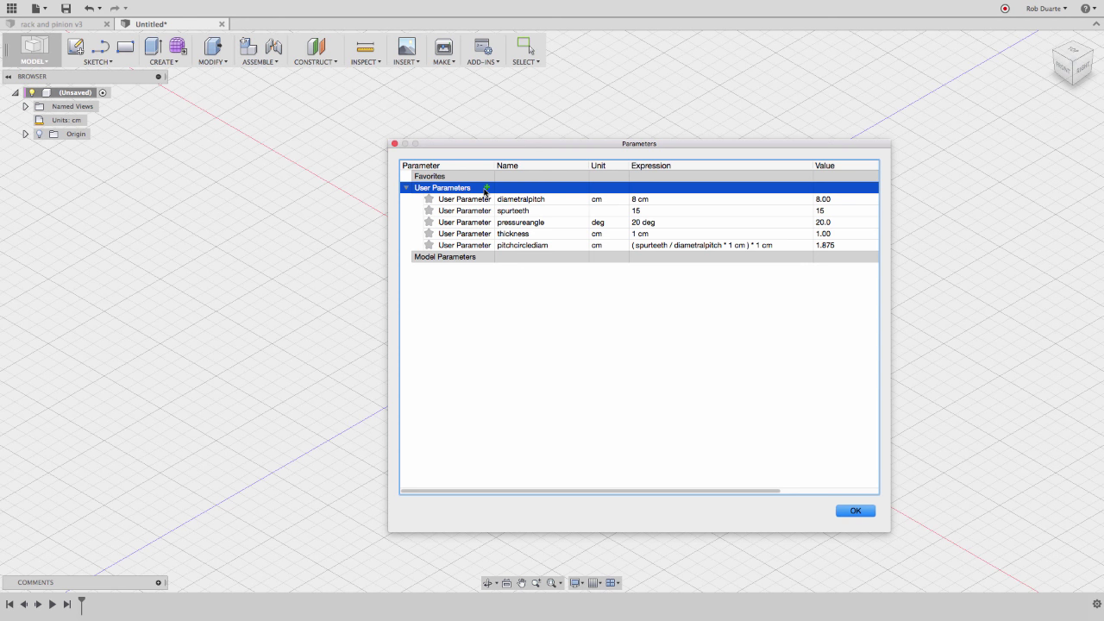
# Add a user parameter backlash = .015 cm
pyautogui.click(487, 188)
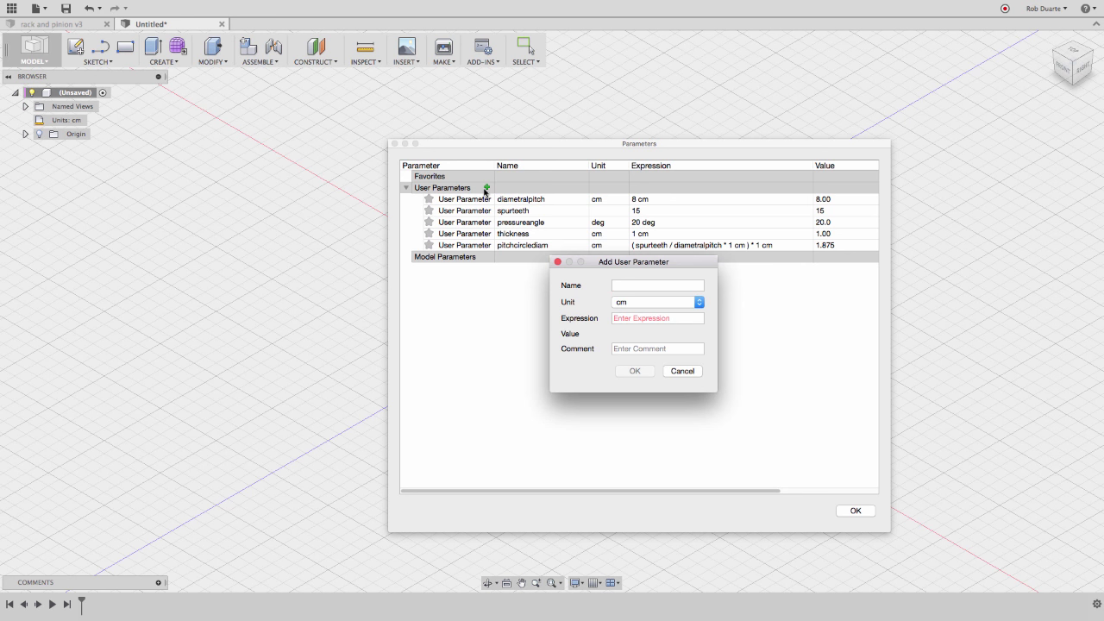
pyautogui.write('backlash')
pyautogui.press('Tab')
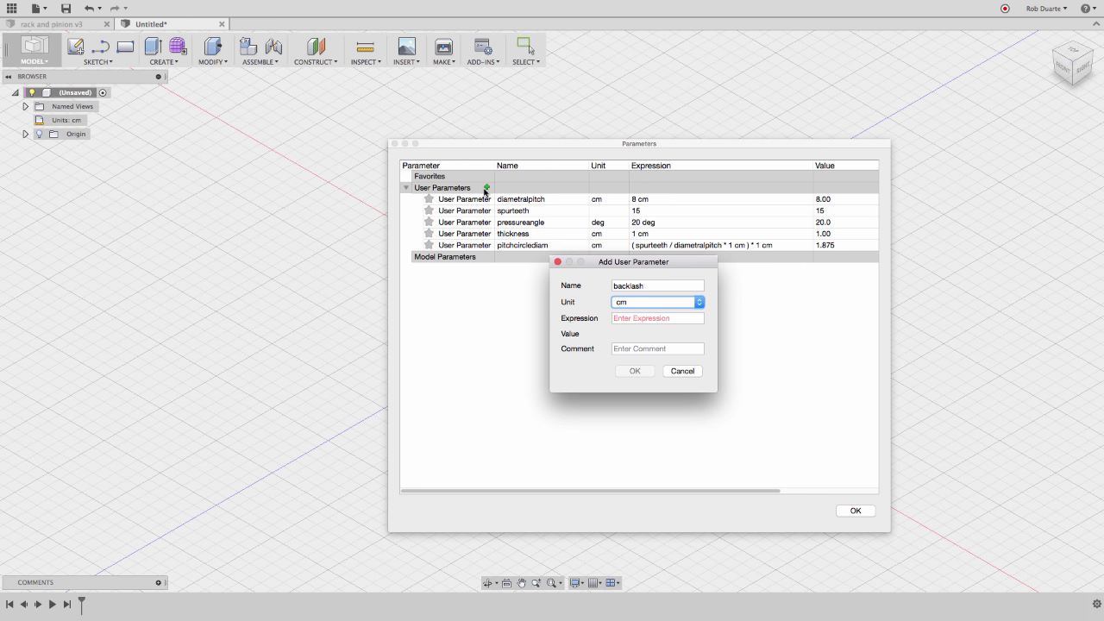
pyautogui.press('Tab')
pyautogui.write('.01')
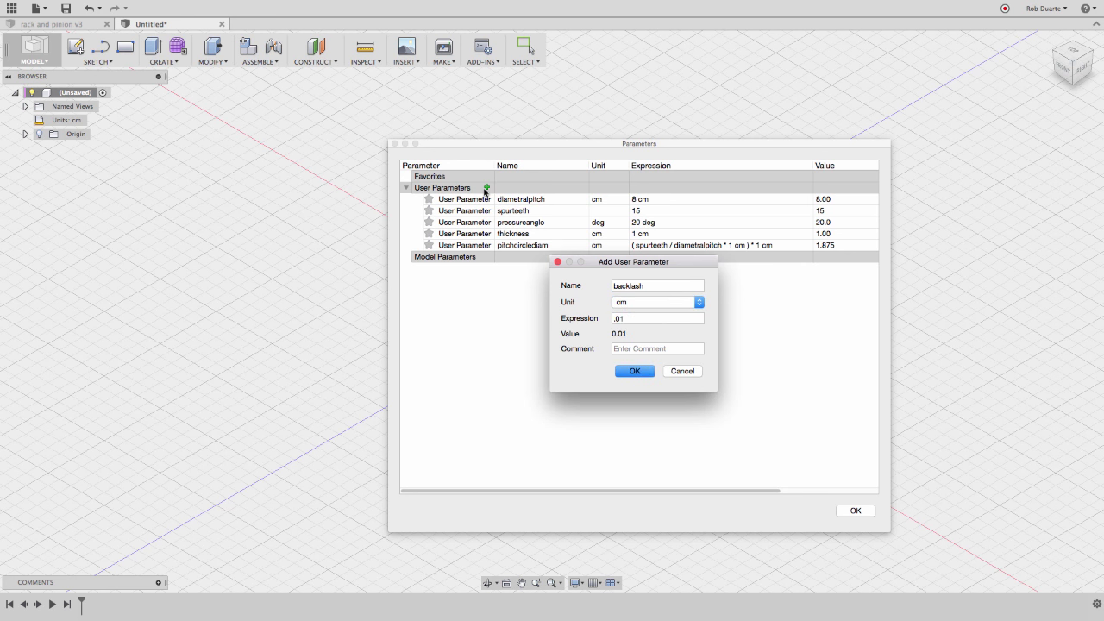
pyautogui.write('5')
pyautogui.press('Return')
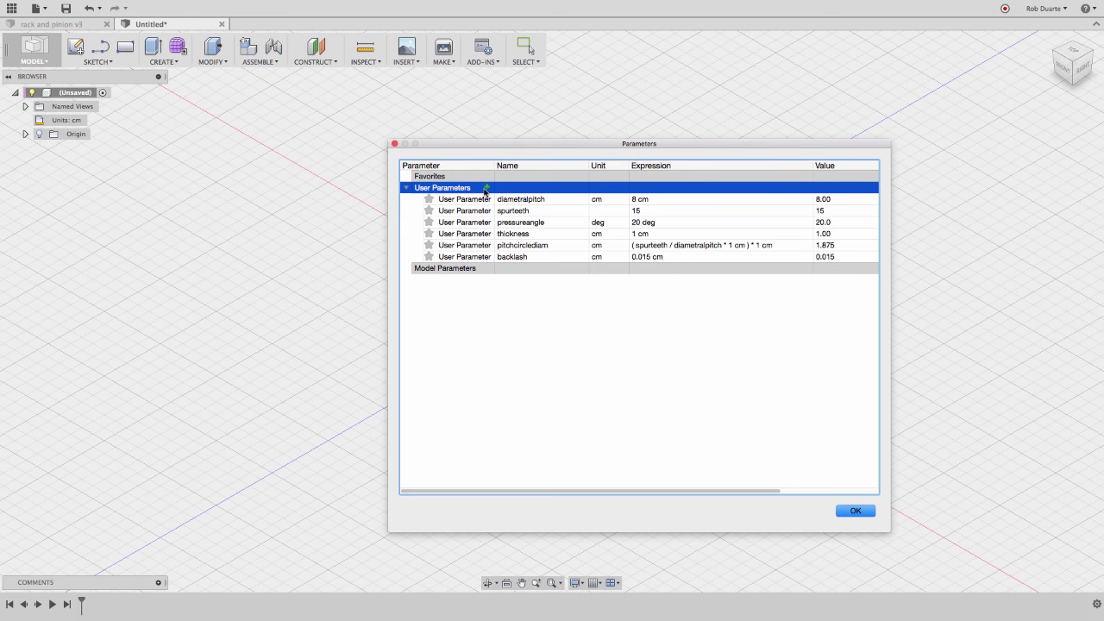
# Add addendum = 1 / diametralpitch in cm, evaluating to 0.125
pyautogui.click(485, 189)
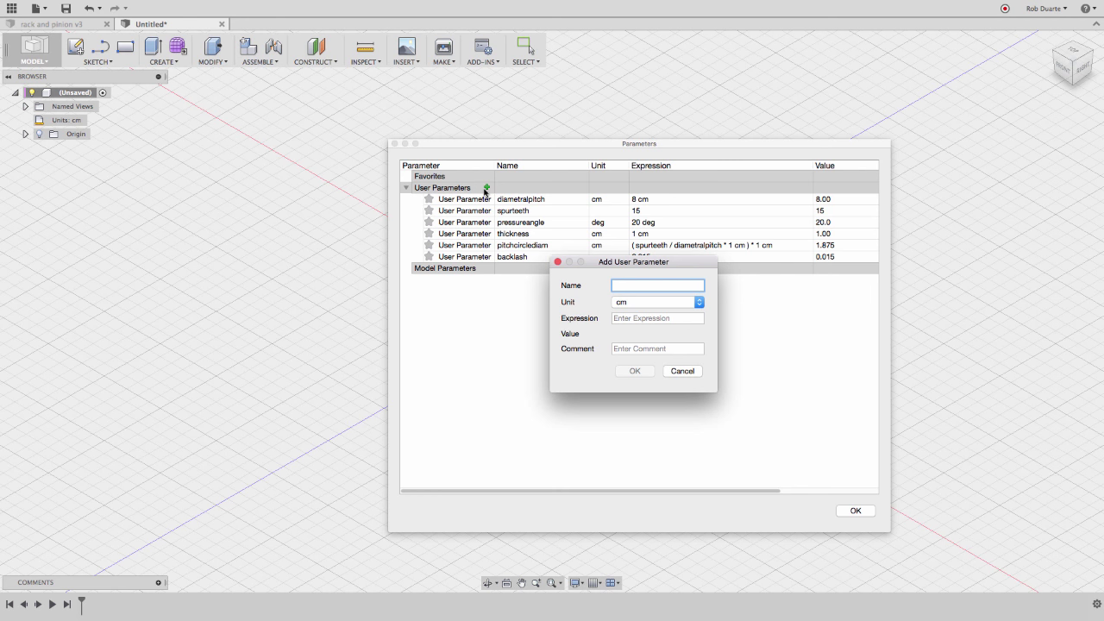
pyautogui.write('addendu')
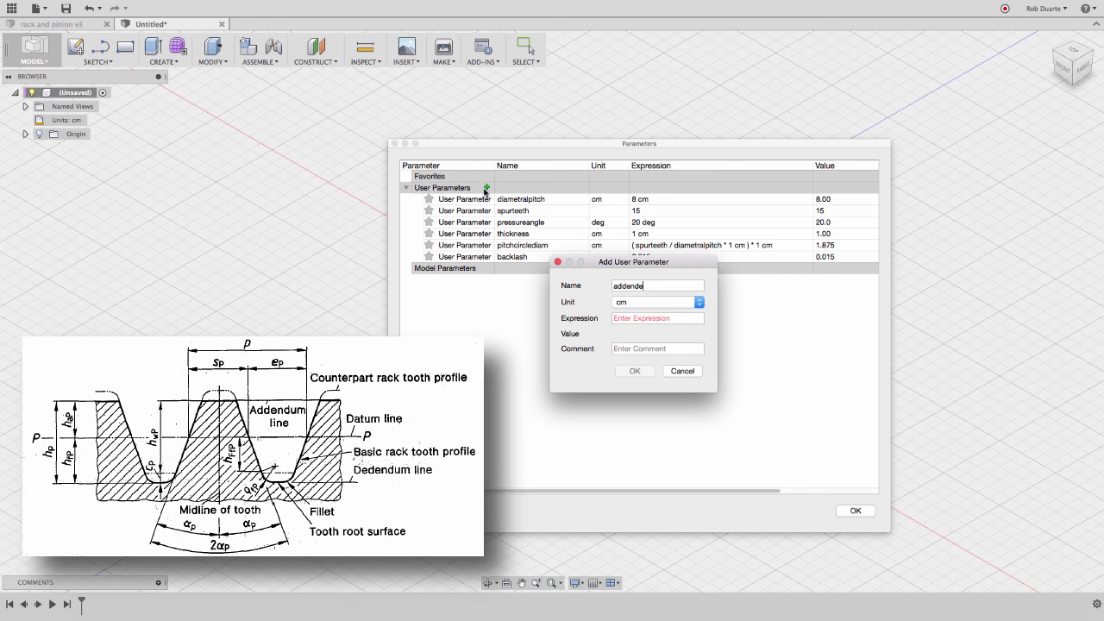
pyautogui.press('BackSpace')
pyautogui.write('um')
pyautogui.press('Tab')
pyautogui.press('Tab')
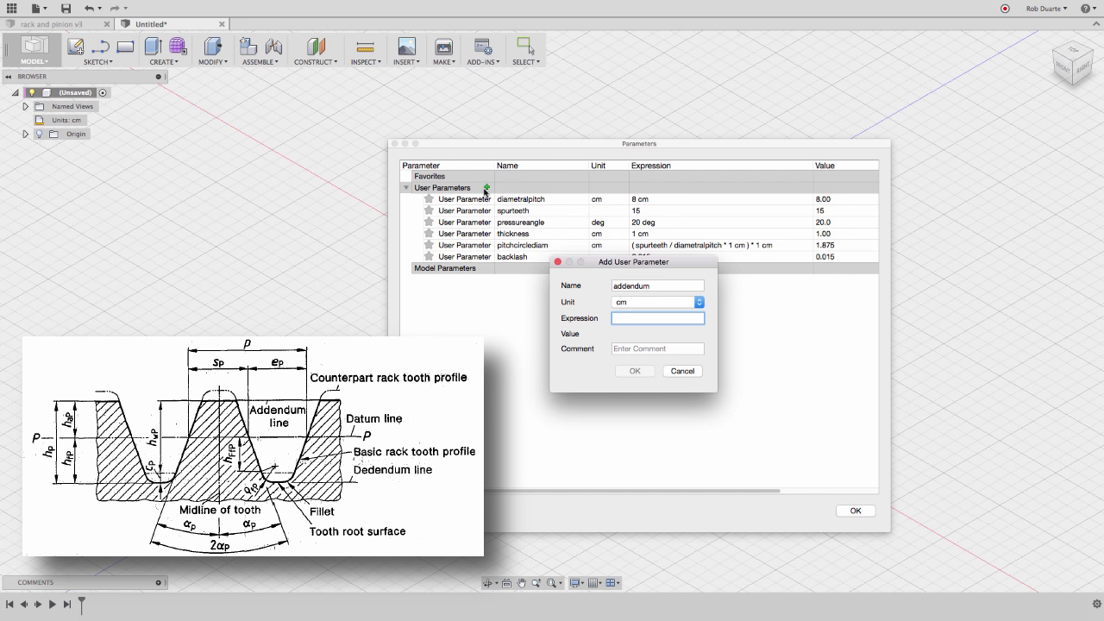
pyautogui.write('1 / diam')
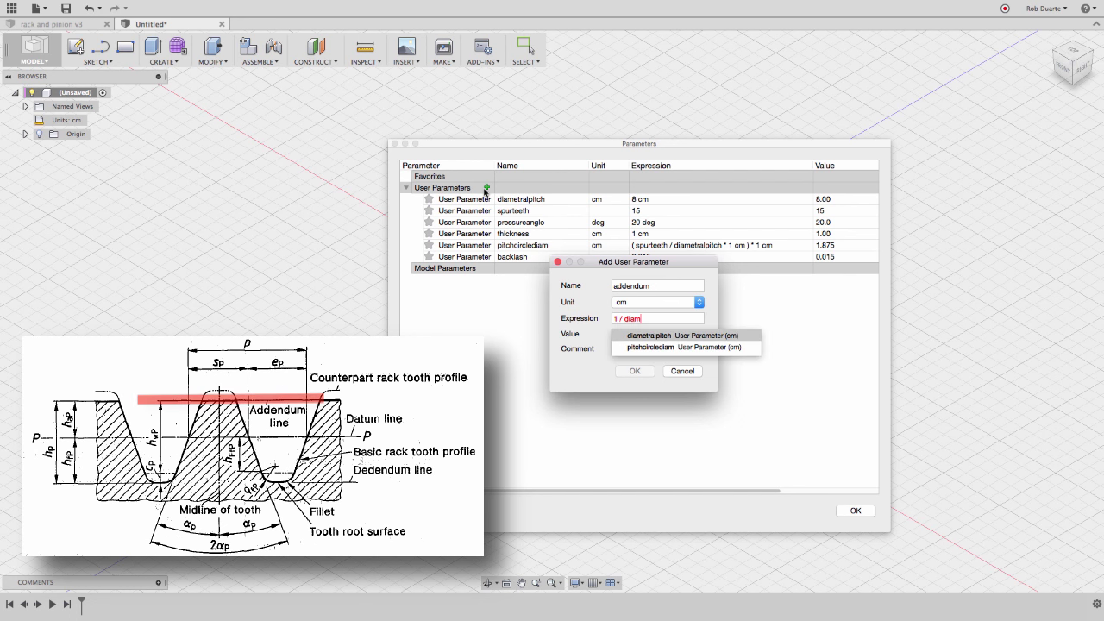
pyautogui.write('etralpitch * 1m')
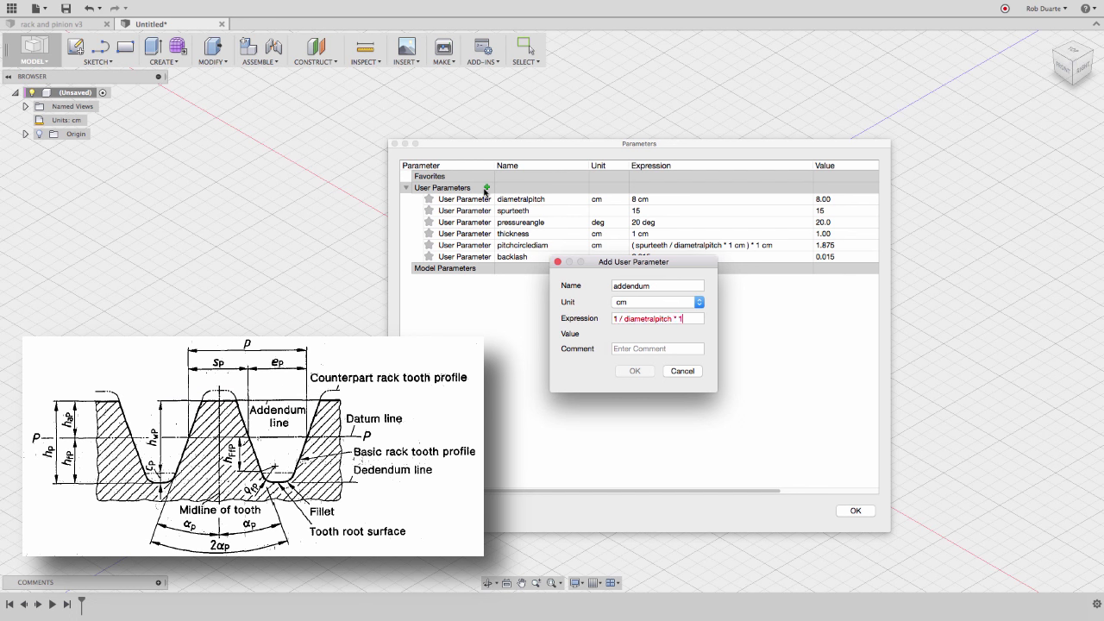
pyautogui.press('Return')
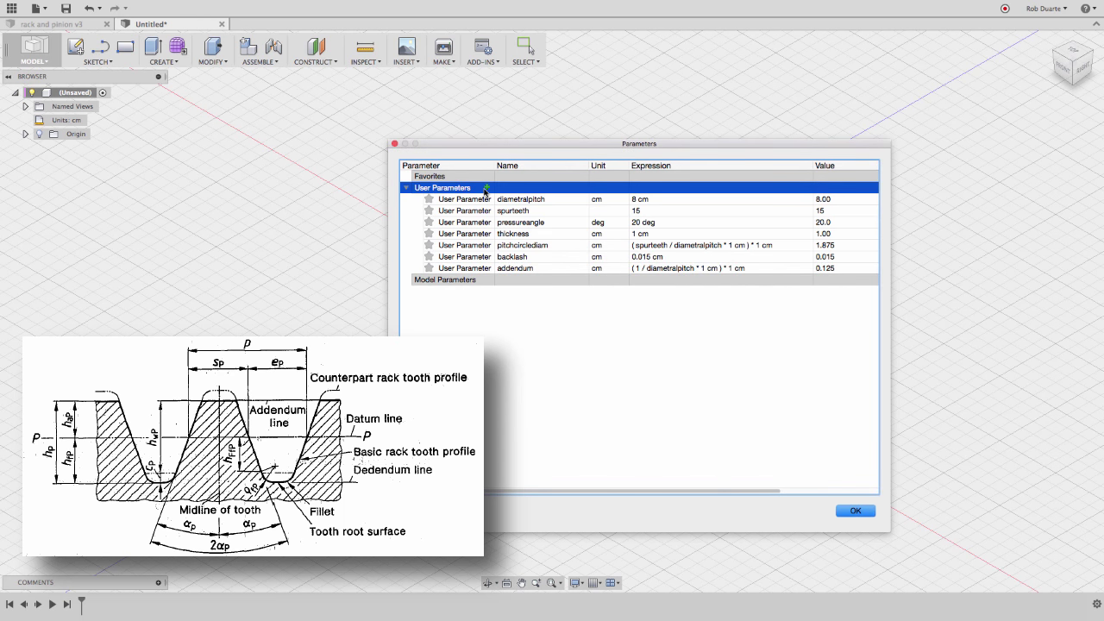
pyautogui.click(486, 188)
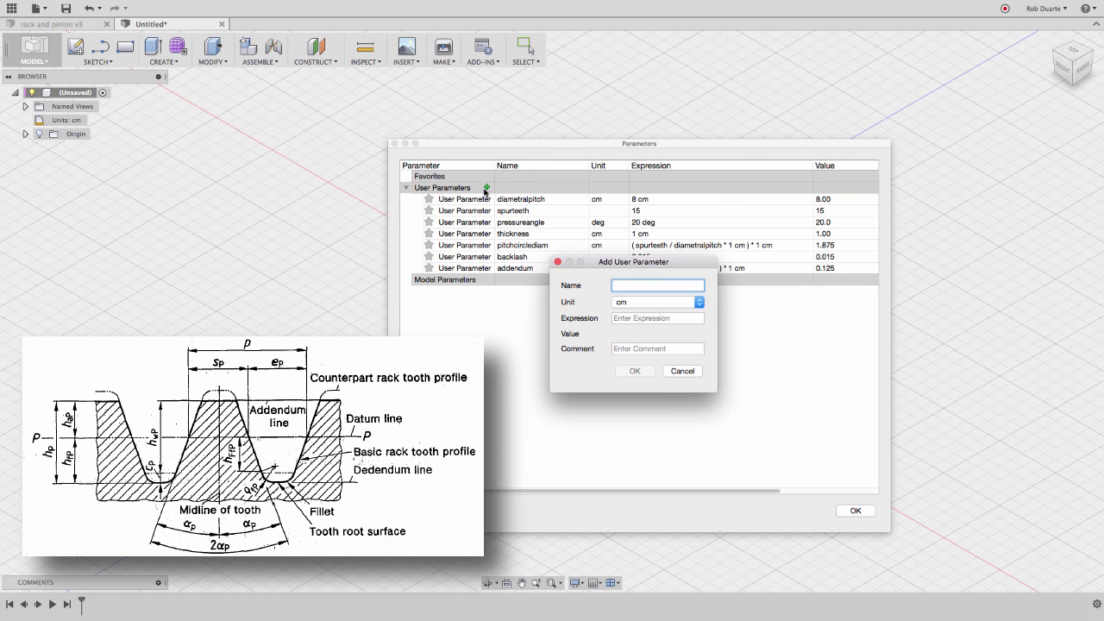
# Add dedendum with expression 1.25 / diametralpitch * 1 cm, evaluating to 0.1563
pyautogui.write('dedendum')
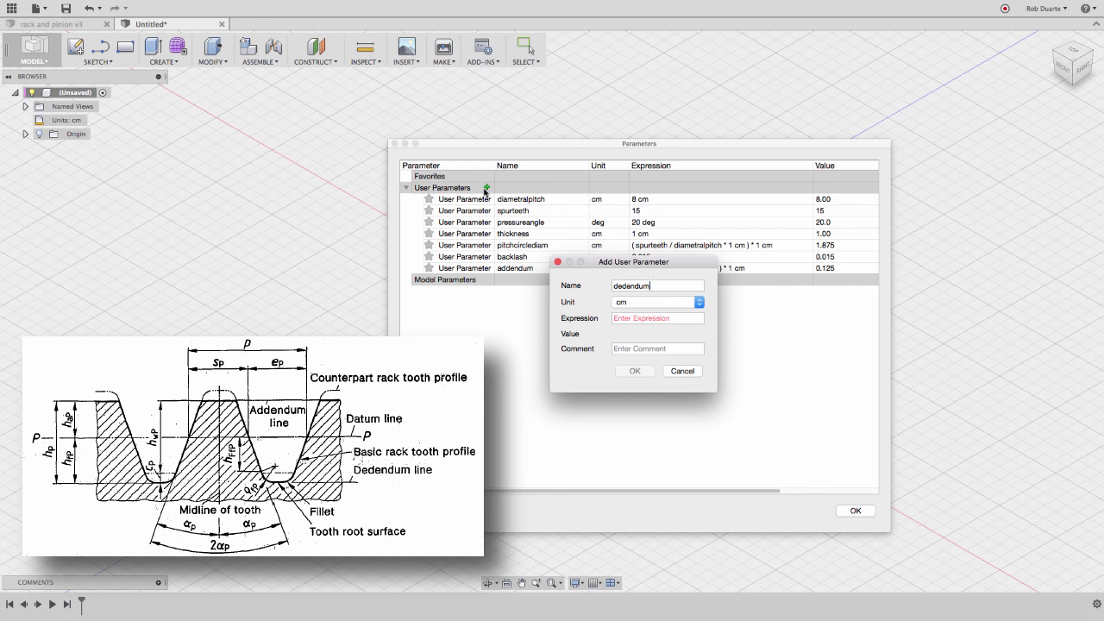
pyautogui.press('Tab')
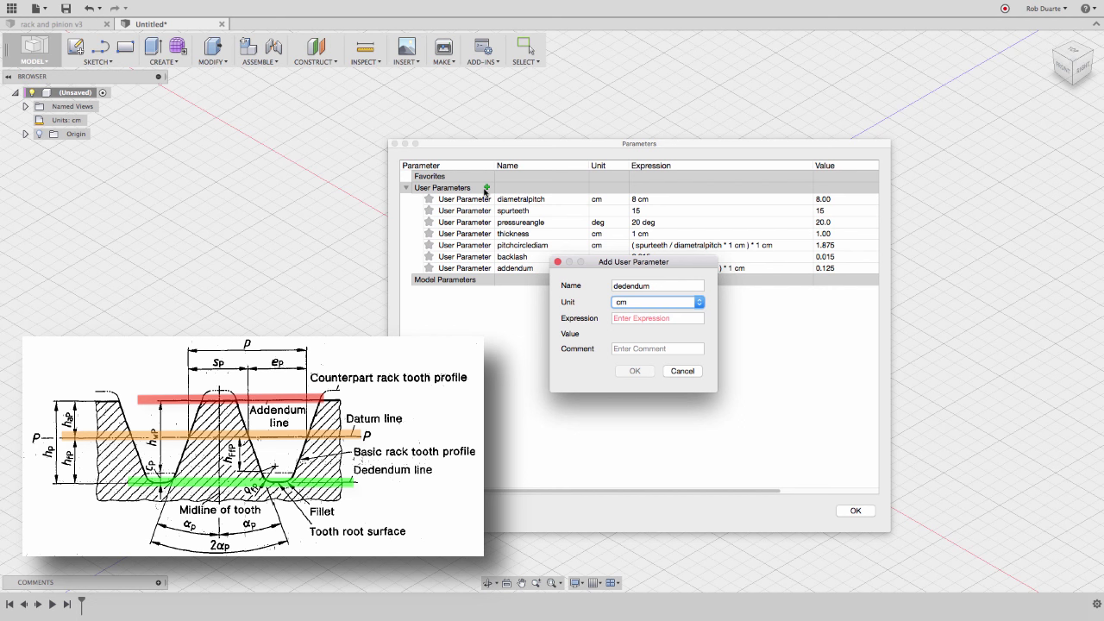
pyautogui.press('Tab')
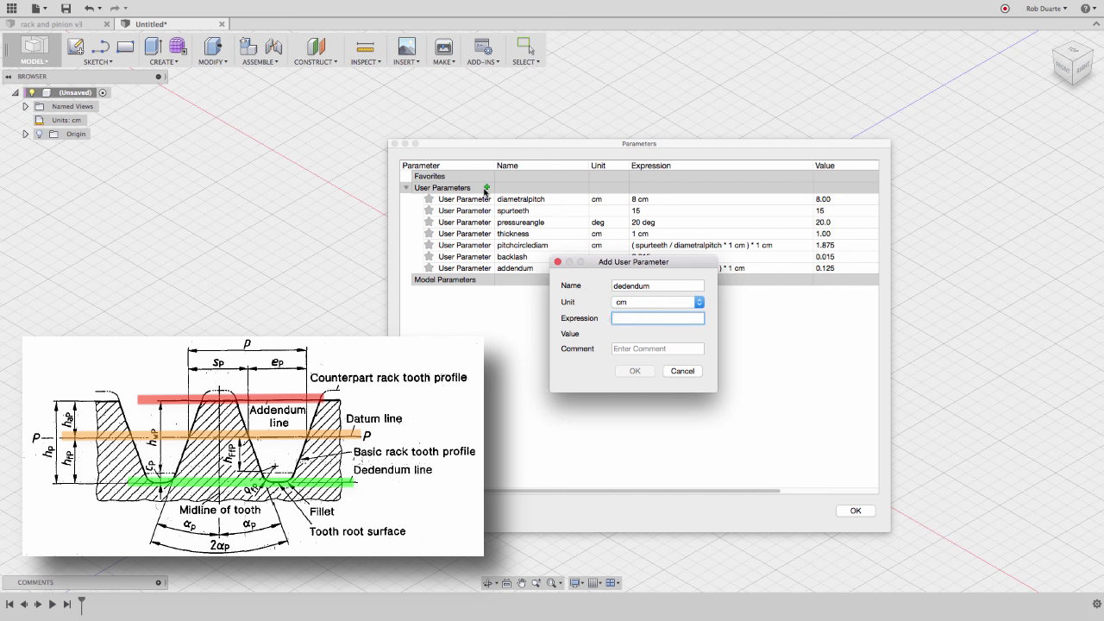
pyautogui.write('1.25 / diametralpitch')
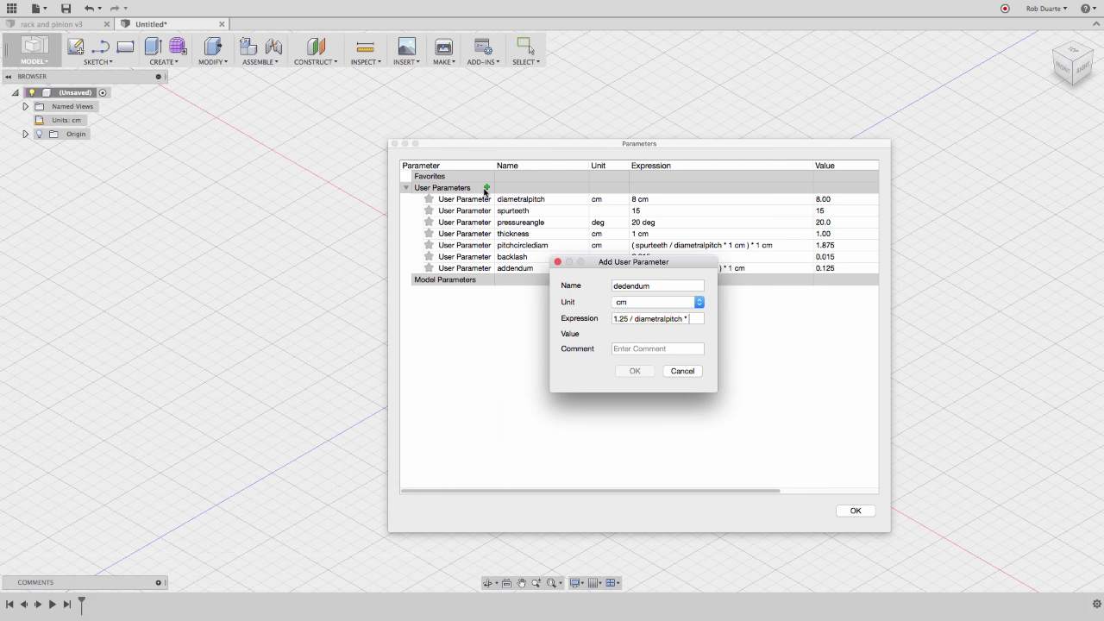
pyautogui.write(' * 1 cm')
pyautogui.press('Return')
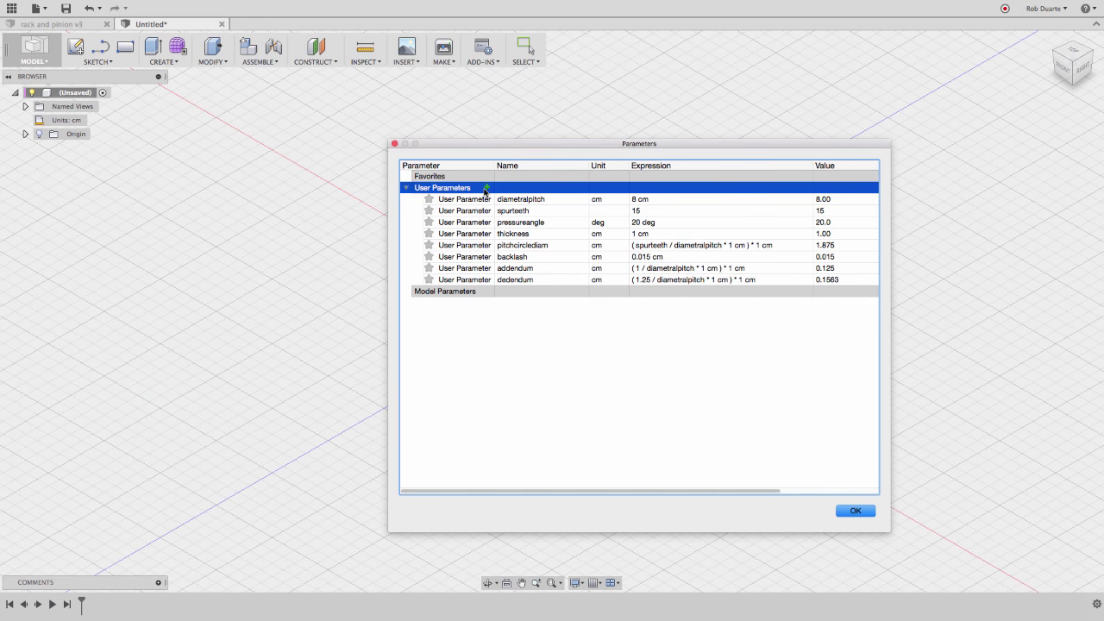
pyautogui.click(486, 189)
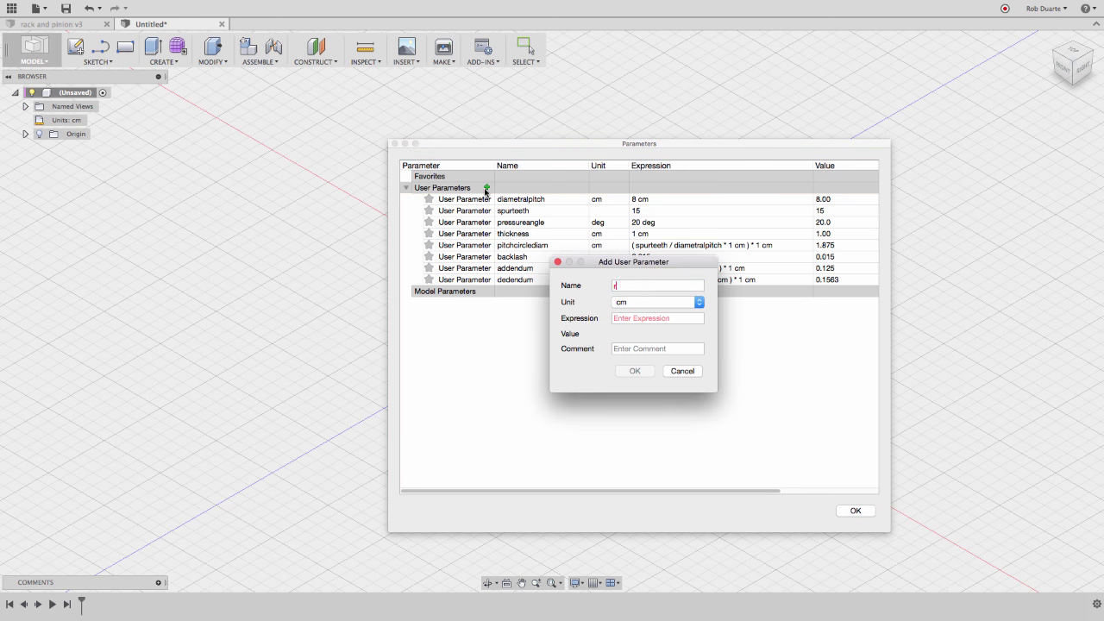
# Add a unitless user parameter rackteeth = 10
pyautogui.write('rackteeth')
pyautogui.press('Tab')
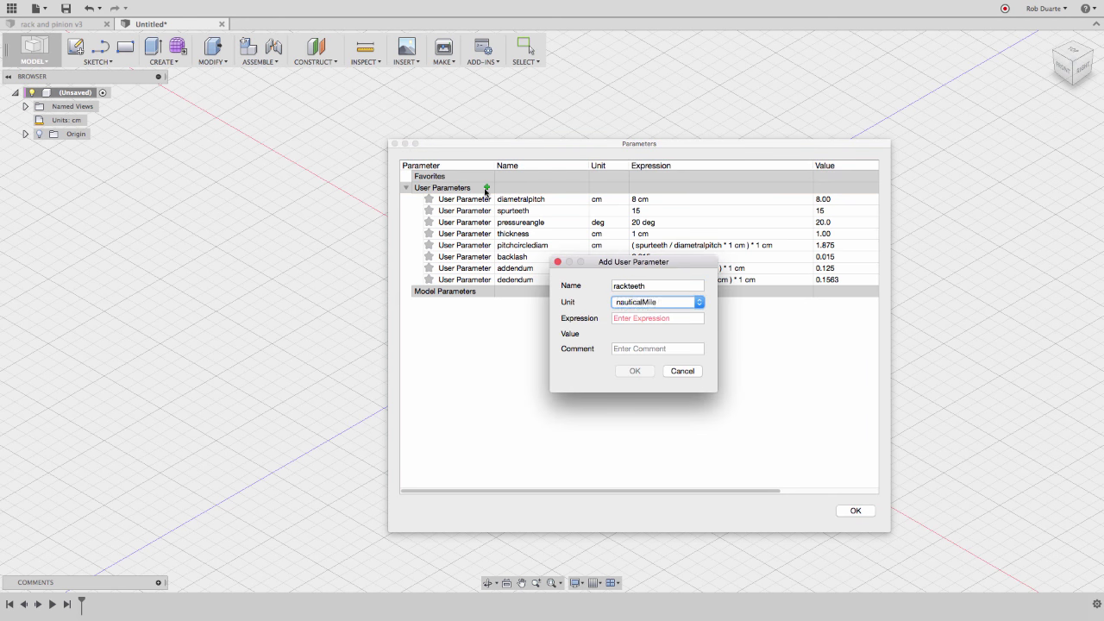
pyautogui.press('Tab')
pyautogui.write('10')
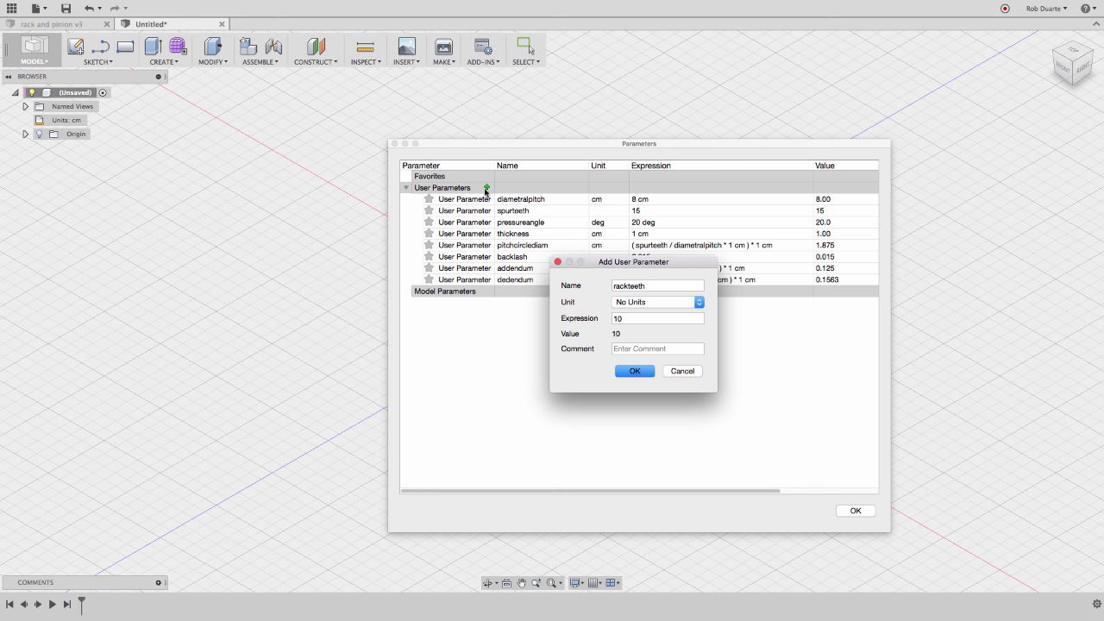
pyautogui.press('Return')
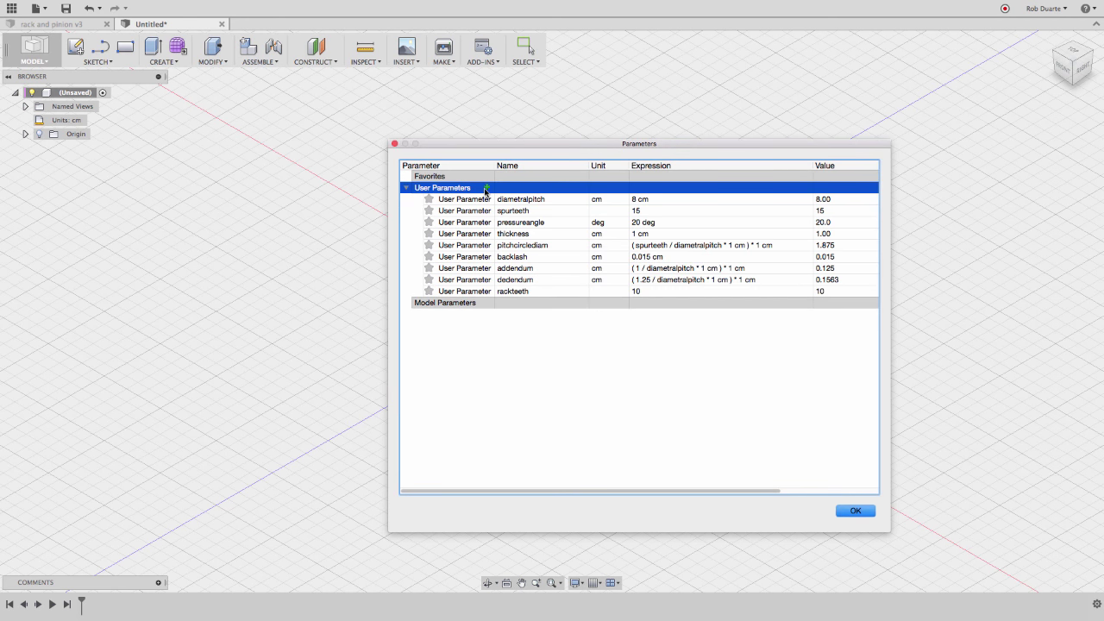
# Add racktoothpitch = PI / diametralpitch * 1 cm, evaluating to 0.3927
pyautogui.click(486, 188)
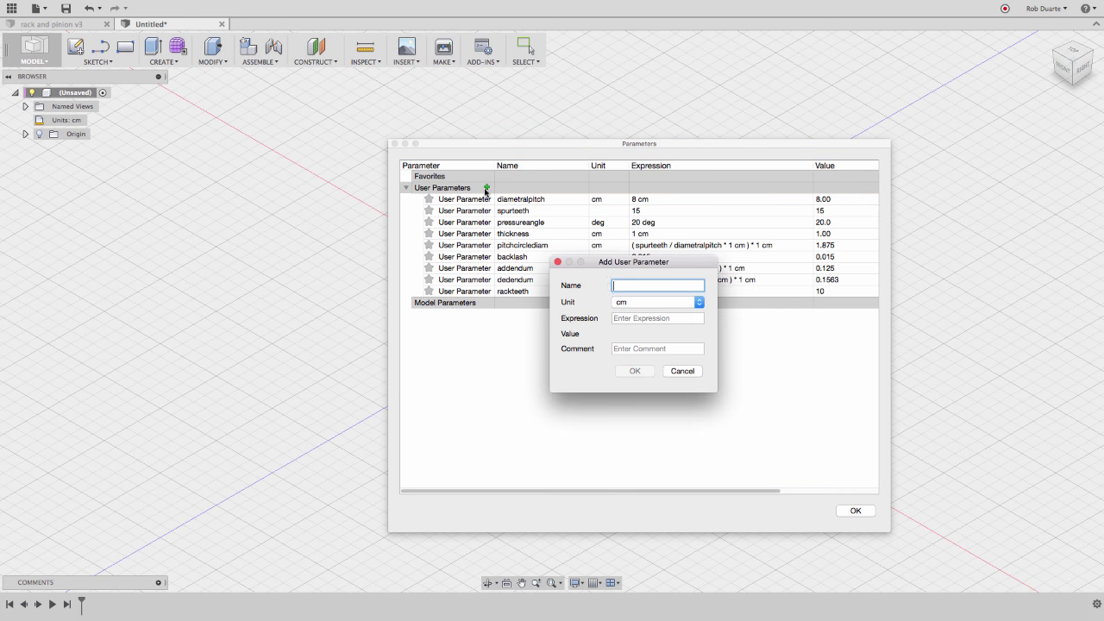
pyautogui.write('racktooth')
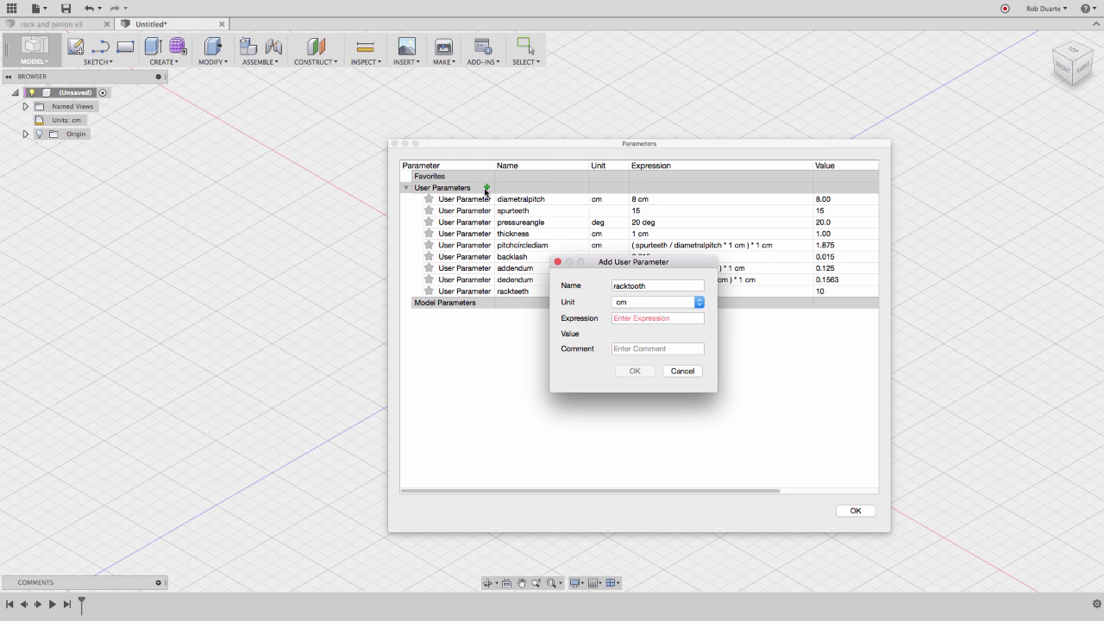
pyautogui.write('pitch')
pyautogui.press('Tab')
pyautogui.press('Tab')
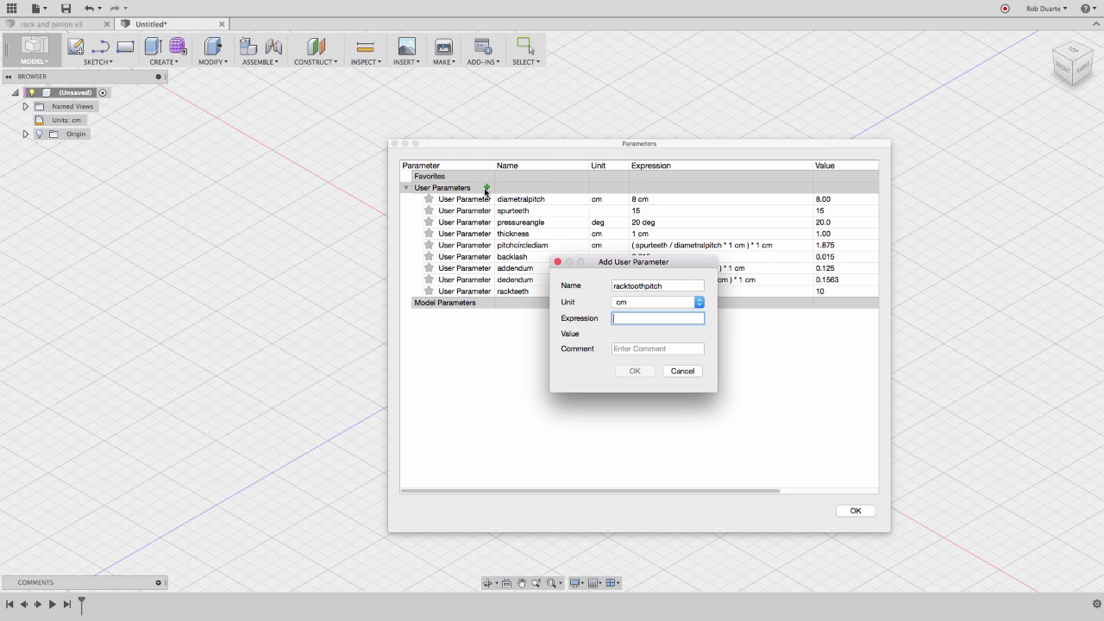
pyautogui.write('PI / diametralpitch')
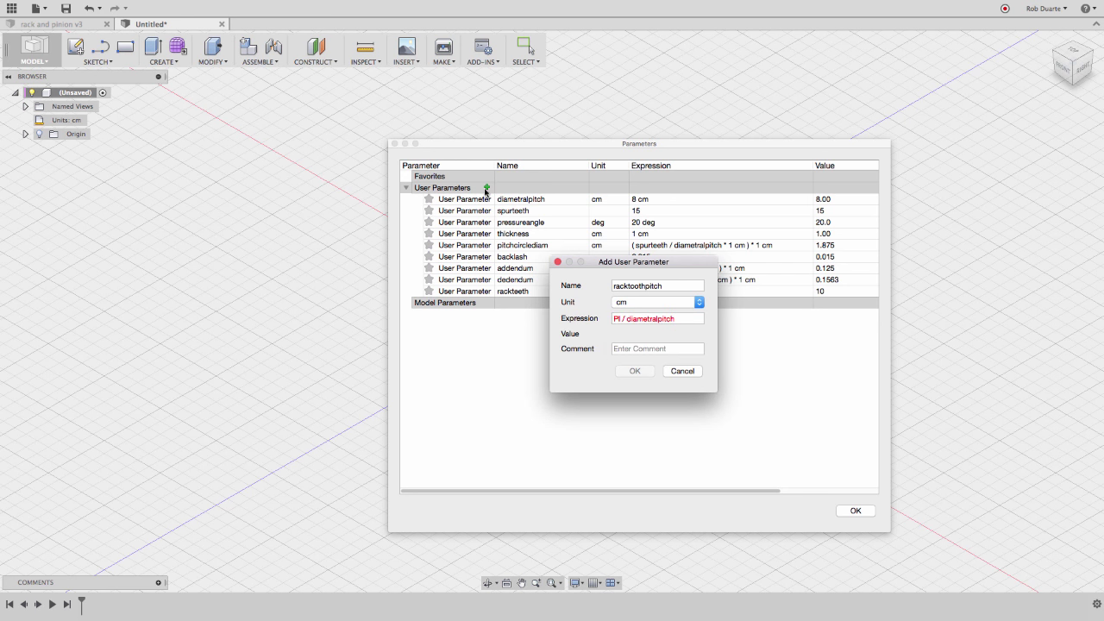
pyautogui.write(' * 1 cm')
pyautogui.press('Return')
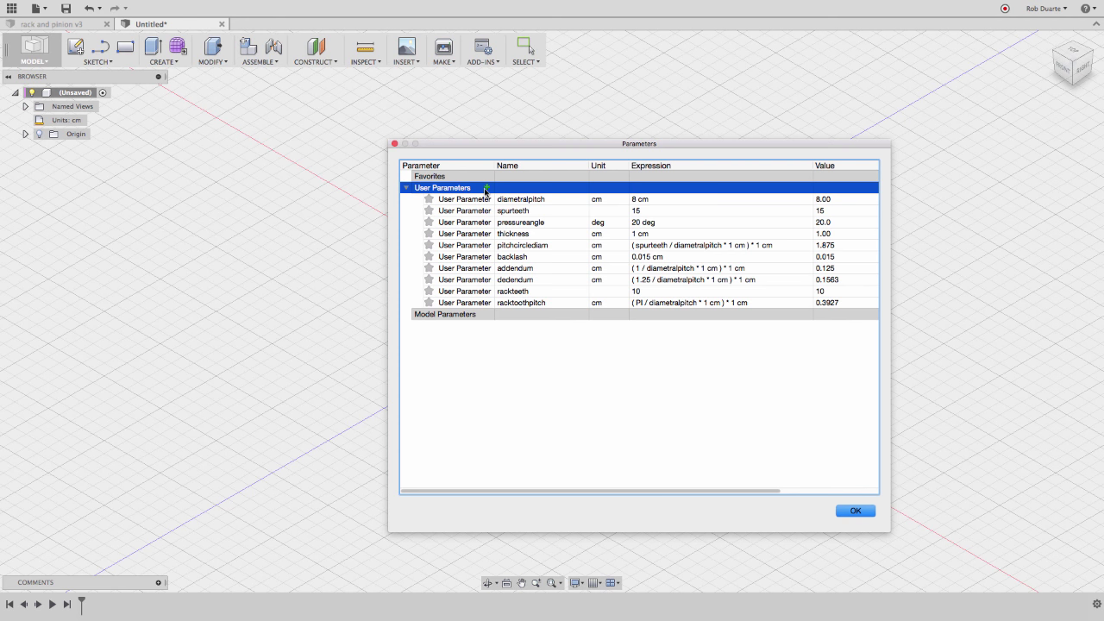
pyautogui.click(487, 188)
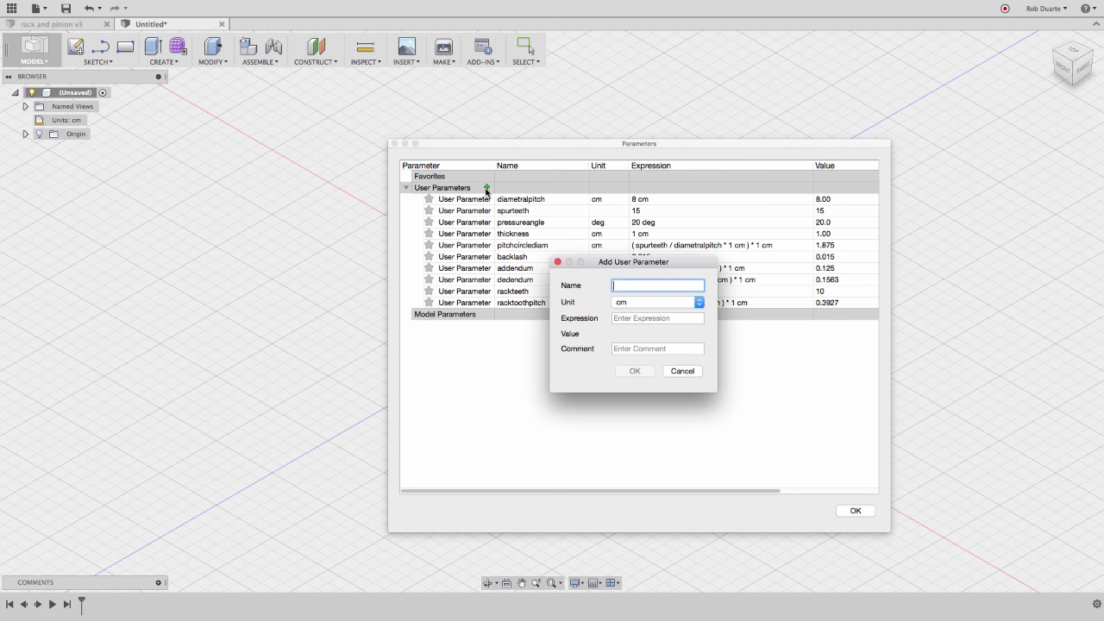
# Add outercirclediam = (.5*(PI*cos(pressureangle)/diametralpitch))*1cm, giving 0.1845, and close Parameters
pyautogui.write('o')
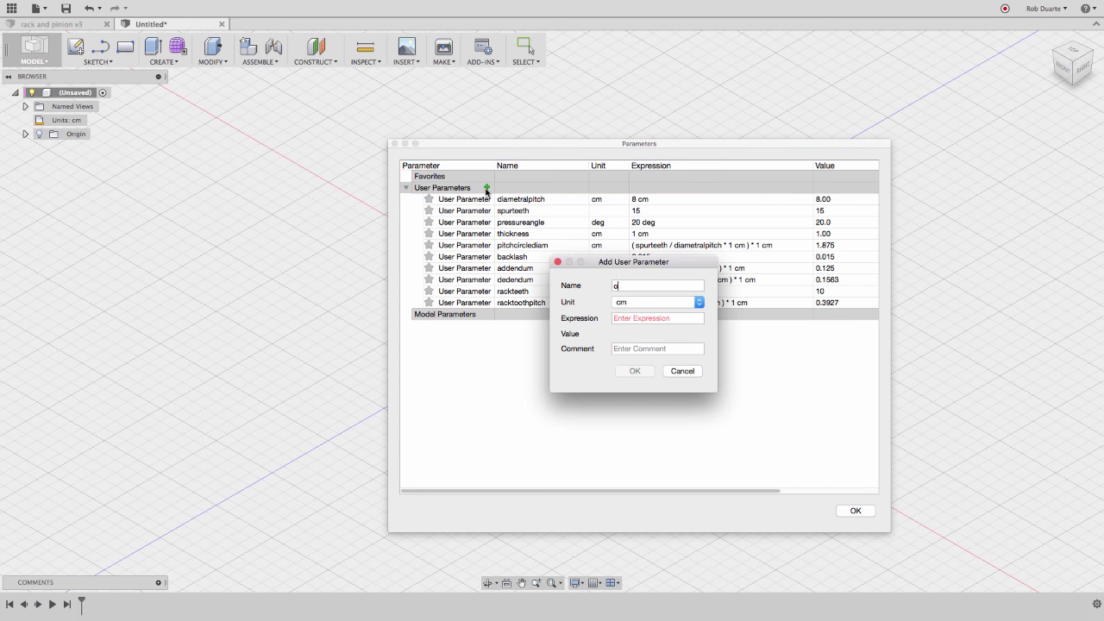
pyautogui.write('utercircle')
pyautogui.write('le')
pyautogui.write('diam')
pyautogui.press('Tab')
pyautogui.write('(')
pyautogui.write('5 * (P')
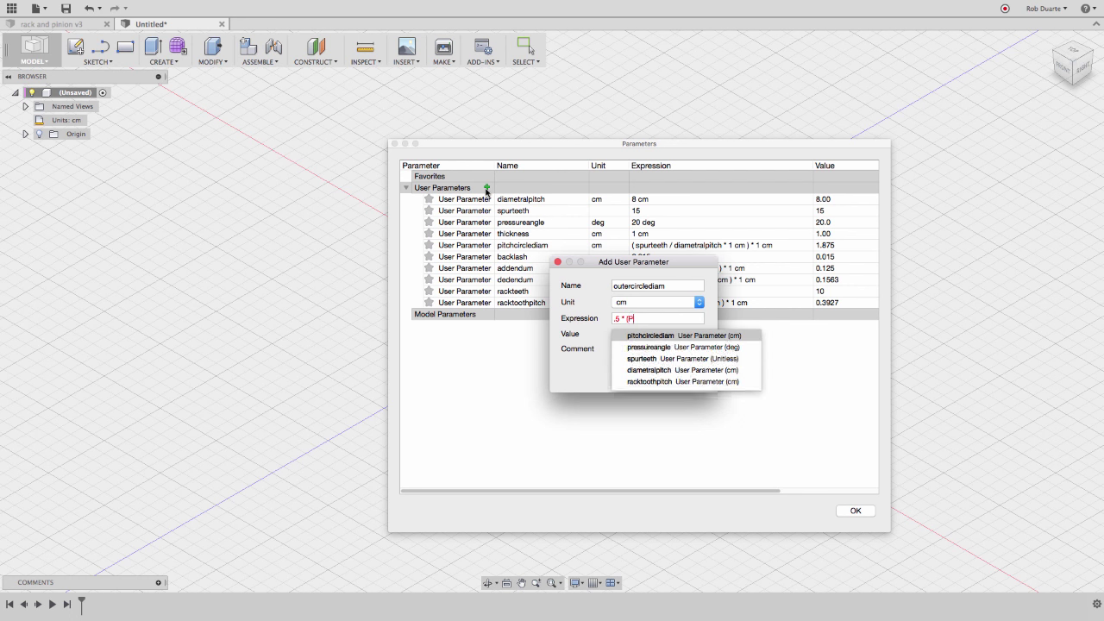
pyautogui.write('I * cod')
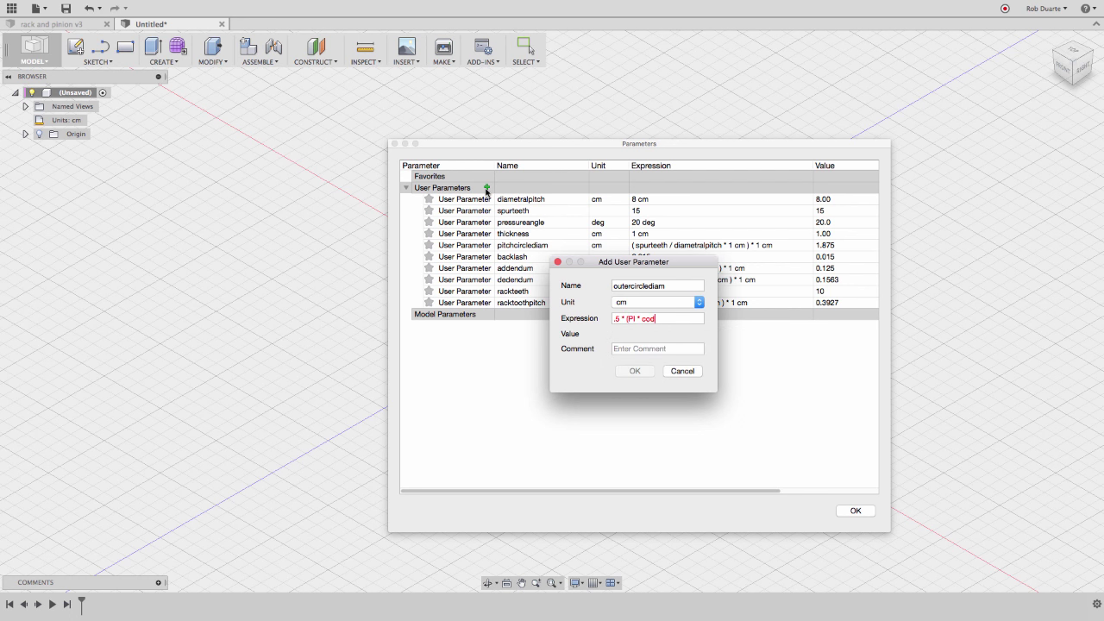
pyautogui.press('BackSpace')
pyautogui.write('s(pressureangle)')
pyautogui.write(' / diametralpitch')
pyautogui.write(') * 1cm')
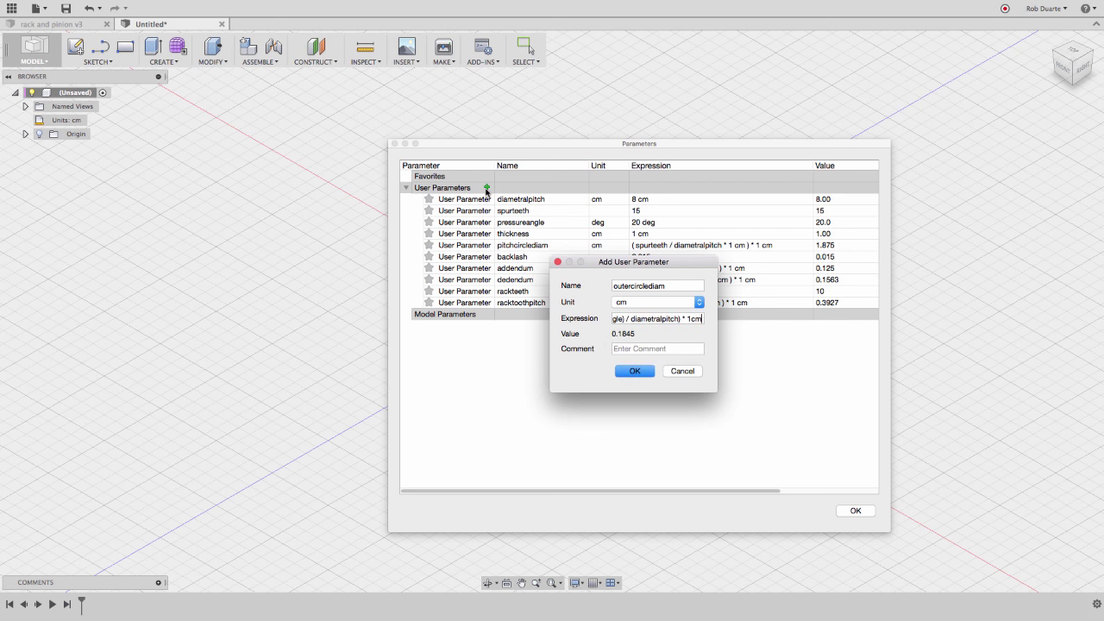
pyautogui.press('Return')
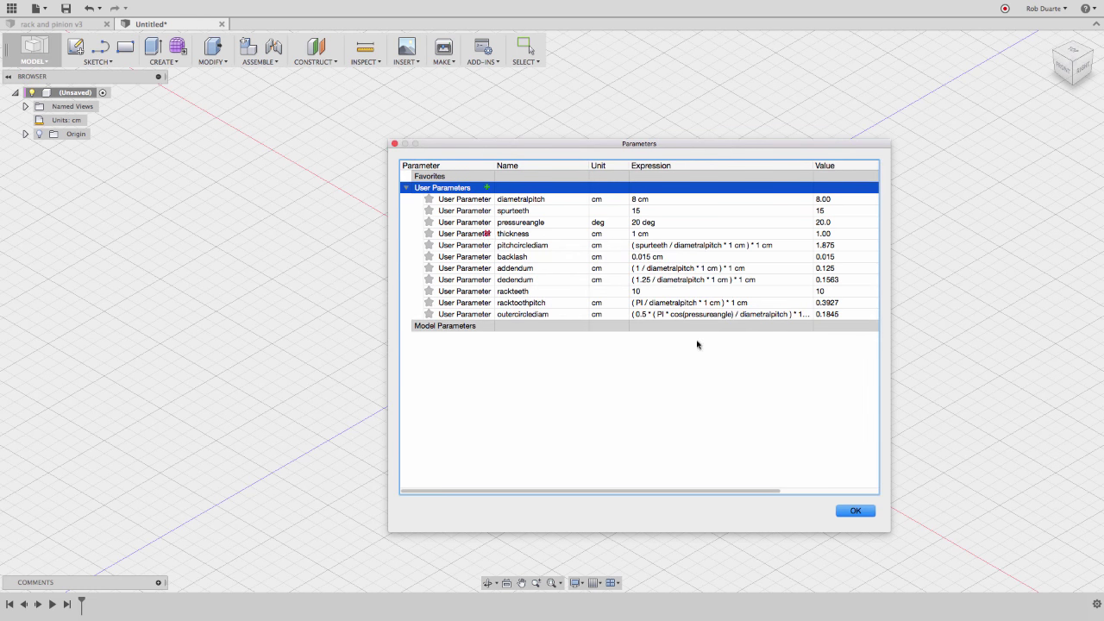
pyautogui.click(850, 515)
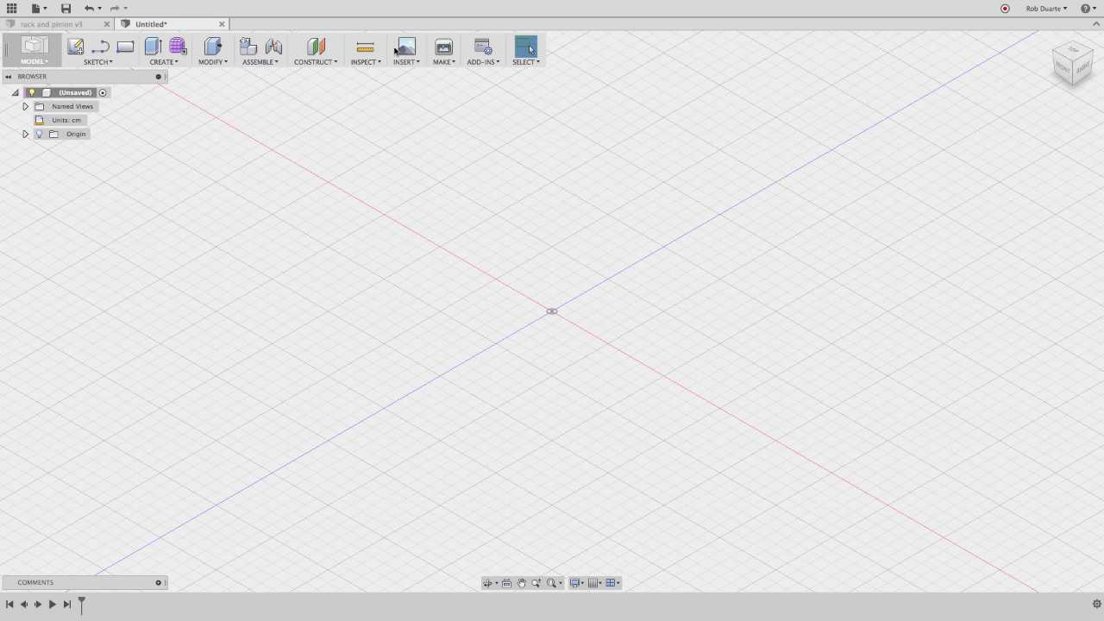
# Run the SpurGear script from Scripts and Add-Ins
pyautogui.click(481, 62)
pyautogui.click(508, 73)
pyautogui.moveTo(639, 269); pyautogui.dragTo(638, 339)
pyautogui.click(546, 304)
pyautogui.click(543, 312)
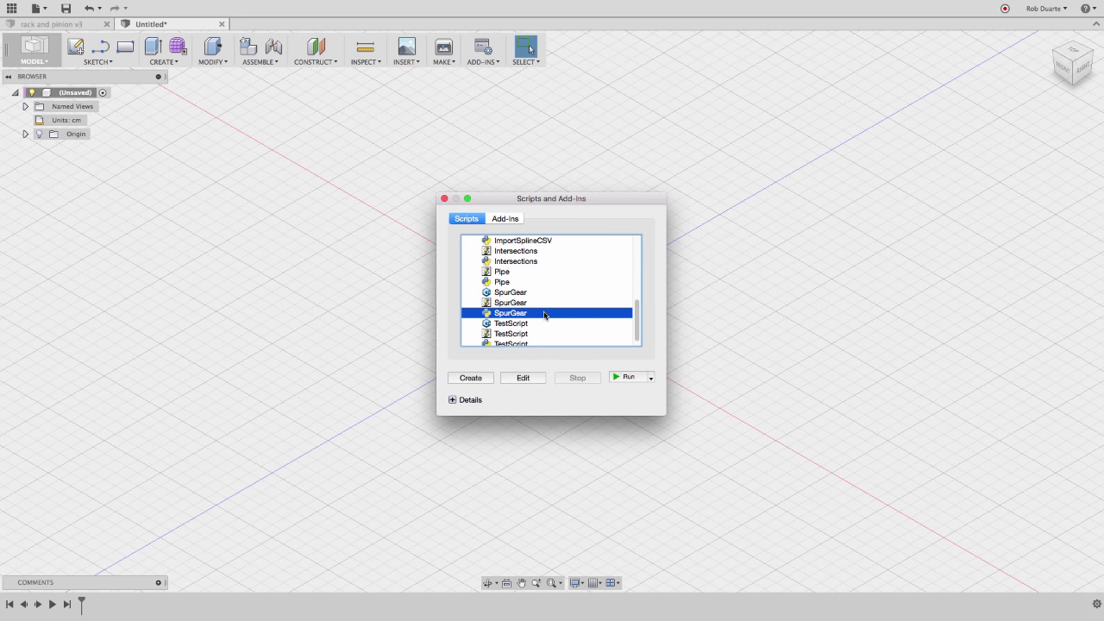
pyautogui.click(642, 380)
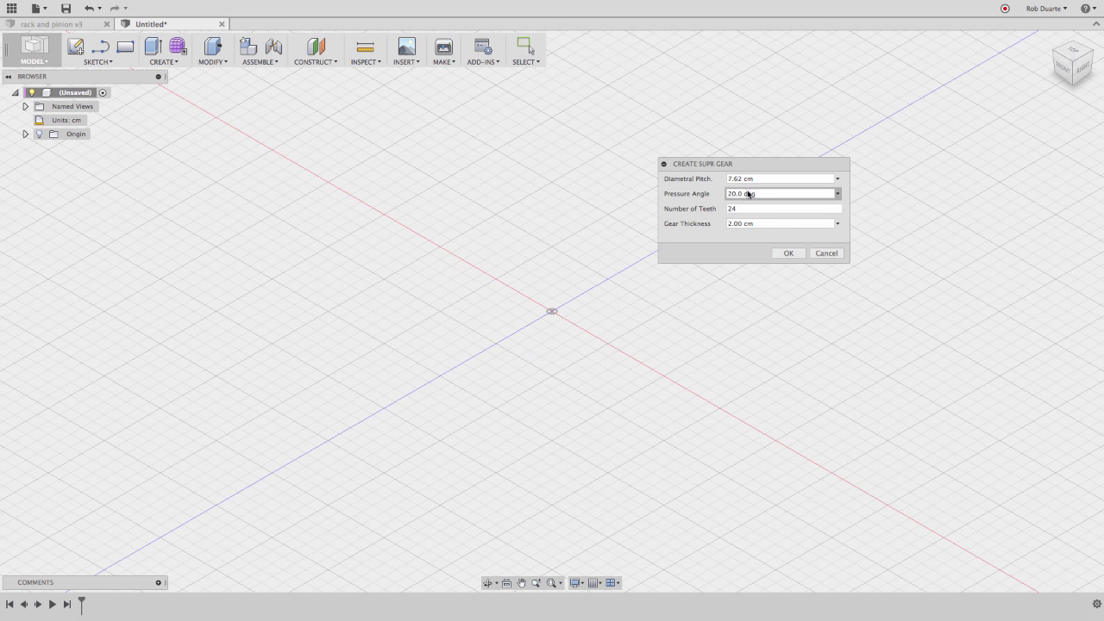
# Build the gear with diametralpitch, pressureangle, thickness and 15 teeth
pyautogui.write('diam')
pyautogui.press('Return')
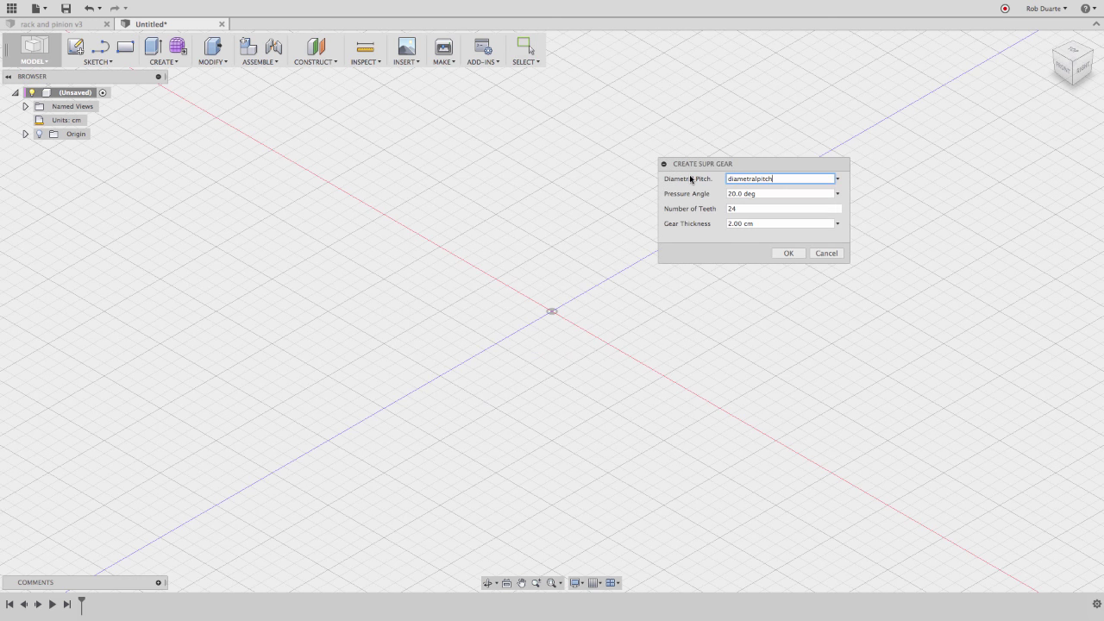
pyautogui.press('Tab')
pyautogui.write('pre')
pyautogui.press('Return')
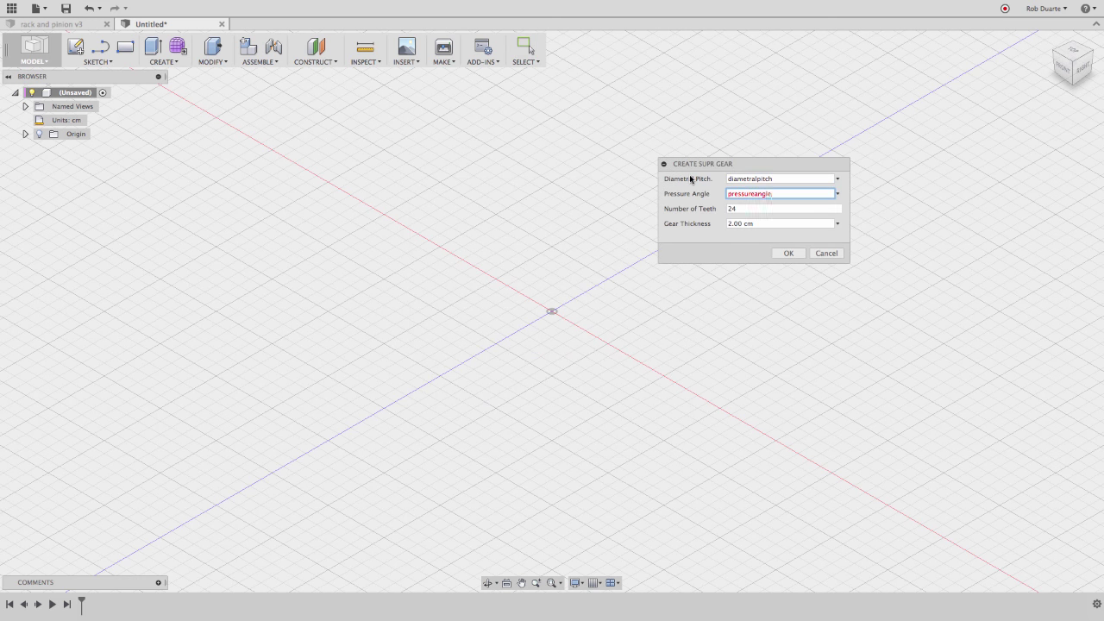
pyautogui.press('Tab')
pyautogui.press('Tab')
pyautogui.write('th')
pyautogui.press('Return')
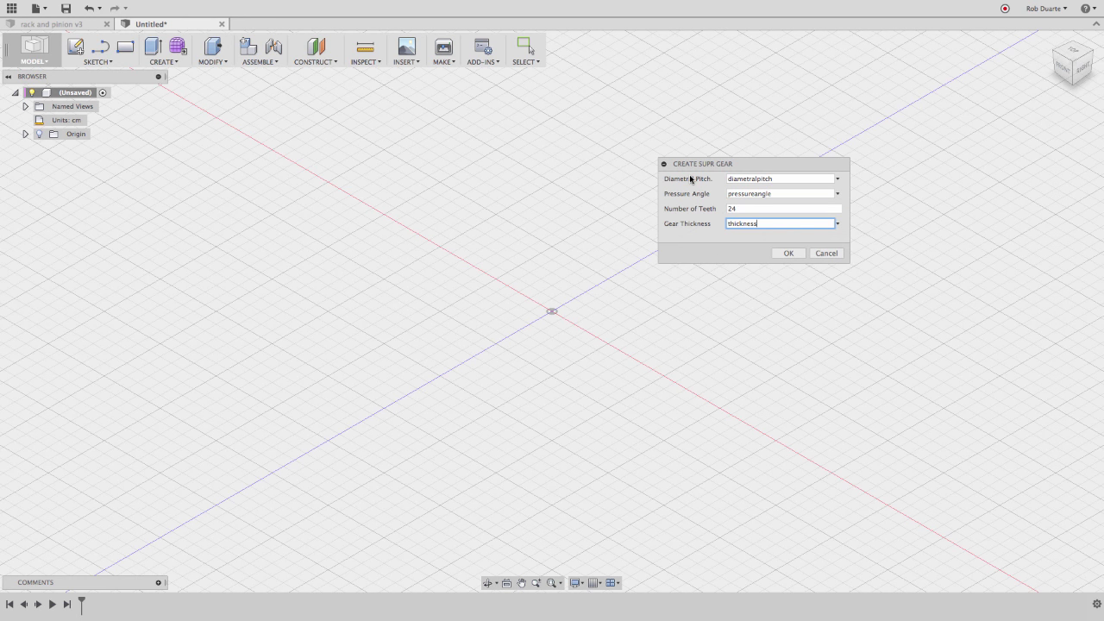
pyautogui.hotkey('shift', 'Tab')
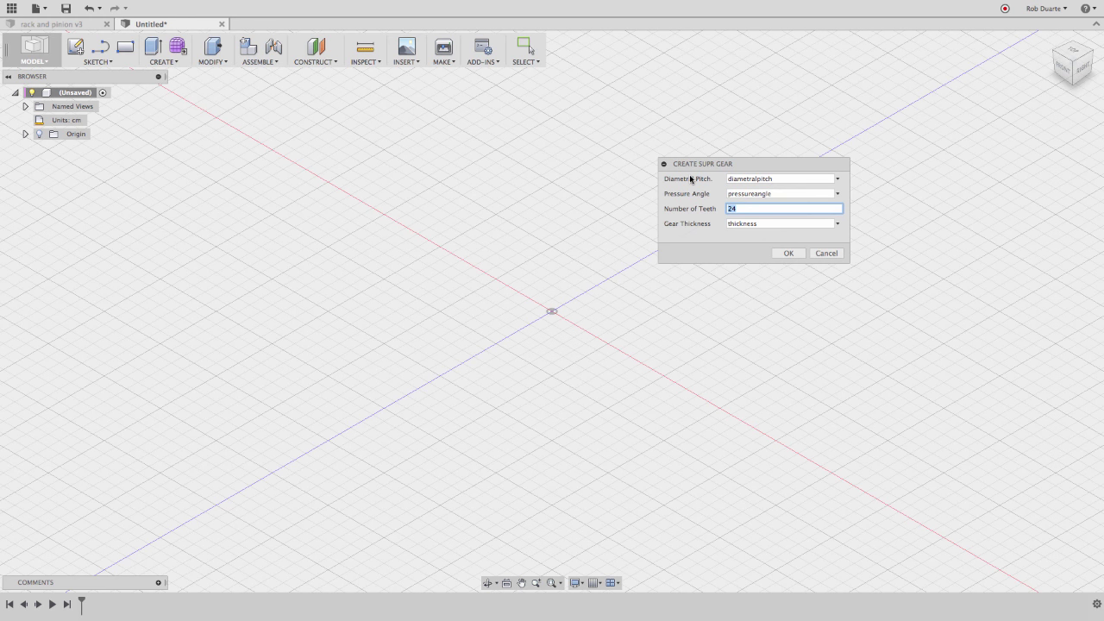
pyautogui.write('15')
pyautogui.press('Return')
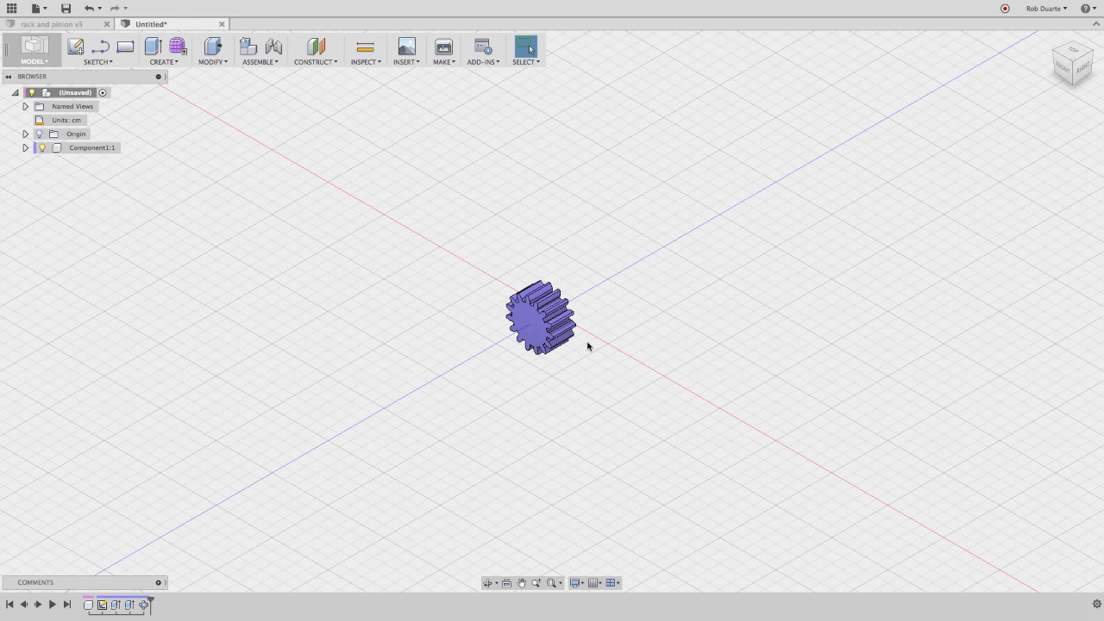
pyautogui.click(215, 61)
pyautogui.click(241, 305)
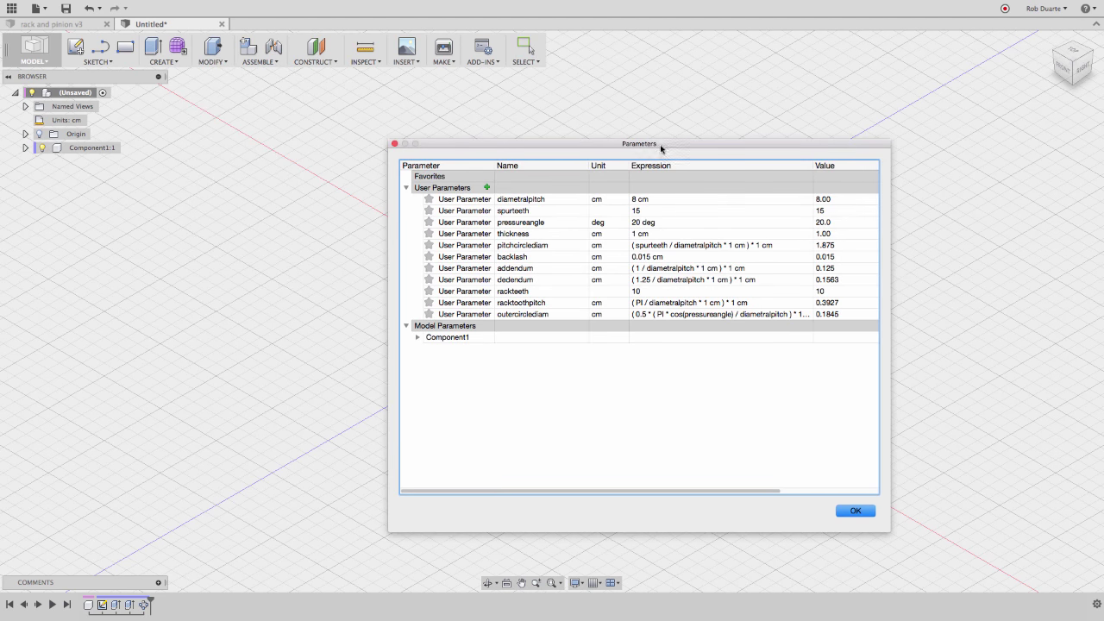
pyautogui.moveTo(661, 145); pyautogui.dragTo(851, 144)
pyautogui.doubleClick(877, 213)
pyautogui.write('20')
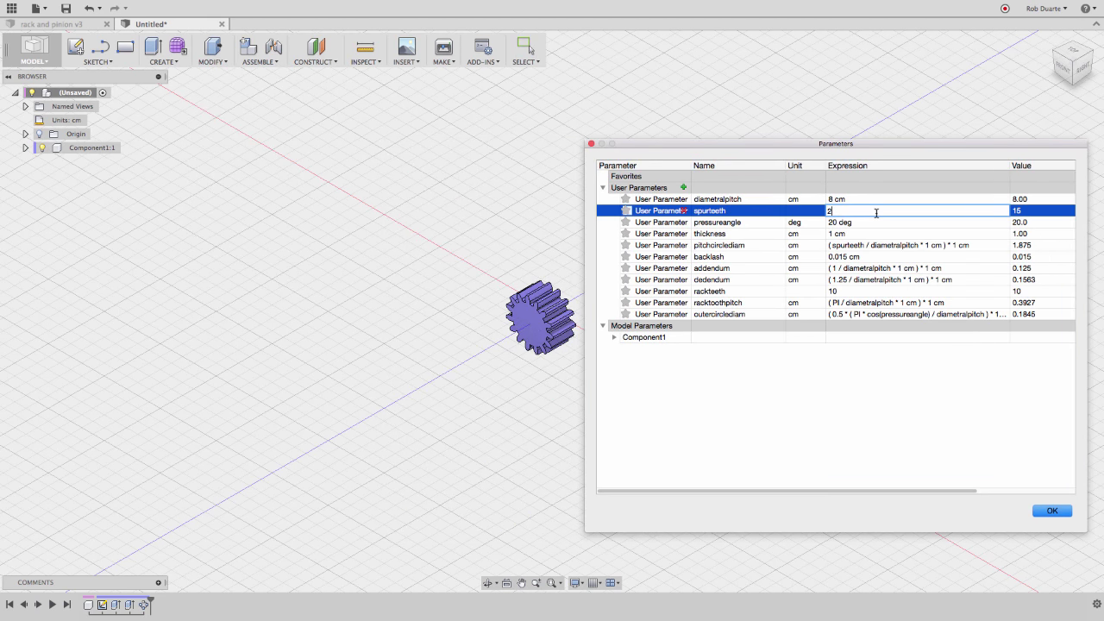
pyautogui.press('Return')
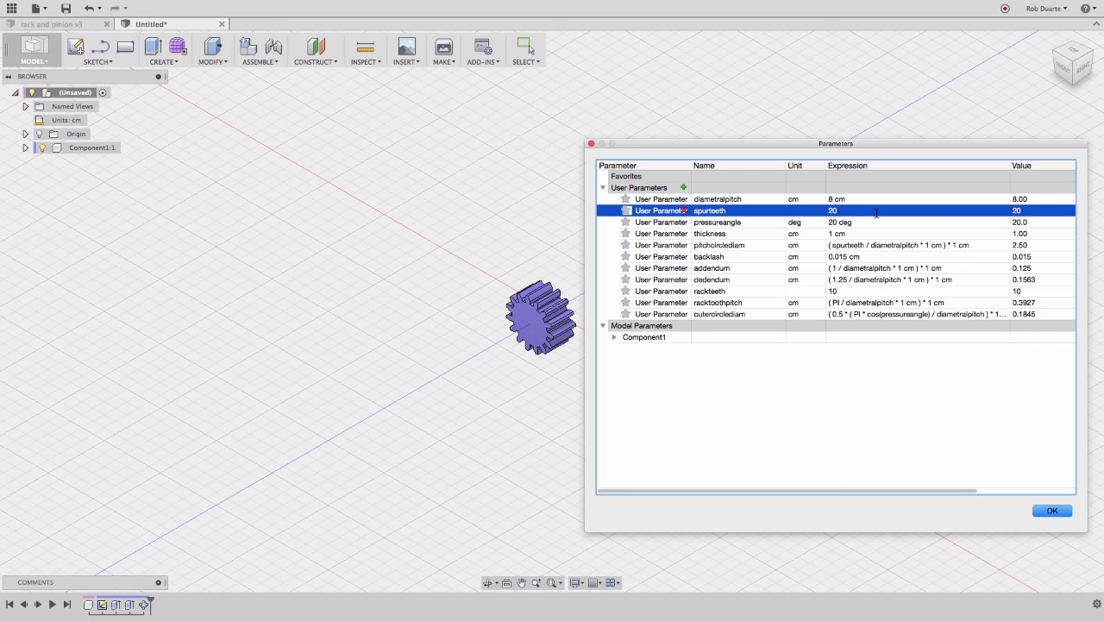
pyautogui.doubleClick(876, 213)
pyautogui.write('15')
pyautogui.press('Return')
pyautogui.doubleClick(872, 199)
pyautogui.press('Left')
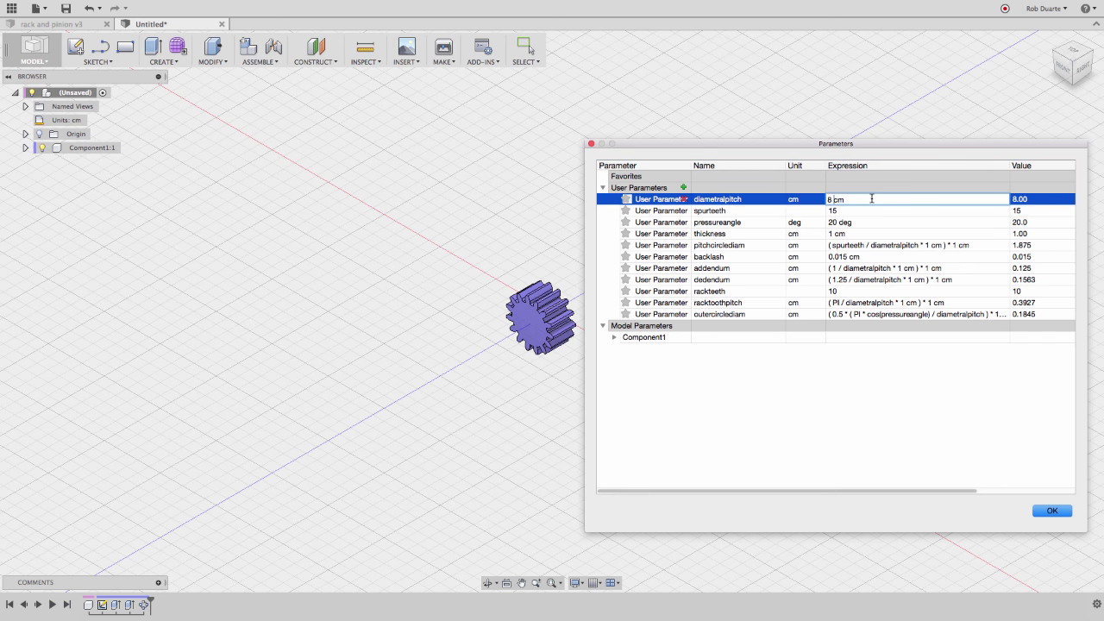
pyautogui.write('1')
pyautogui.press('Return')
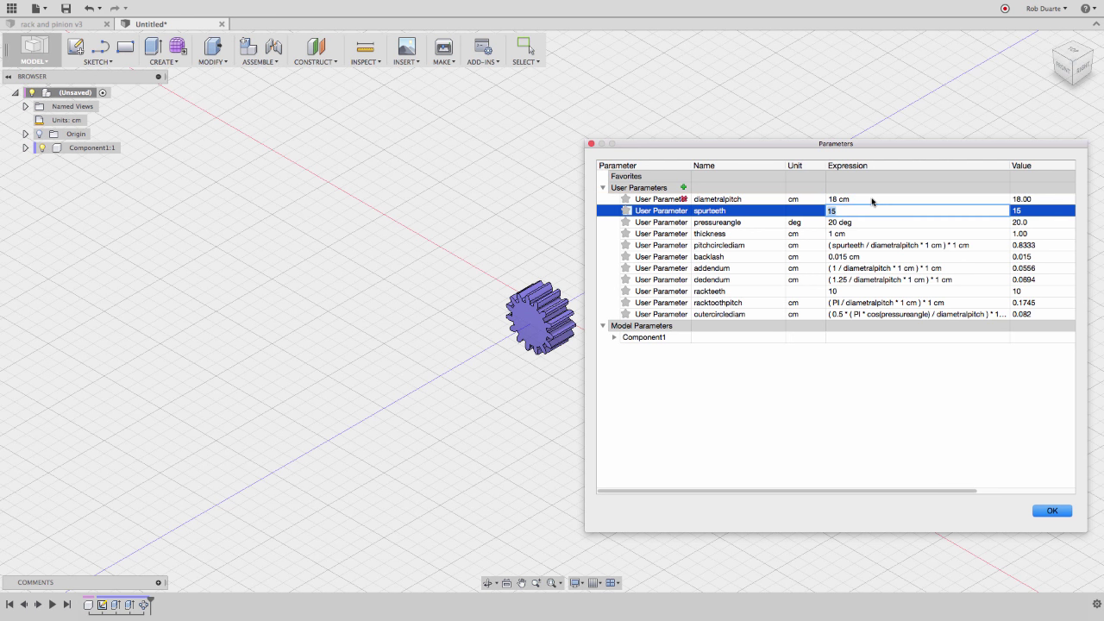
pyautogui.doubleClick(872, 200)
pyautogui.press('Left')
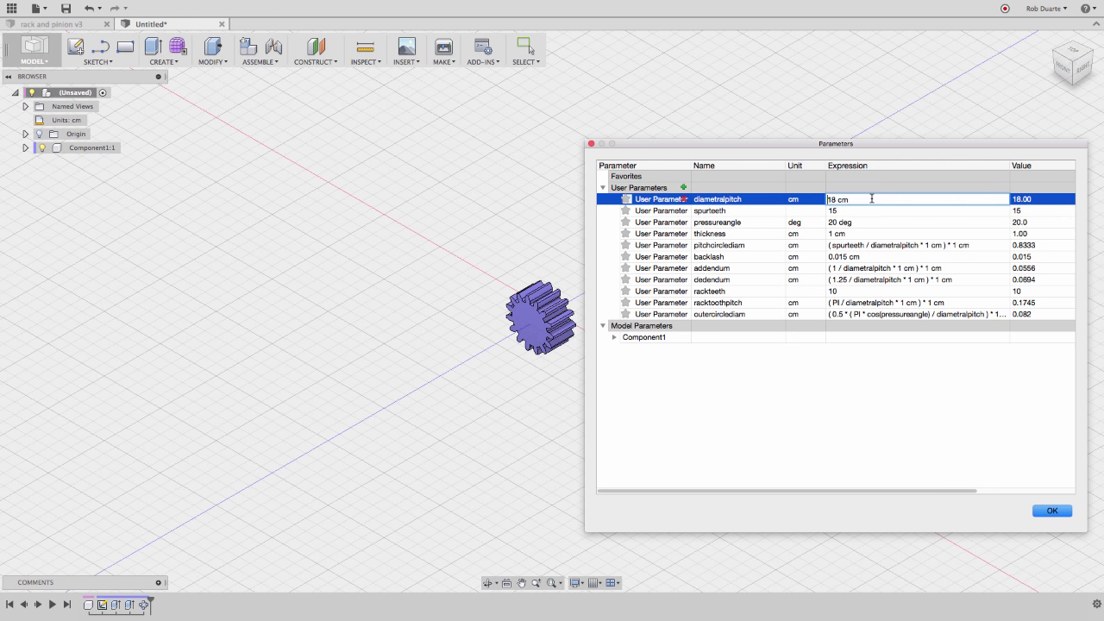
pyautogui.click(1053, 511)
# Rename Component1:1 in the browser to 'Pinion'
pyautogui.scroll(5, 528, 369)
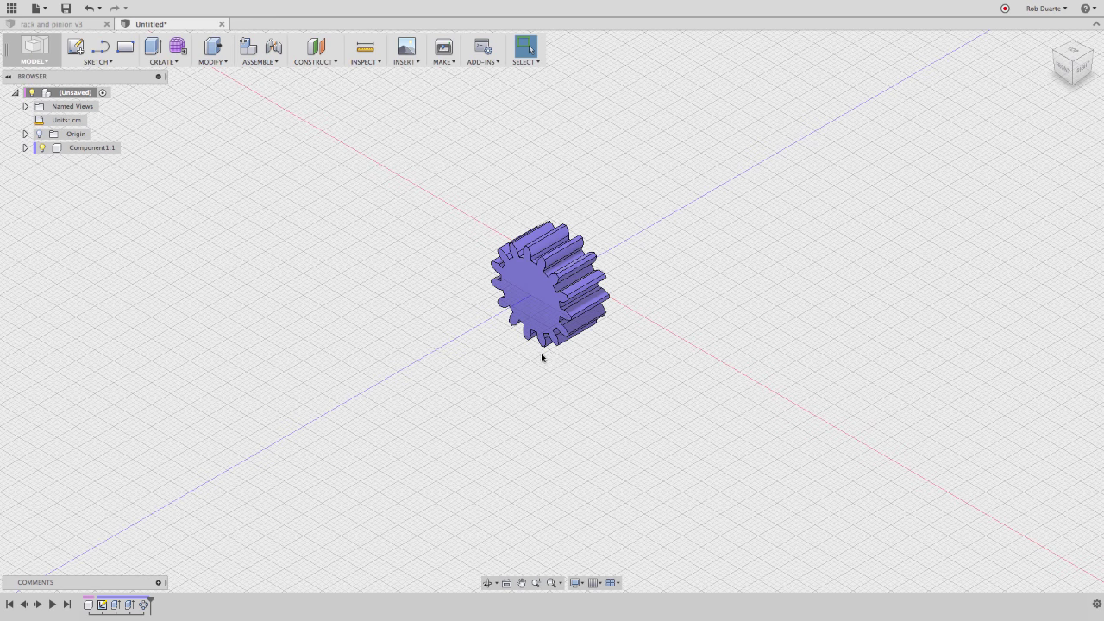
pyautogui.click(91, 147)
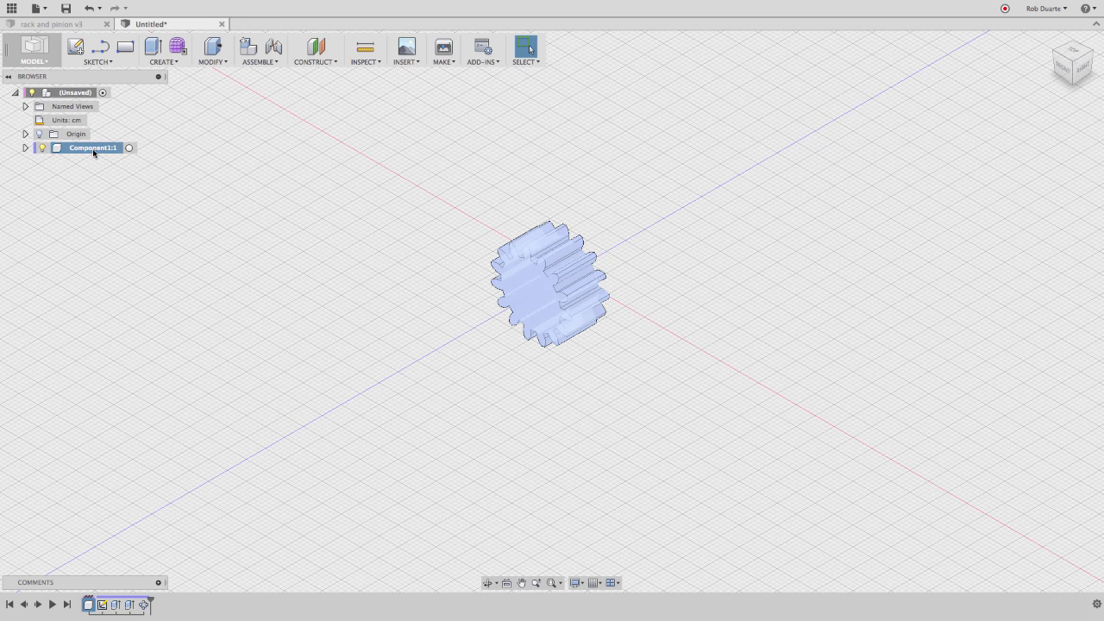
pyautogui.doubleClick(92, 149)
pyautogui.write('Pinion')
pyautogui.press('Return')
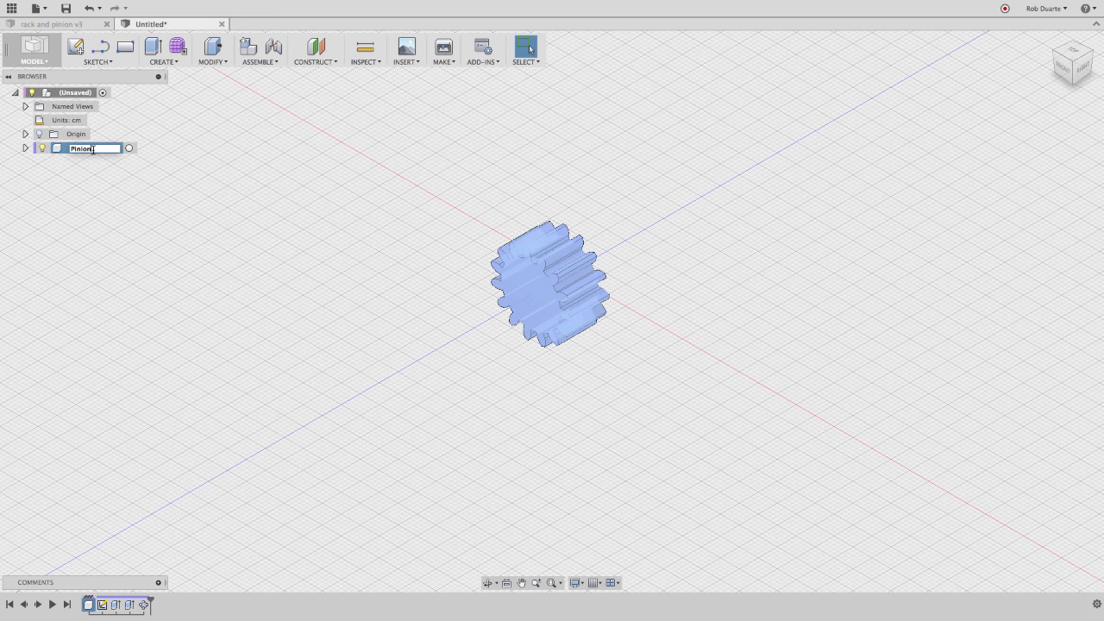
pyautogui.click(89, 92)
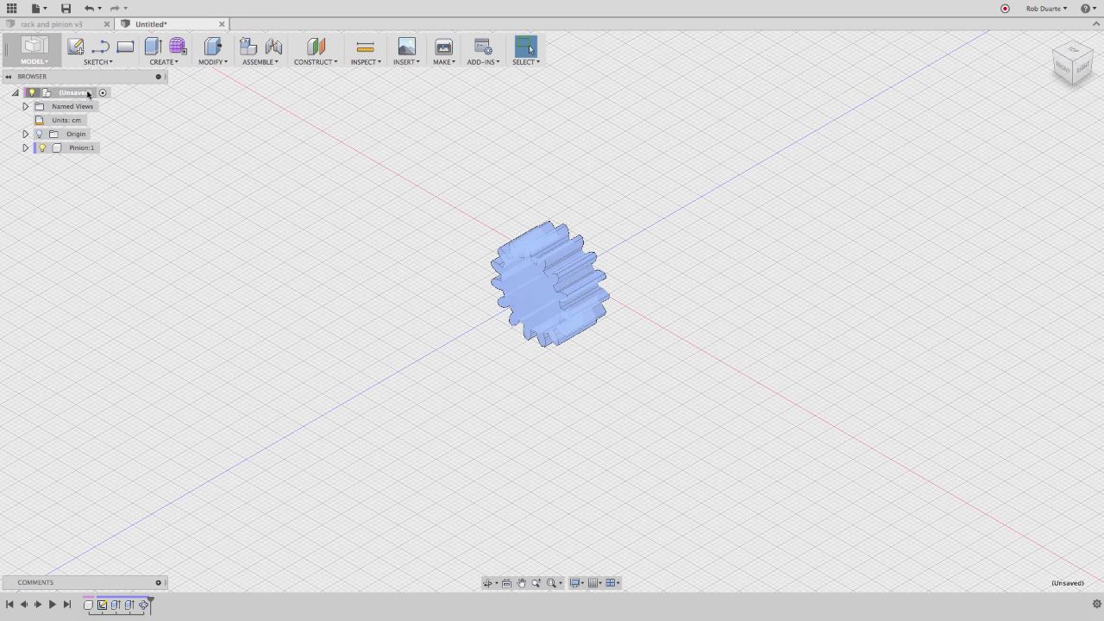
# Create a new component named 'Rack'
pyautogui.click(253, 50)
pyautogui.write('Rack')
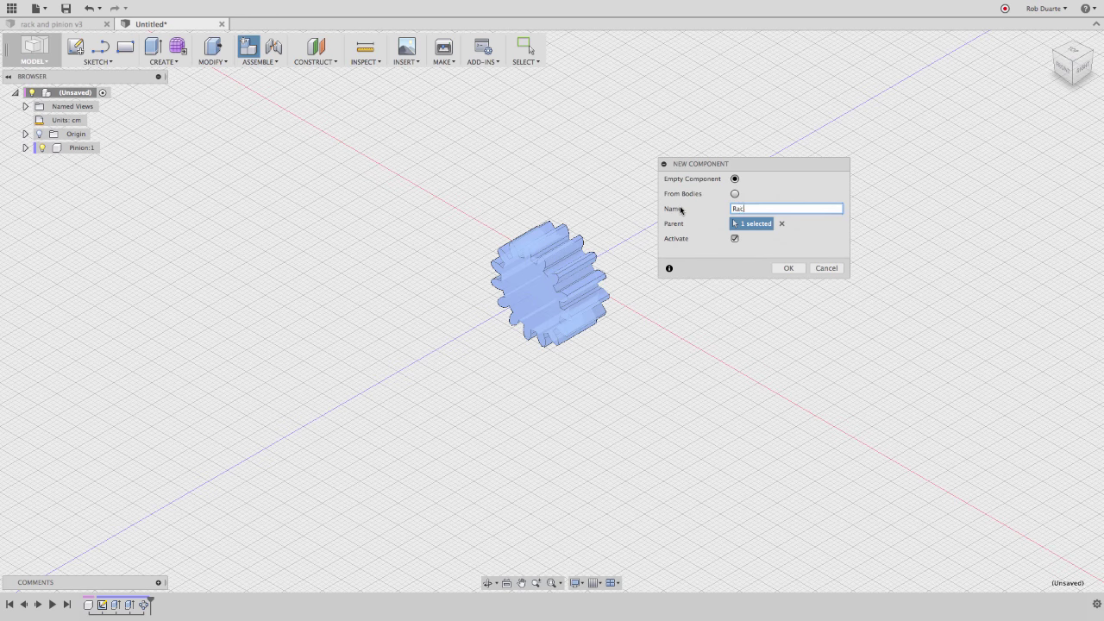
pyautogui.click(788, 268)
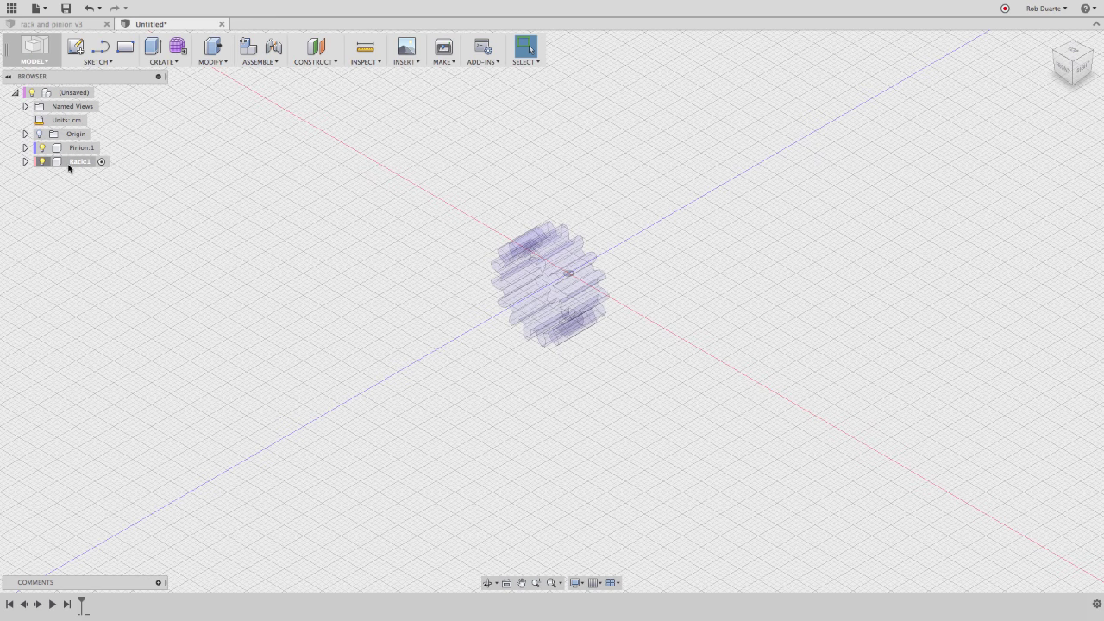
# Create a sketch on the front plane and finish it immediately
pyautogui.click(105, 63)
pyautogui.click(103, 75)
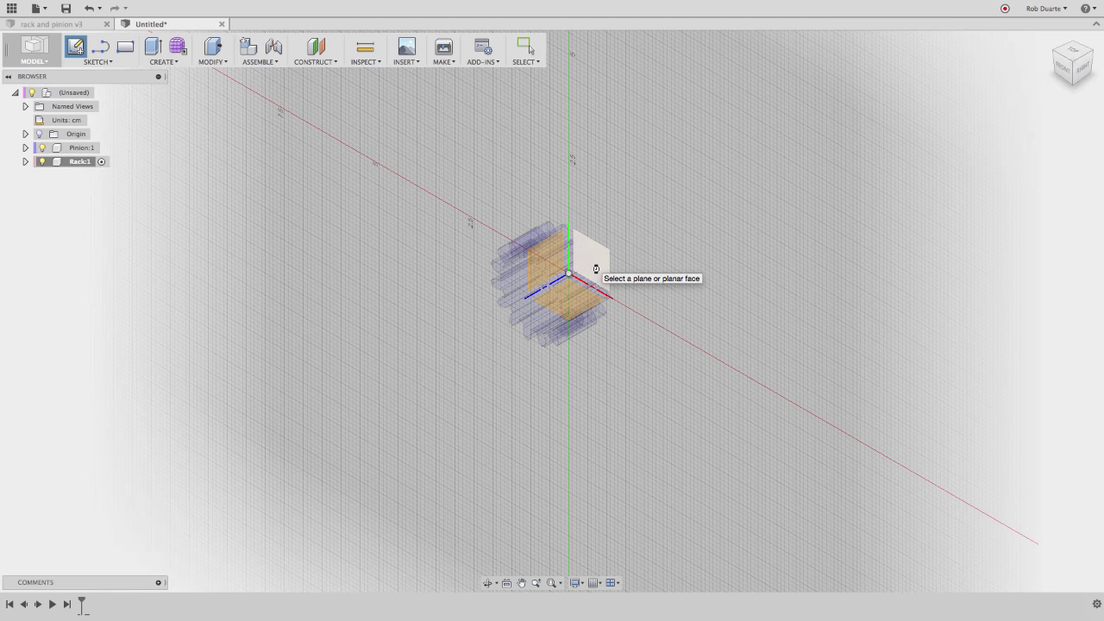
pyautogui.click(593, 268)
pyautogui.scroll(3, 518, 366)
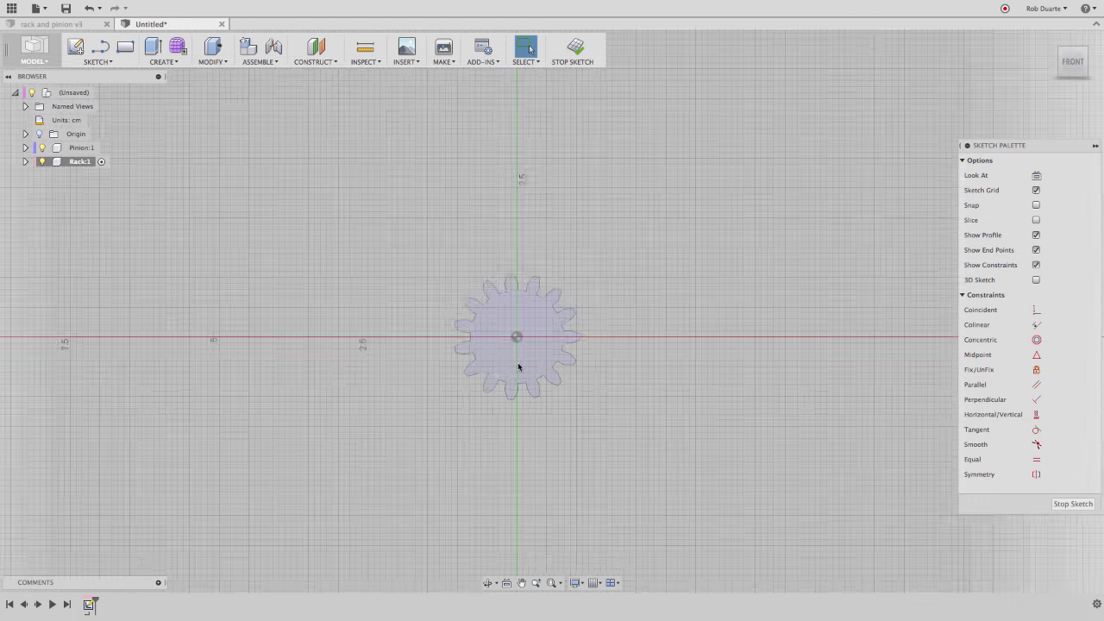
pyautogui.scroll(2, 518, 366)
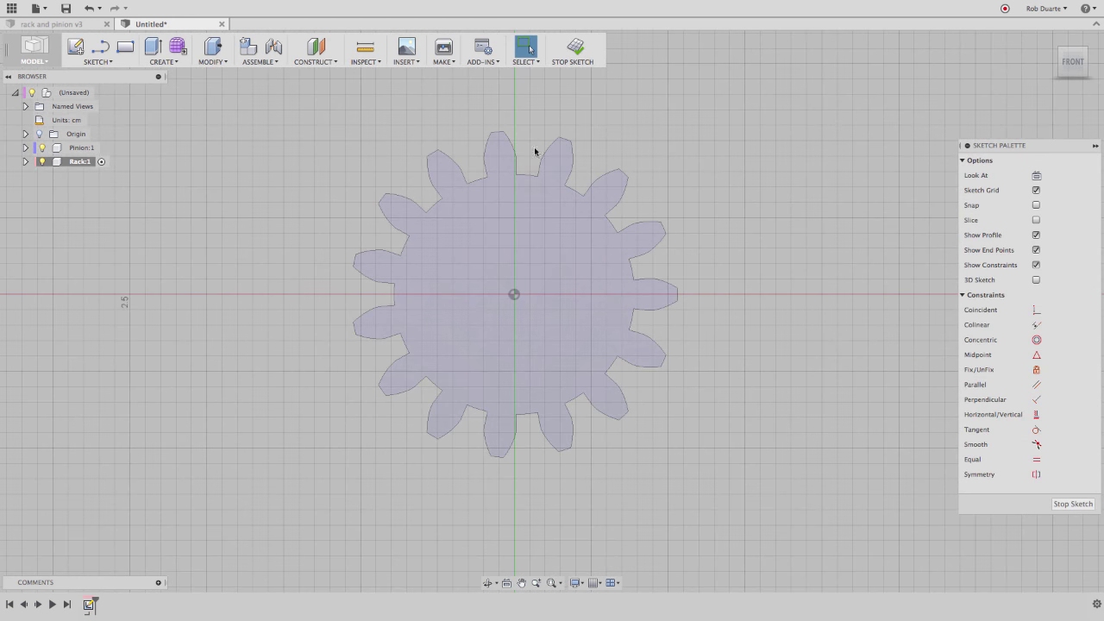
pyautogui.click(575, 48)
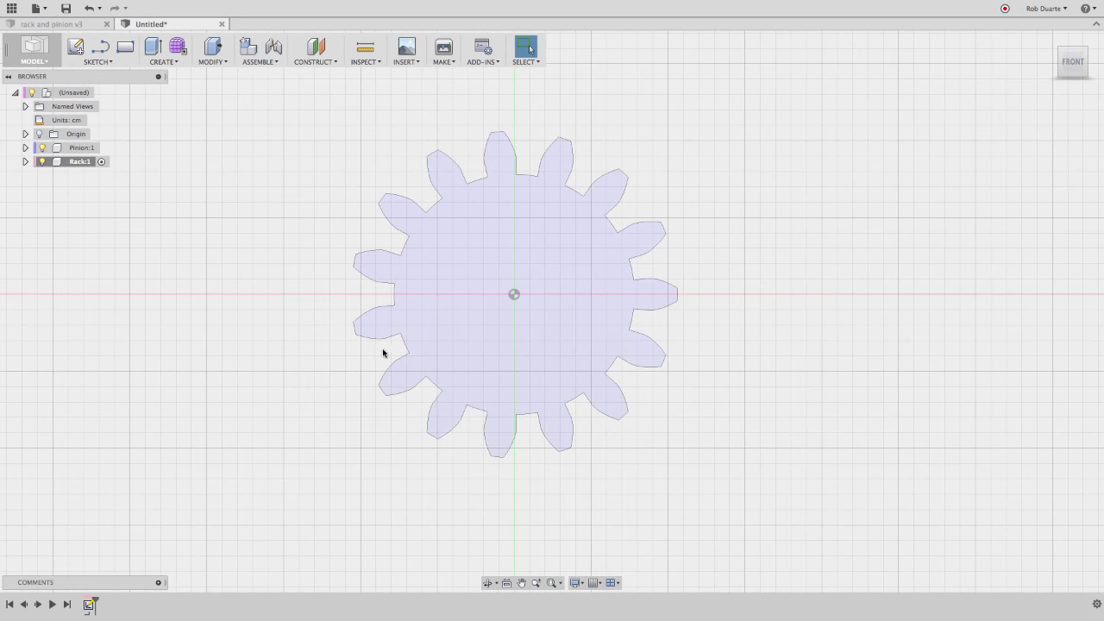
pyautogui.scroll(3, 382, 353)
pyautogui.moveTo(81, 612)
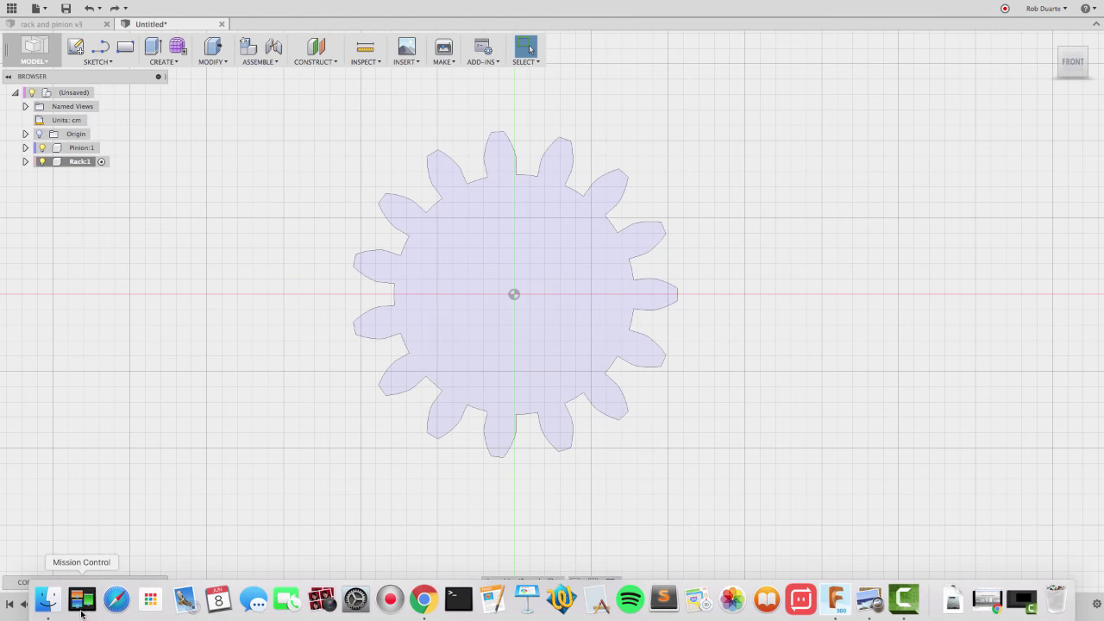
# Activate Pinion:1 and use Move to turn it 90° about Z so a tooth points straight up
pyautogui.click(106, 147)
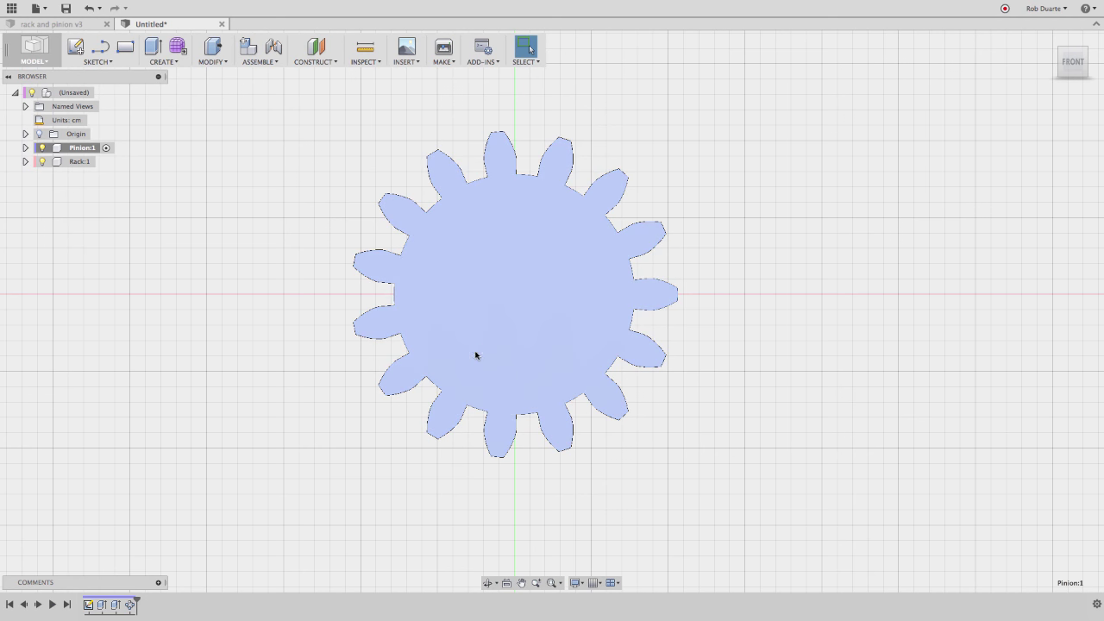
pyautogui.rightClick(89, 153)
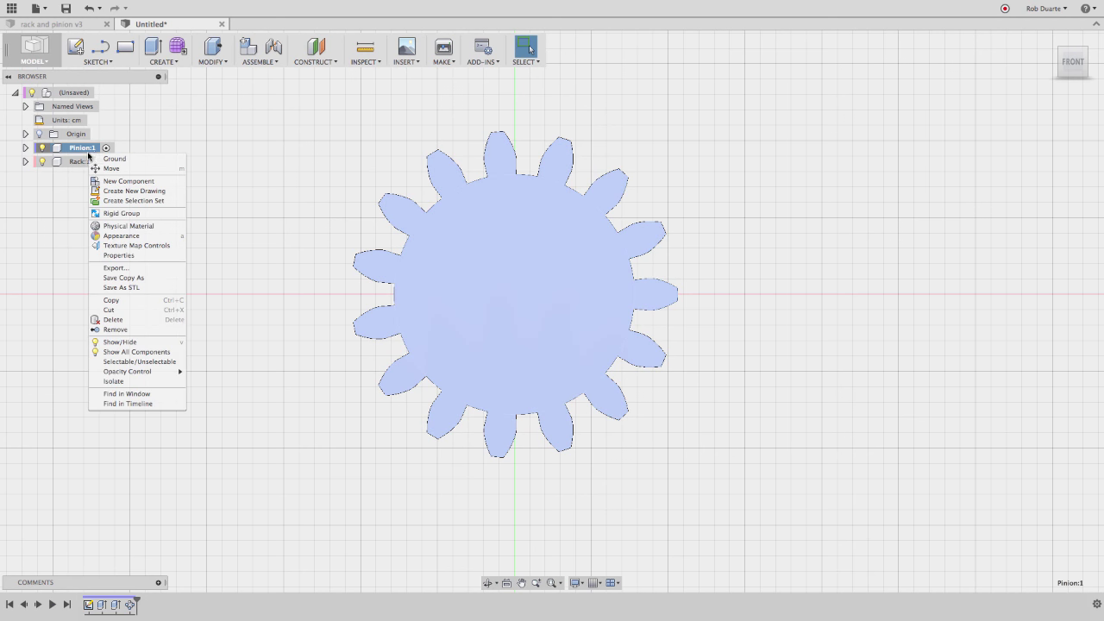
pyautogui.click(111, 169)
pyautogui.click(732, 328)
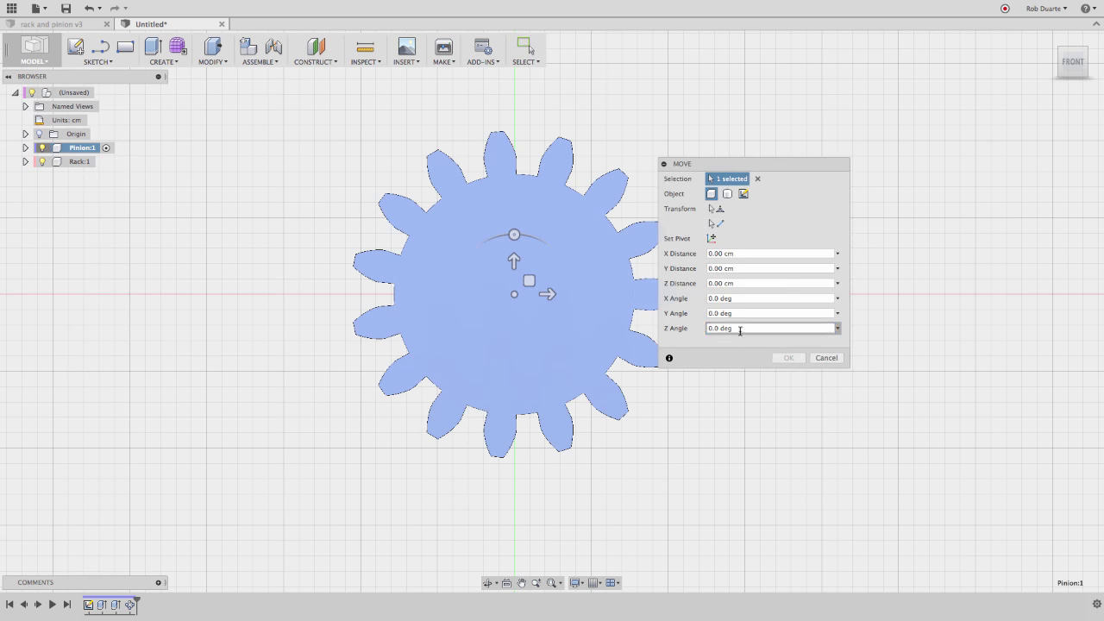
pyautogui.write('90')
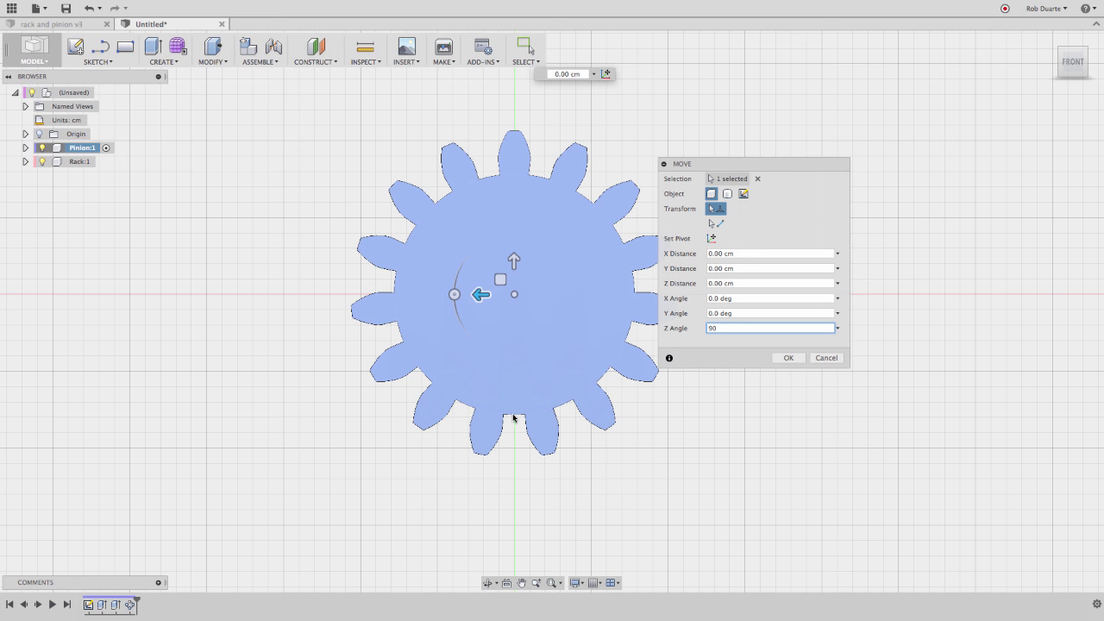
pyautogui.click(788, 357)
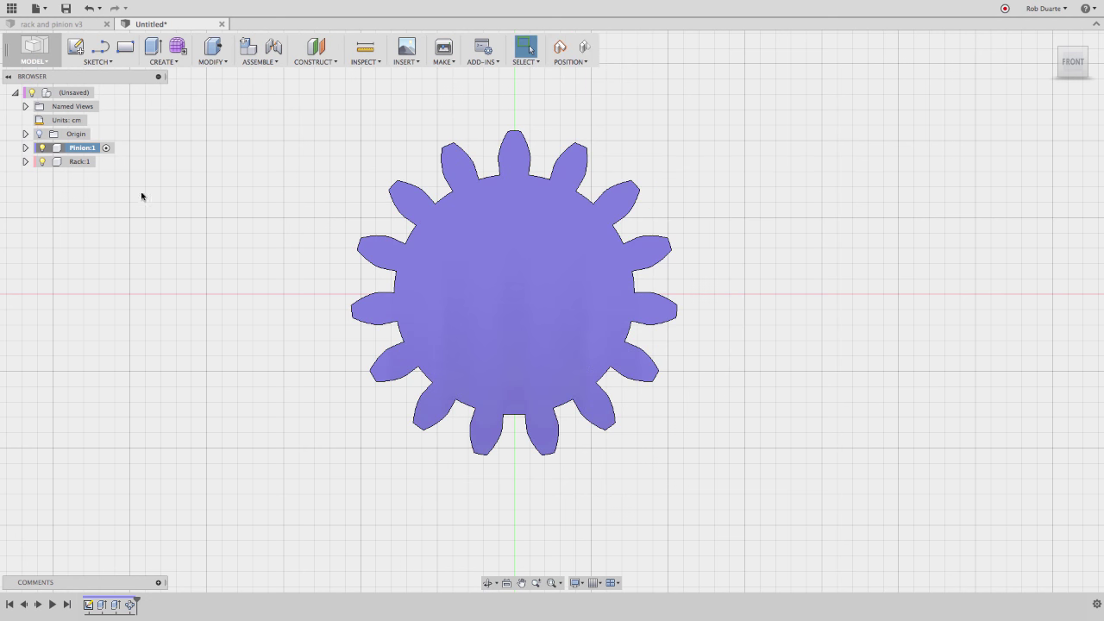
# Activate Rack:1 and start a front-plane sketch with Capture Position, viewed from Front
pyautogui.doubleClick(93, 162)
pyautogui.click(84, 162)
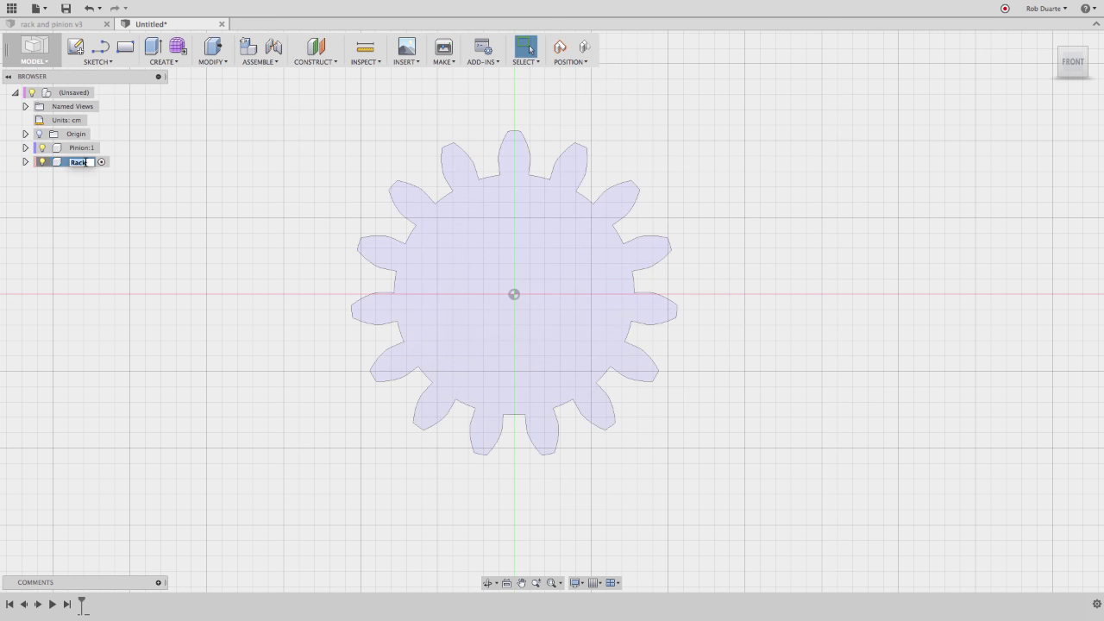
pyautogui.click(102, 62)
pyautogui.click(95, 73)
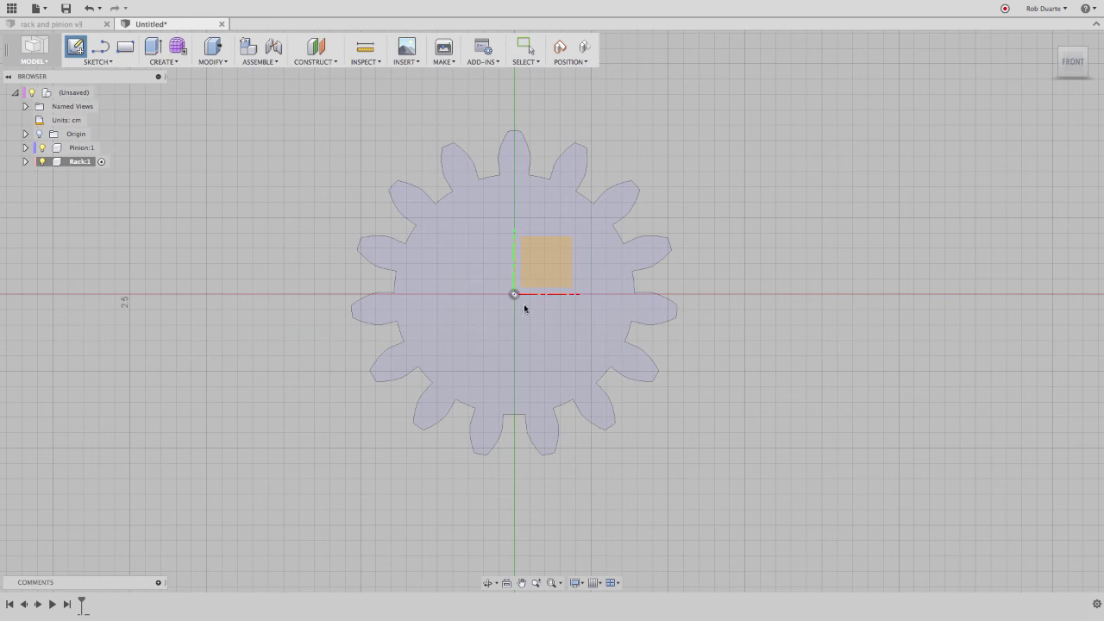
pyautogui.click(534, 270)
pyautogui.click(542, 319)
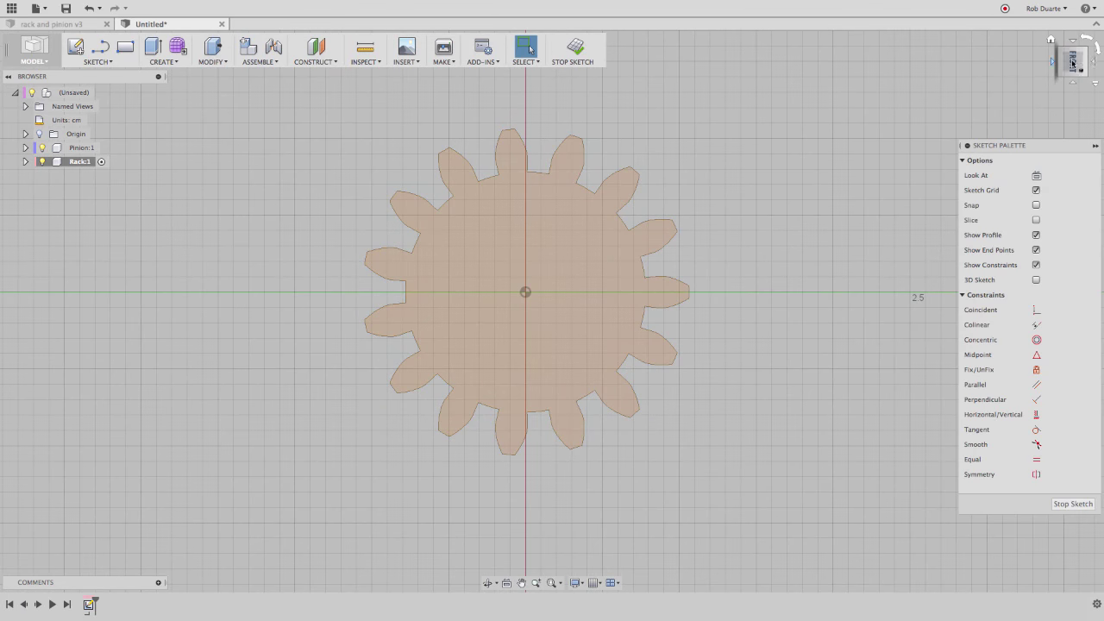
pyautogui.click(1087, 39)
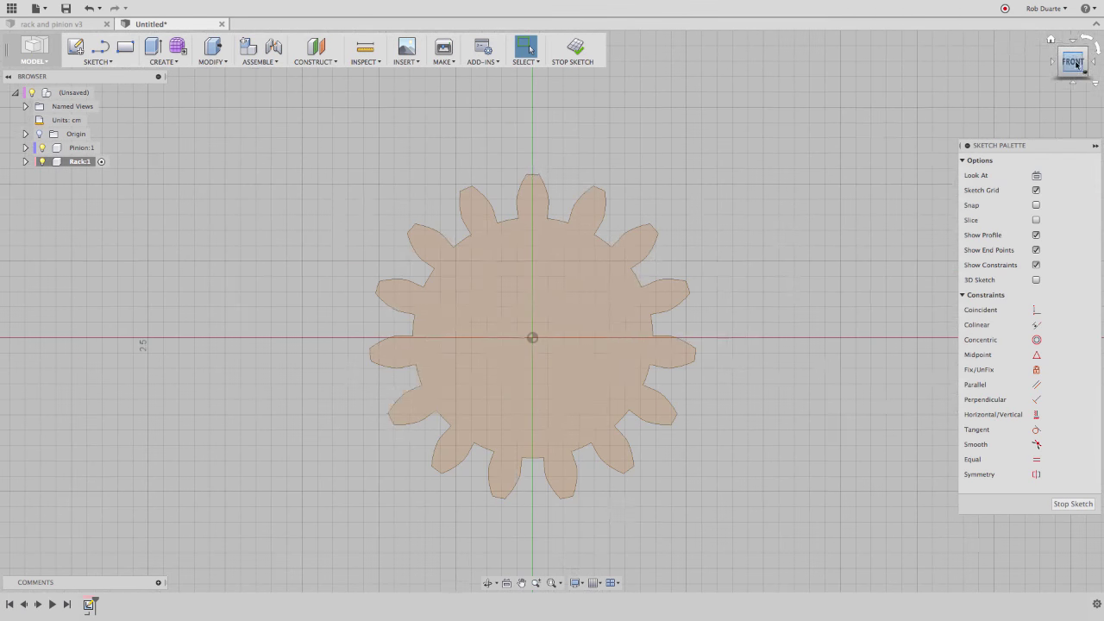
pyautogui.scroll(2, 535, 546)
pyautogui.scroll(3, 536, 546)
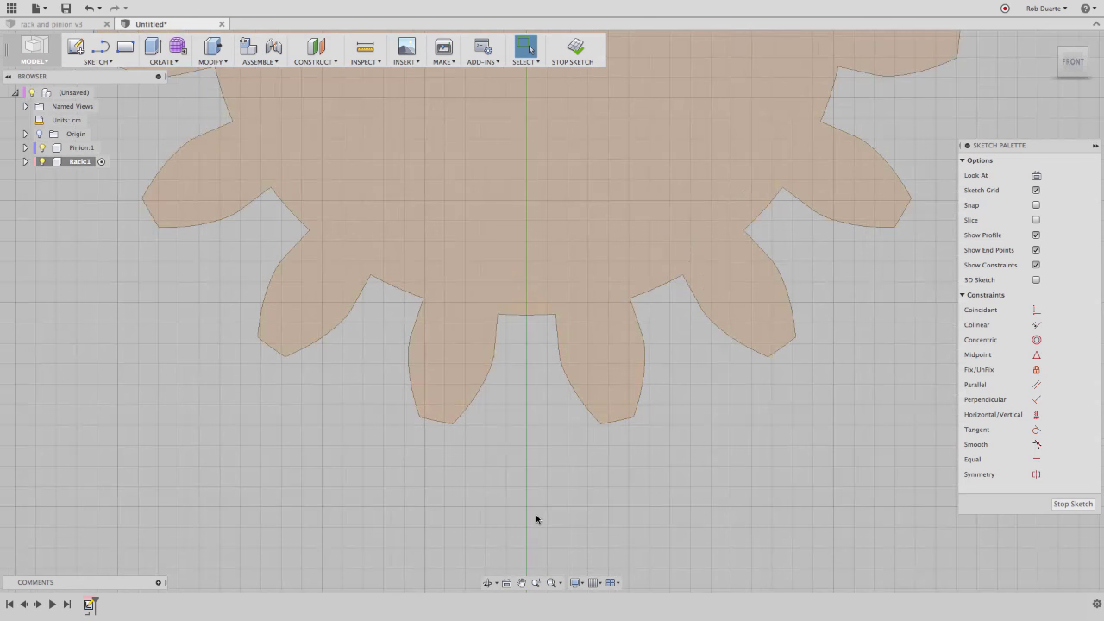
pyautogui.scroll(-2, 466, 166)
pyautogui.moveTo(468, 165); pyautogui.dragTo(433, 342, button='middle')
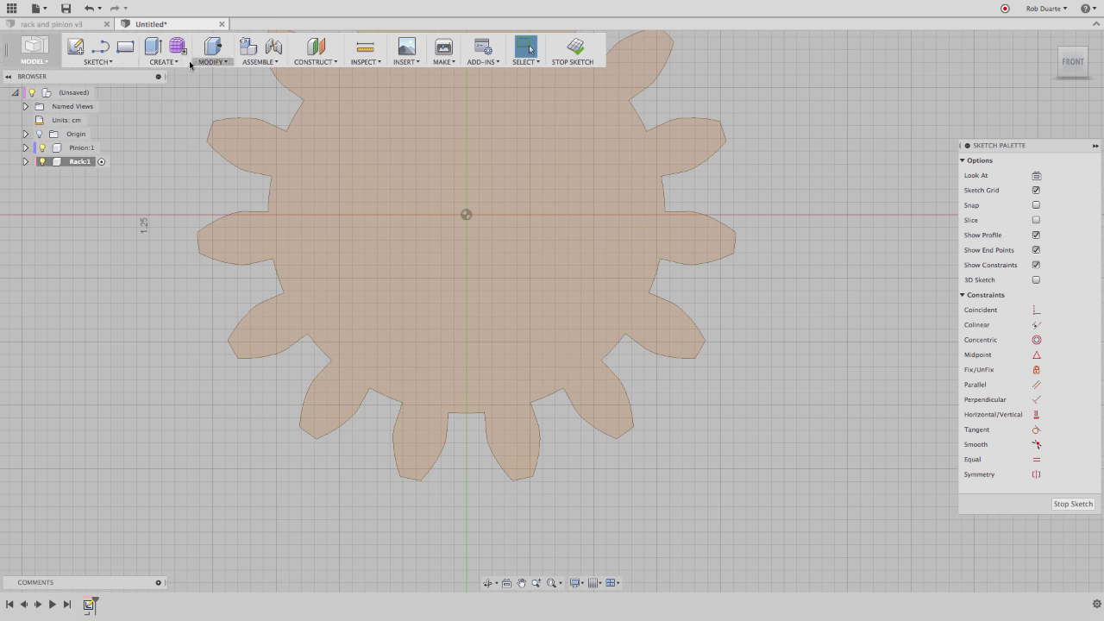
# Draw a circle on the gear with diameter set to pitchcirclediam (Ø1.875 cm)
pyautogui.press('c')
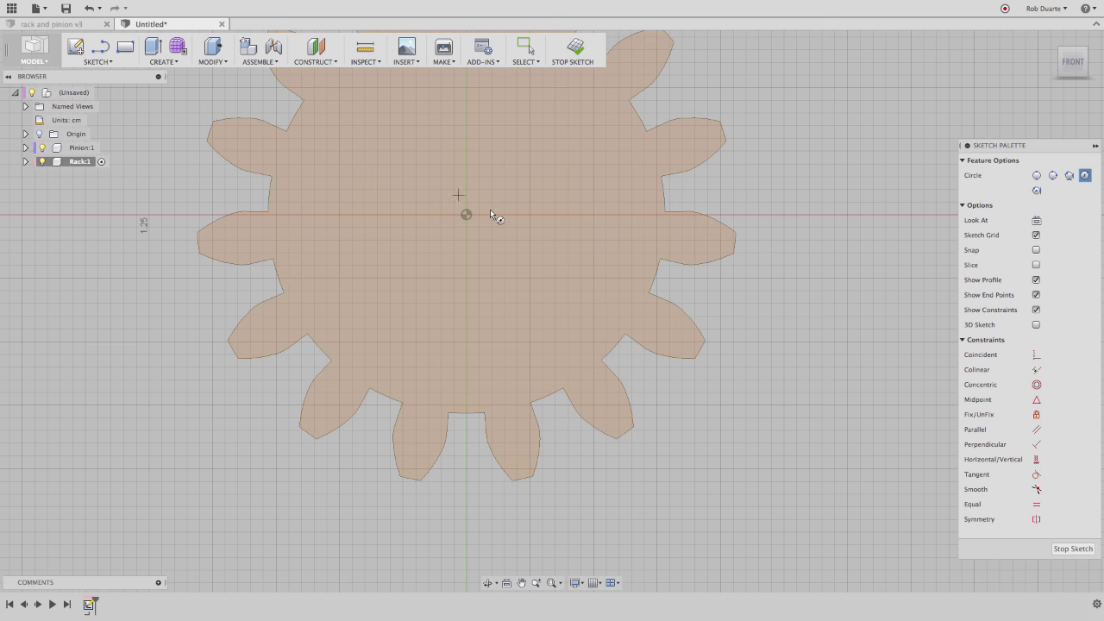
pyautogui.click(732, 315)
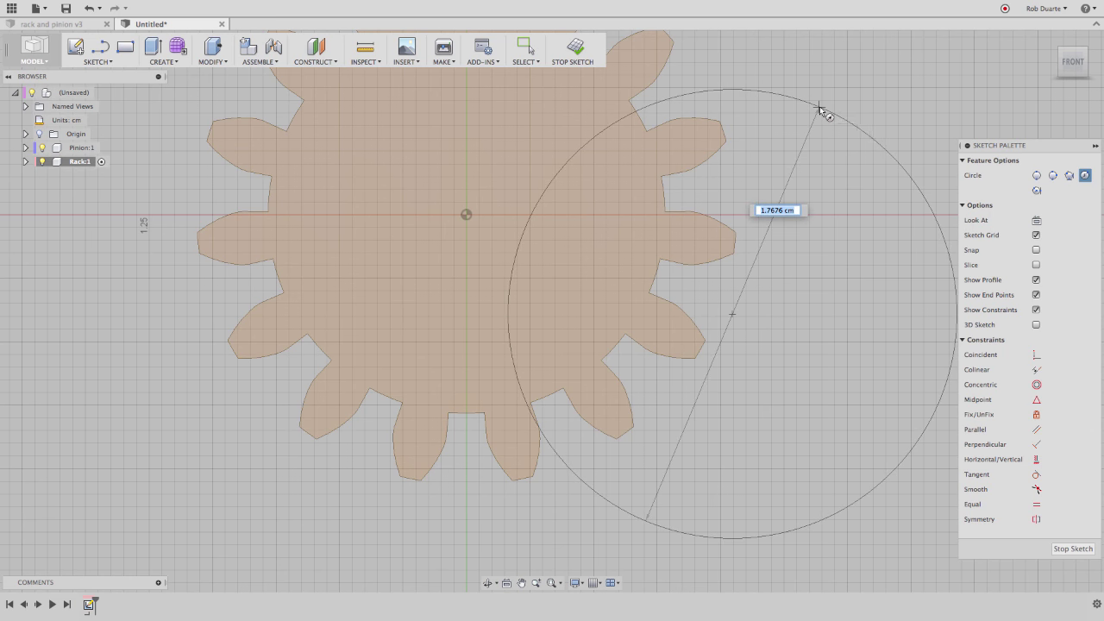
pyautogui.write('pitchcirclediam')
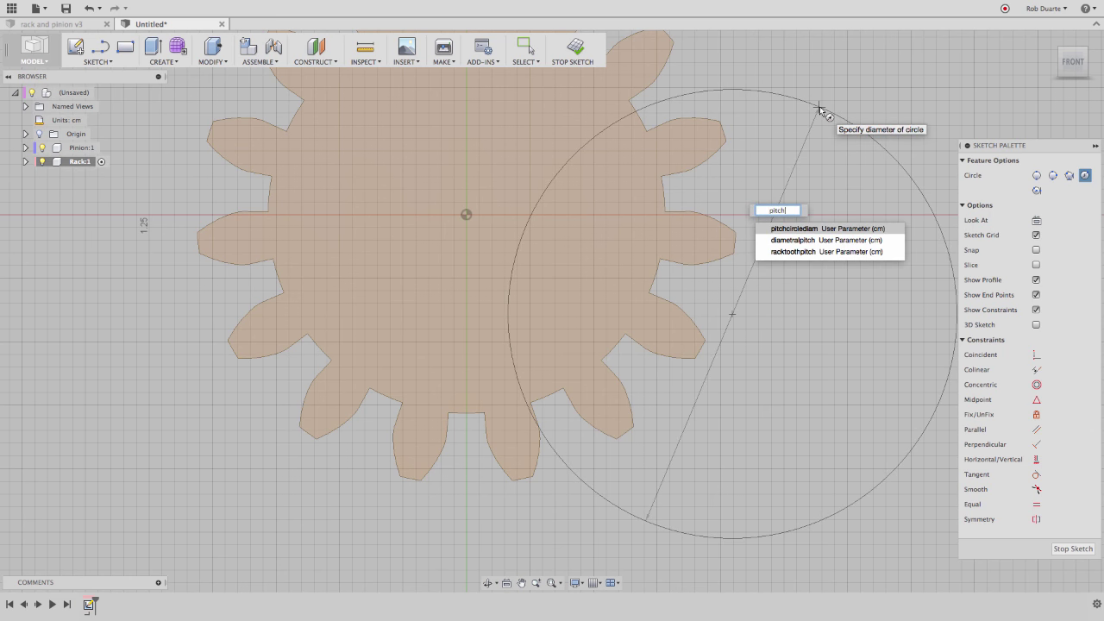
pyautogui.press('Return')
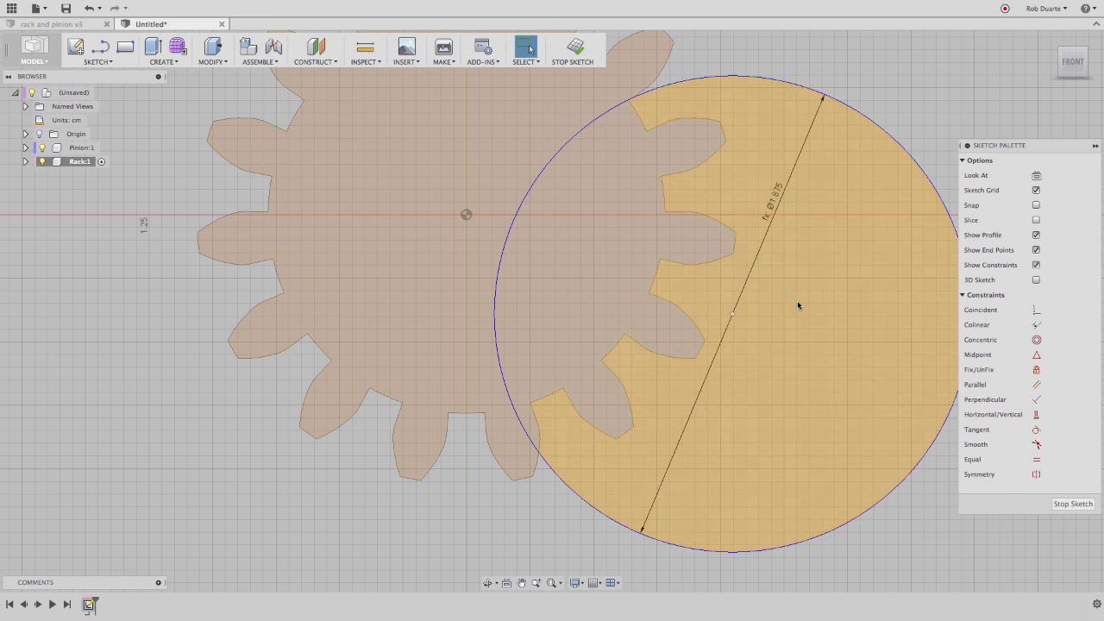
# Make the circle's centre coincident with the origin and convert it to construction geometry
pyautogui.click(732, 315)
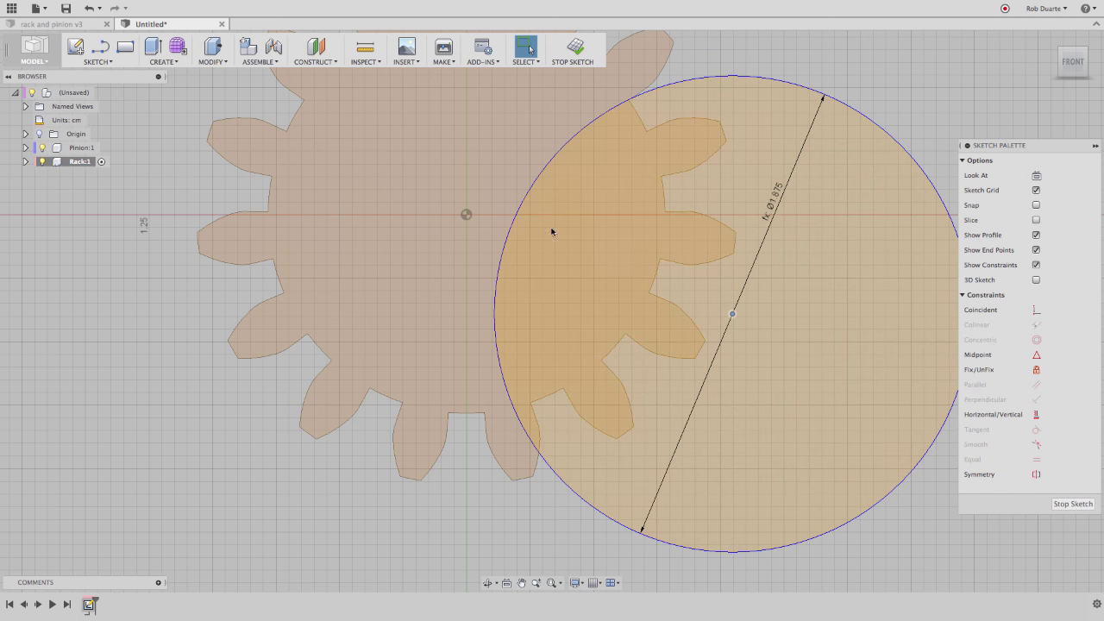
pyautogui.keyDown('shift'); pyautogui.click(467, 215); pyautogui.keyUp('shift')
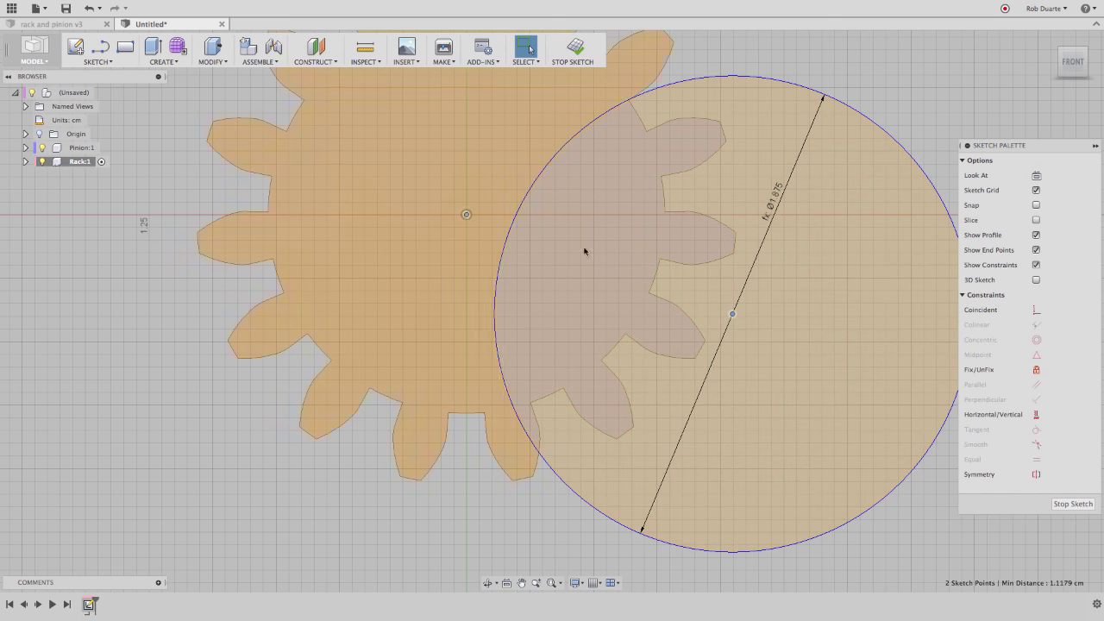
pyautogui.click(1036, 310)
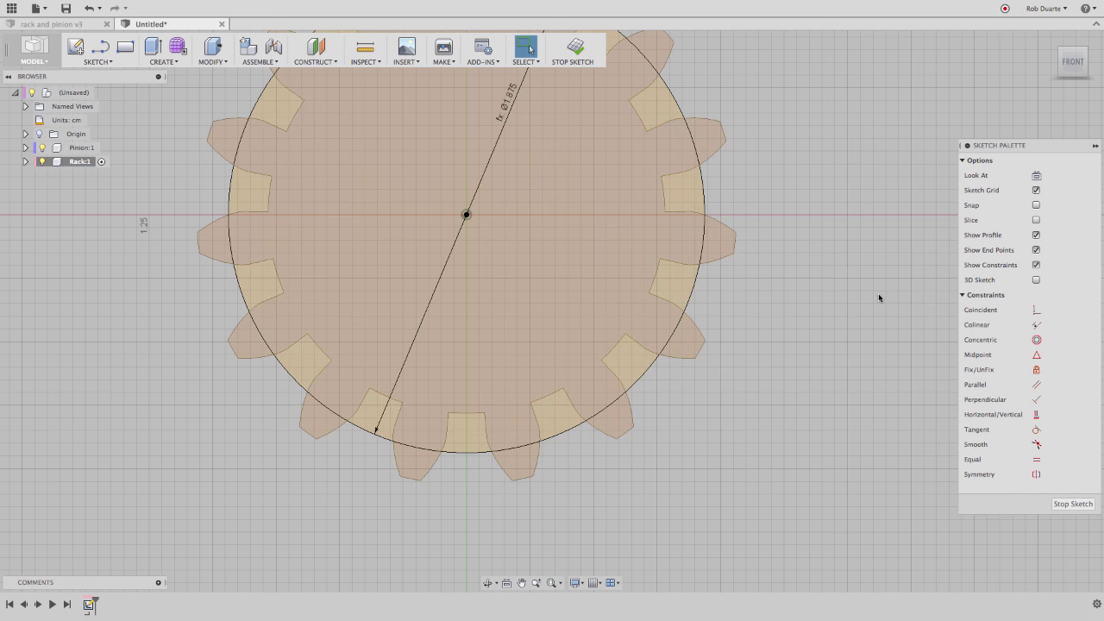
pyautogui.click(573, 429)
pyautogui.press('x')
pyautogui.moveTo(512, 96); pyautogui.dragTo(731, 72)
# Draw a horizontal construction line below the gear, tangent to the pitch circle
pyautogui.click(99, 60)
pyautogui.click(100, 49)
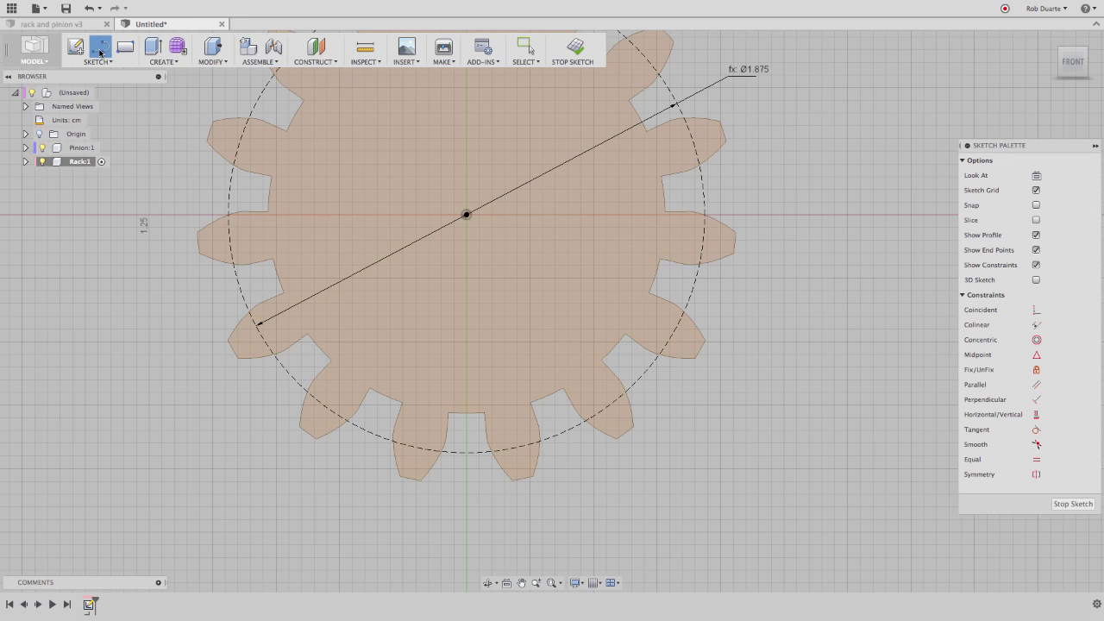
pyautogui.click(110, 498)
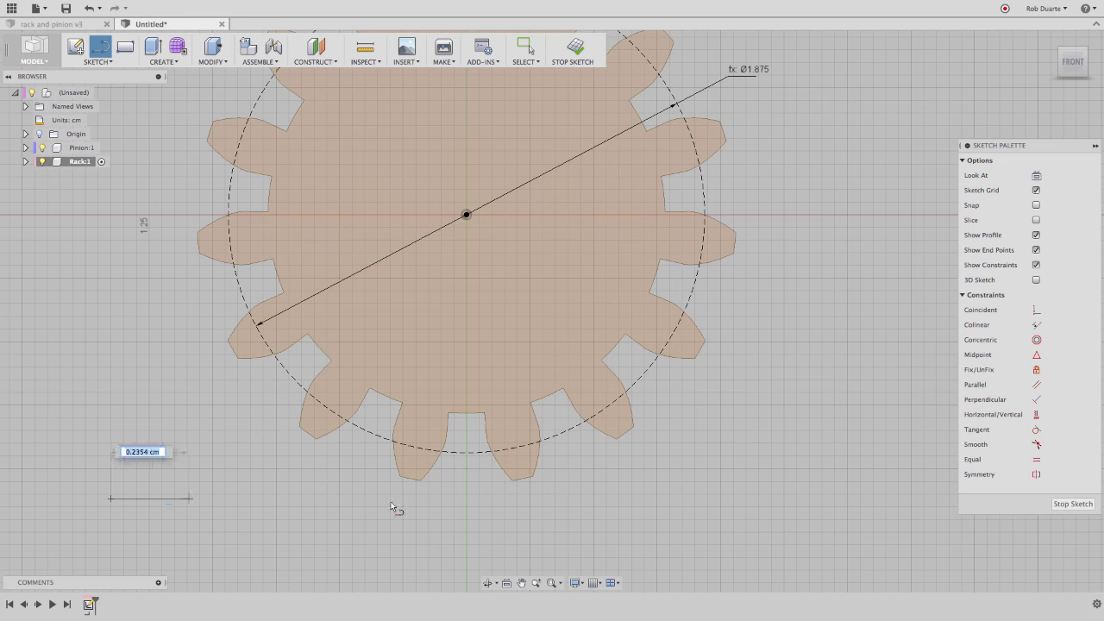
pyautogui.click(893, 499)
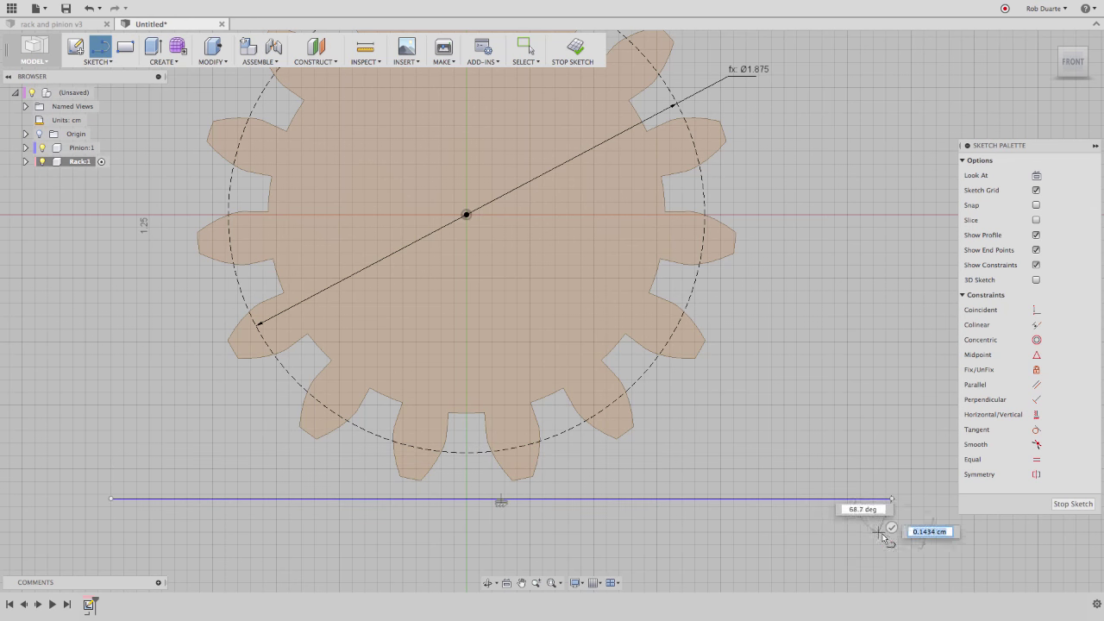
pyautogui.click(892, 527)
pyautogui.click(616, 499)
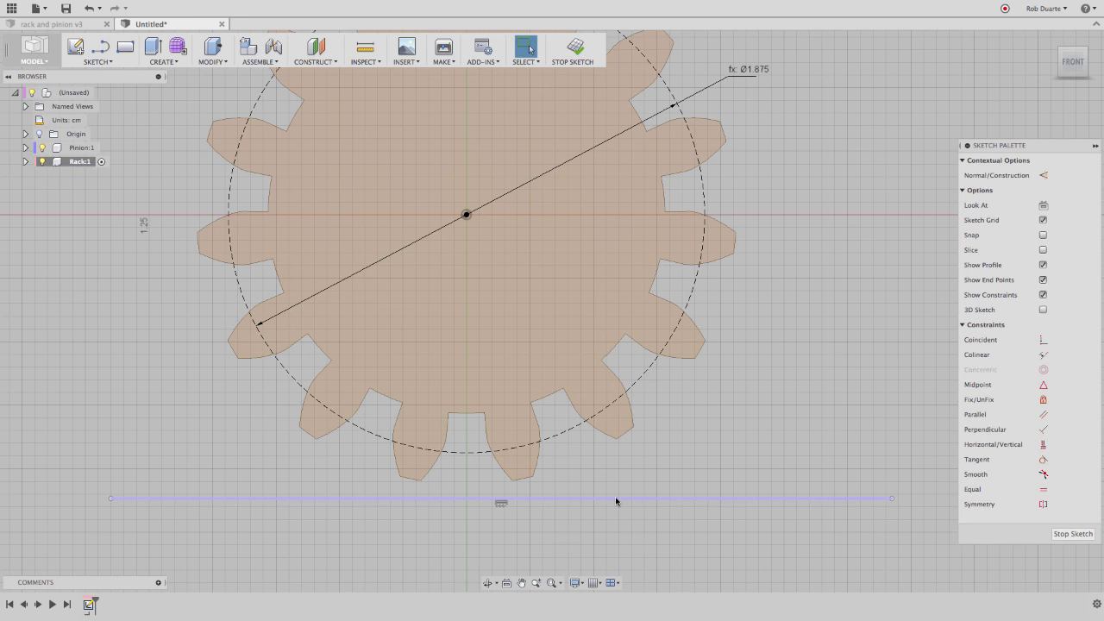
pyautogui.press('x')
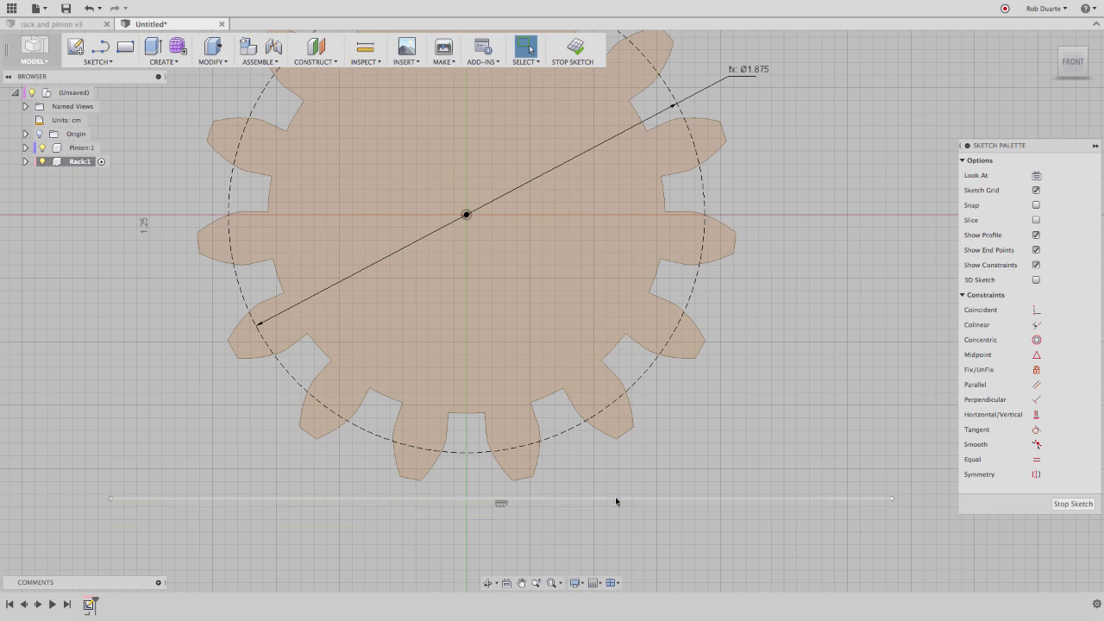
pyautogui.click(470, 500)
pyautogui.click(464, 453)
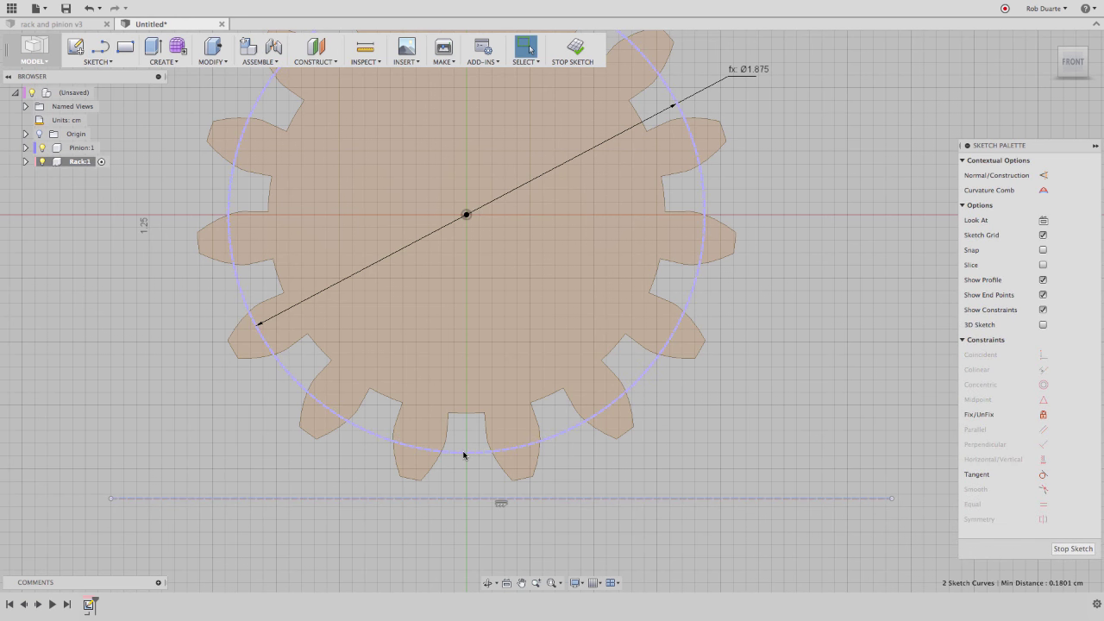
pyautogui.rightClick(464, 455)
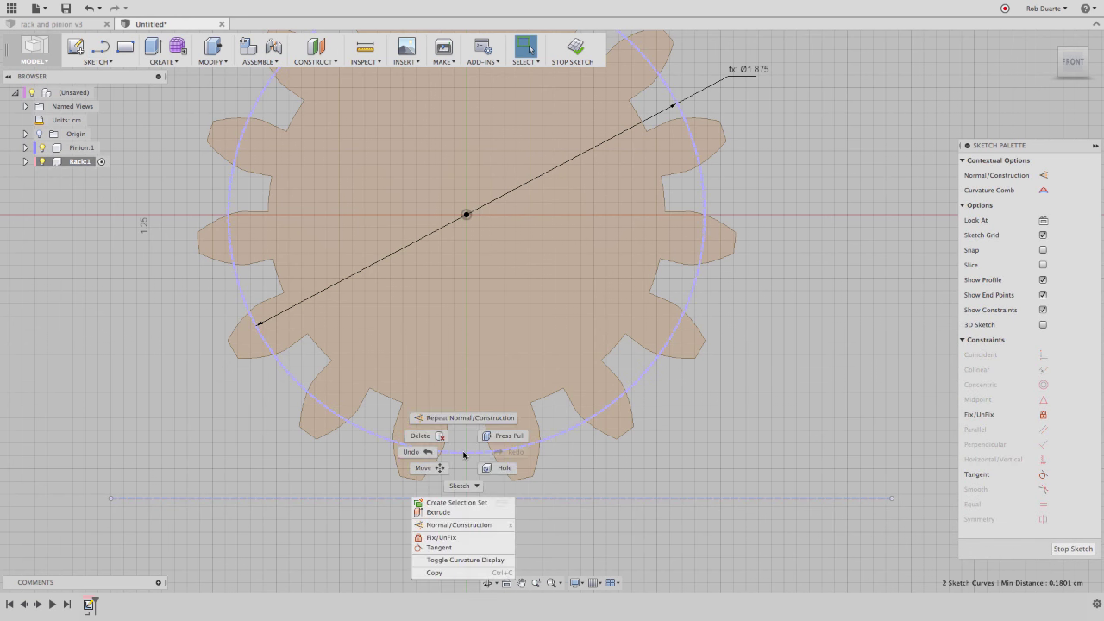
pyautogui.click(451, 546)
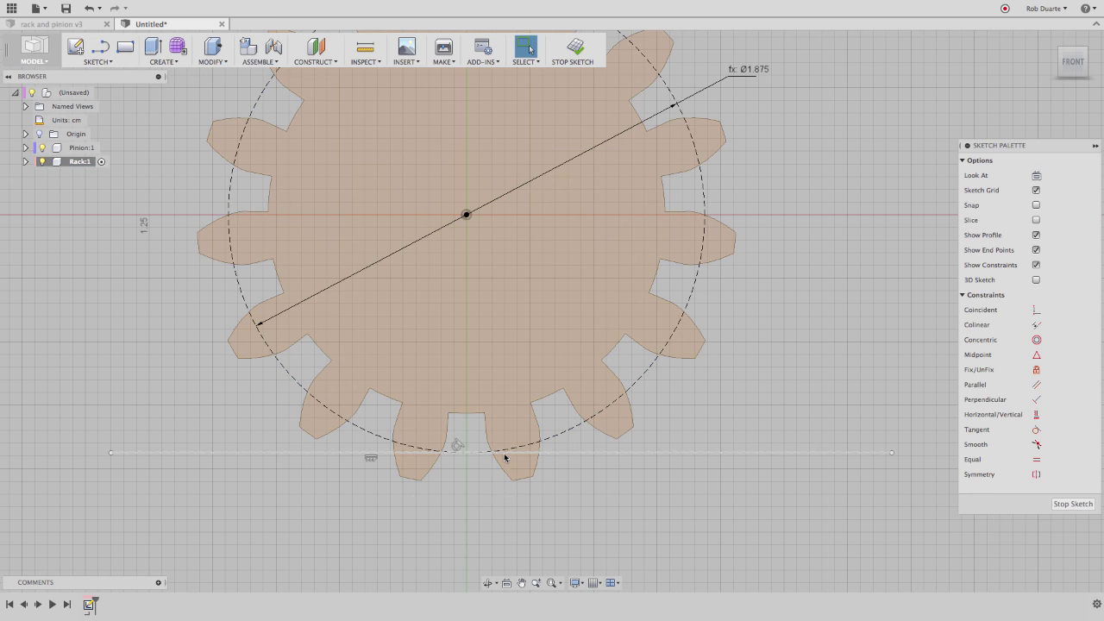
# Draw a vertical line from the bottom notch down past the gear
pyautogui.click(100, 46)
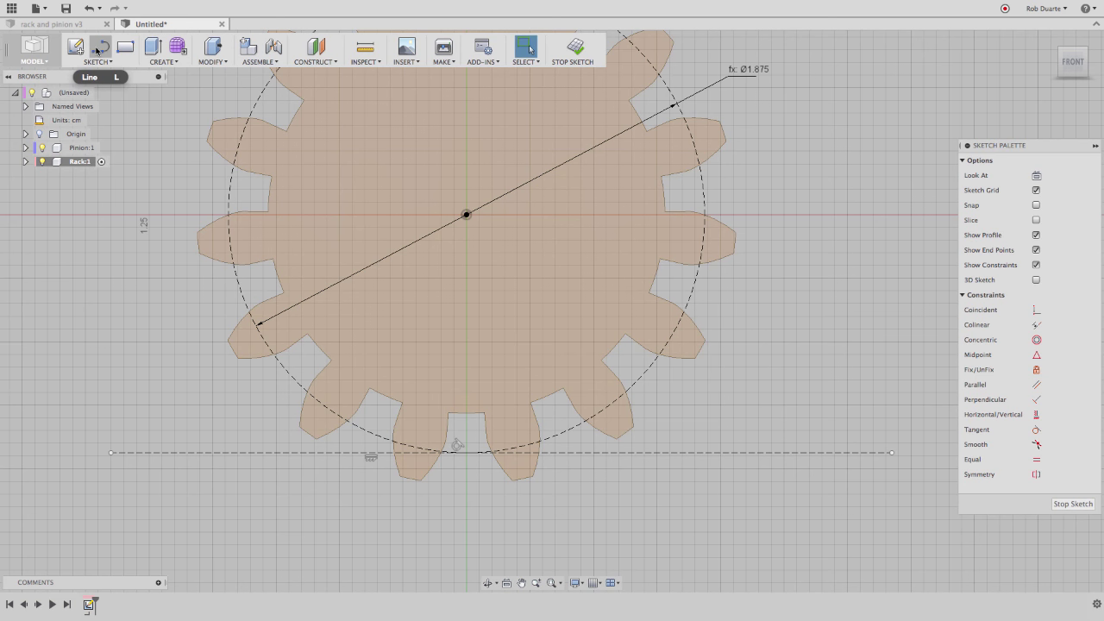
pyautogui.click(465, 415)
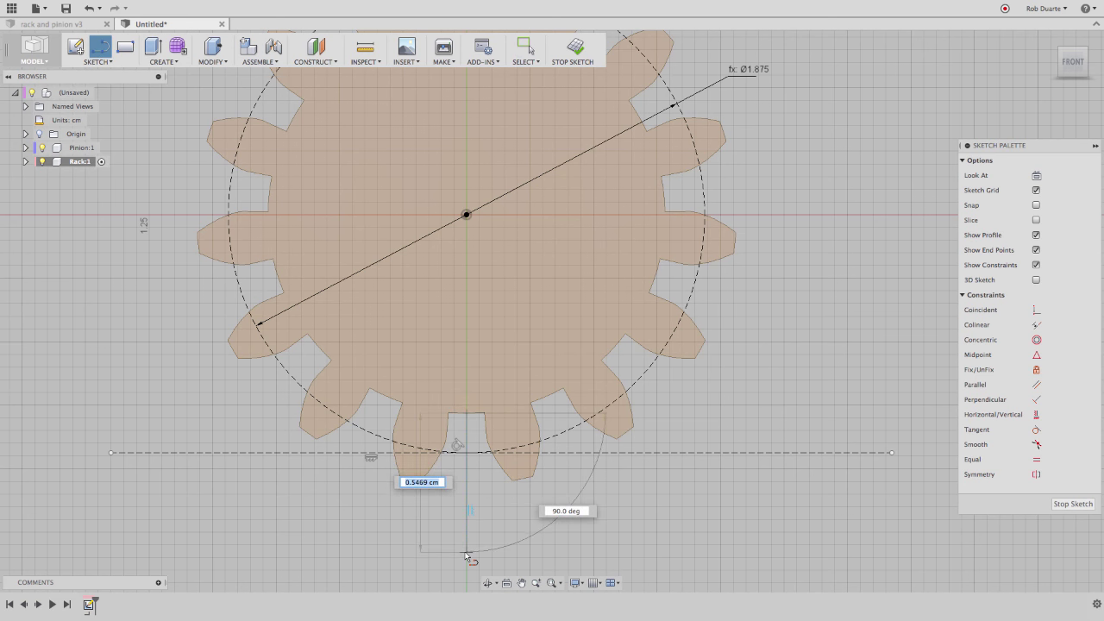
pyautogui.click(466, 552)
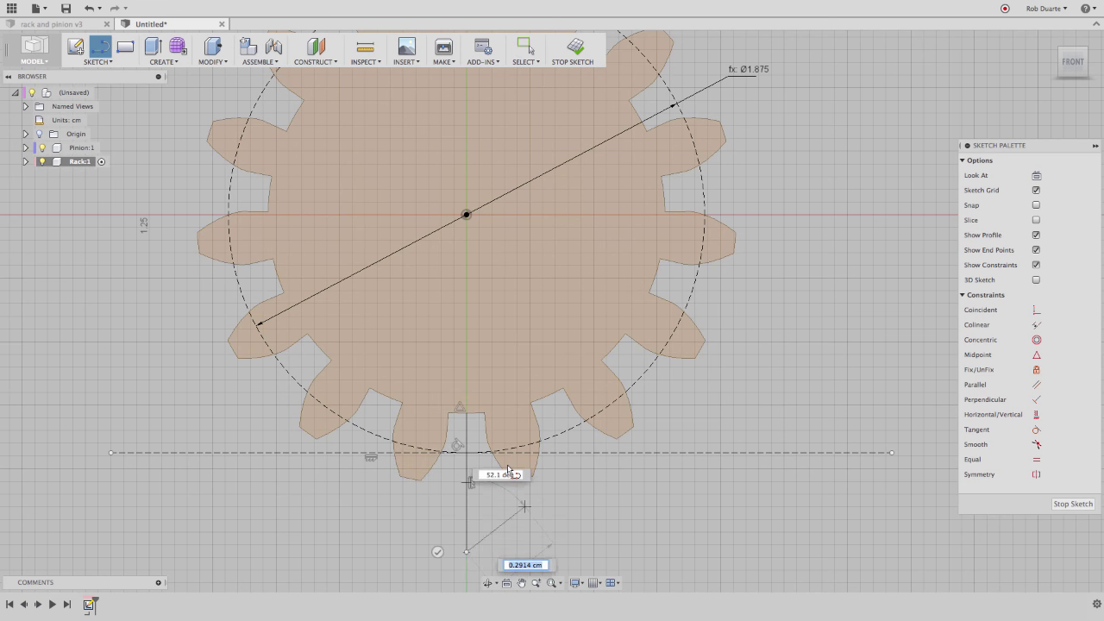
pyautogui.press('Escape')
pyautogui.click(466, 511)
pyautogui.press('Escape')
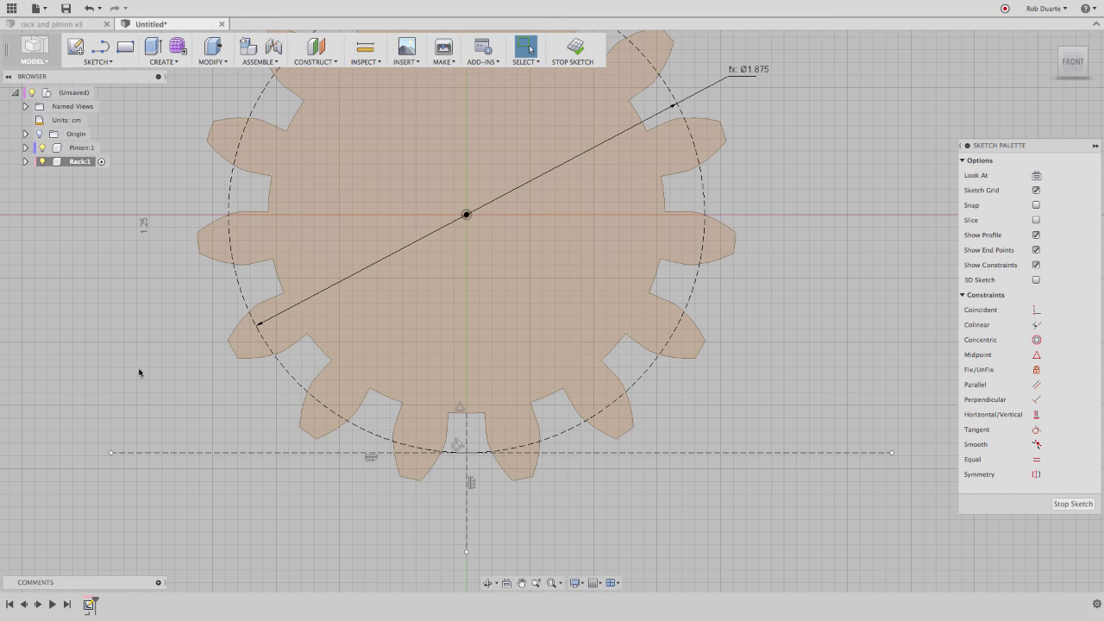
pyautogui.moveTo(139, 370); pyautogui.dragTo(149, 315, button='right')
# Add a construction line from the pitch circle's bottom point at the pressureangle (20°) angle
pyautogui.click(100, 46)
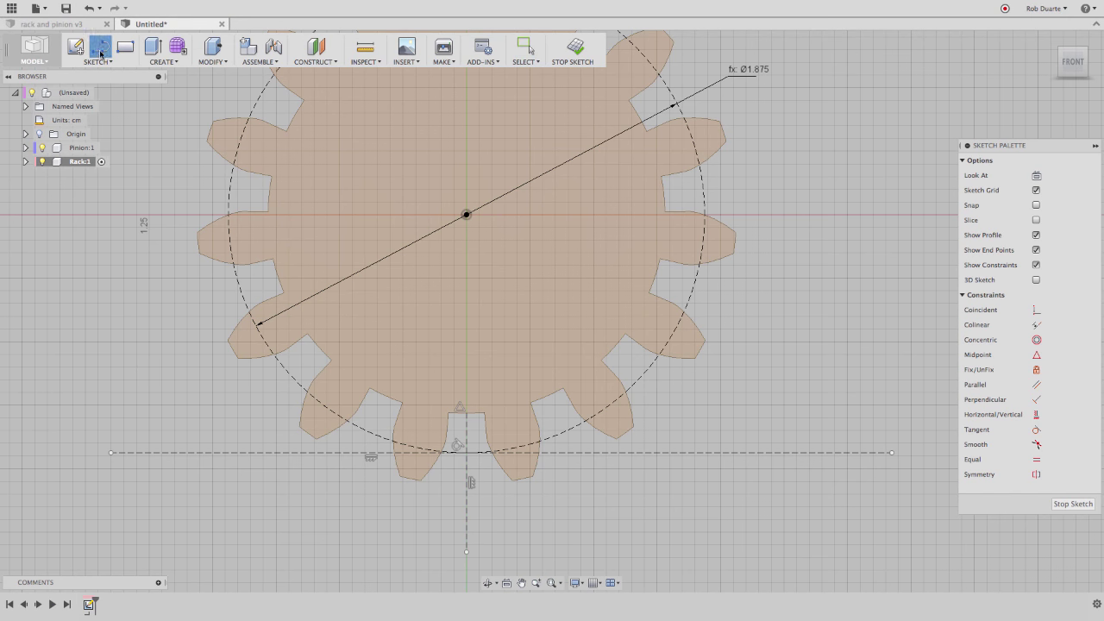
pyautogui.click(467, 453)
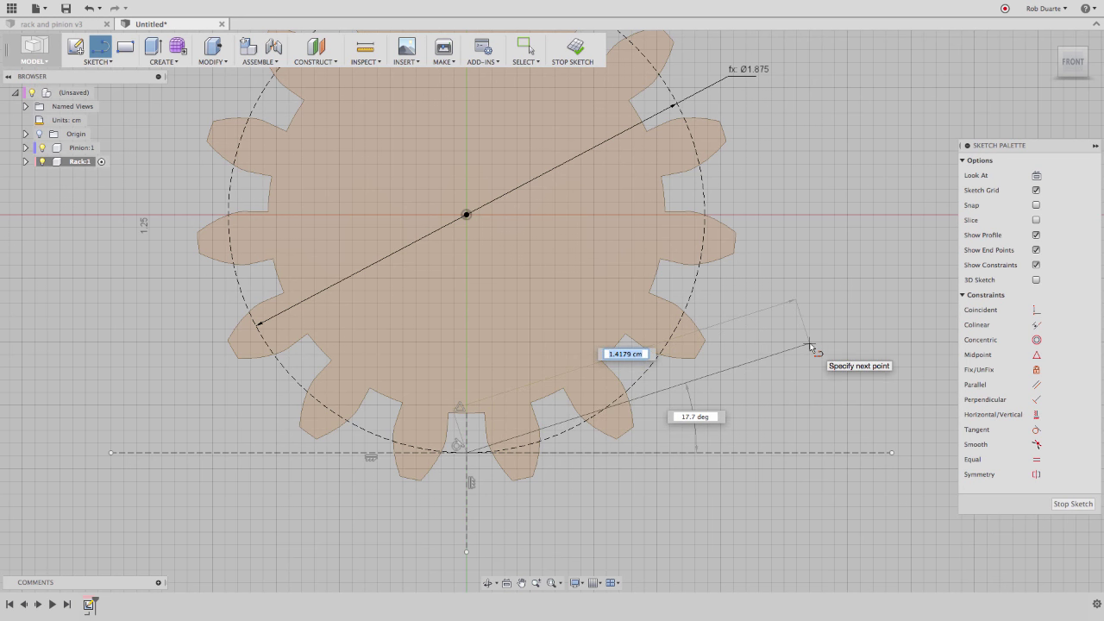
pyautogui.press('Tab')
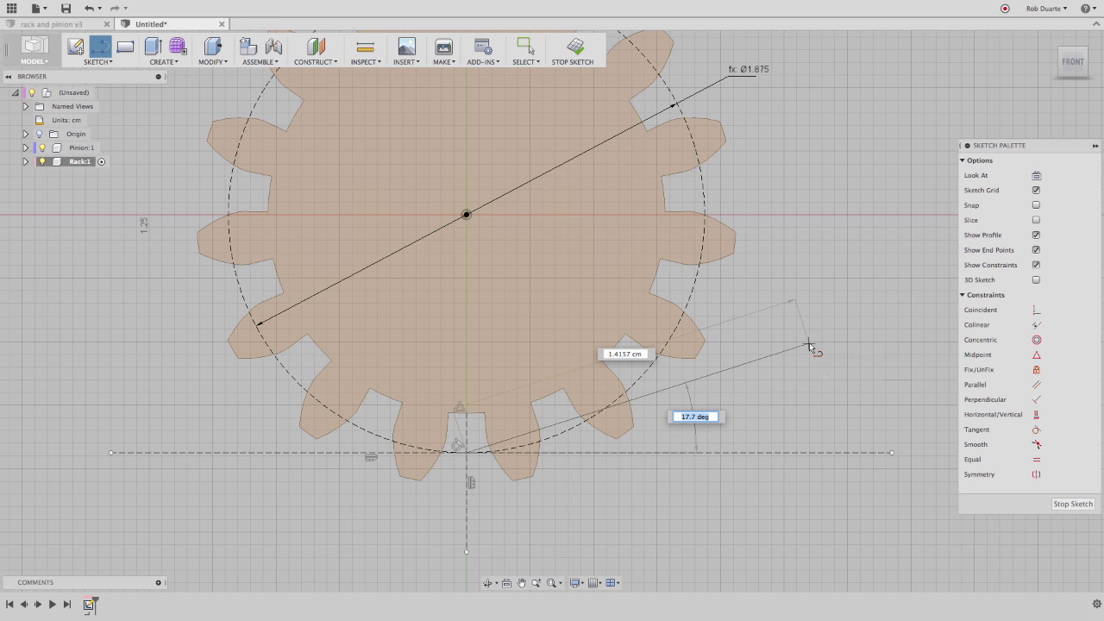
pyautogui.write('pressureangle')
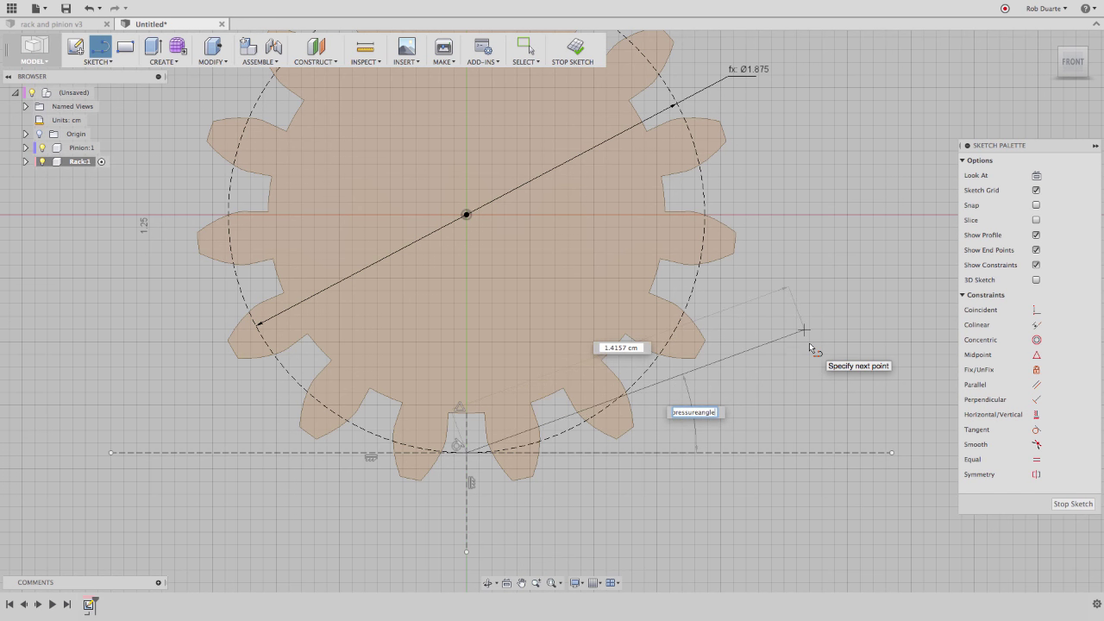
pyautogui.press('Return')
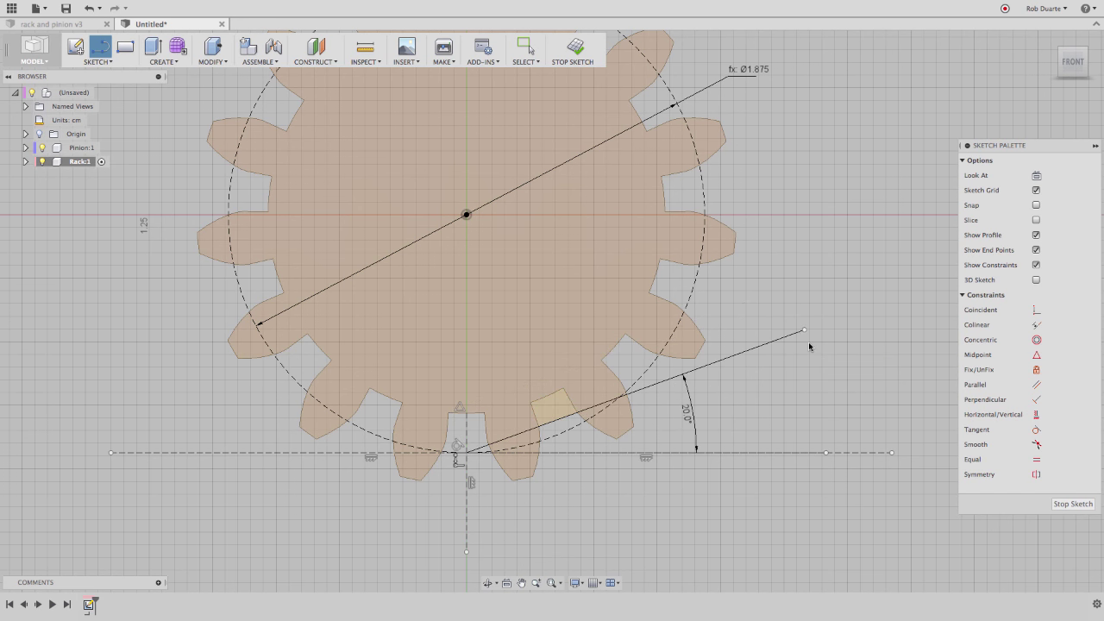
pyautogui.press('Escape')
pyautogui.click(723, 362)
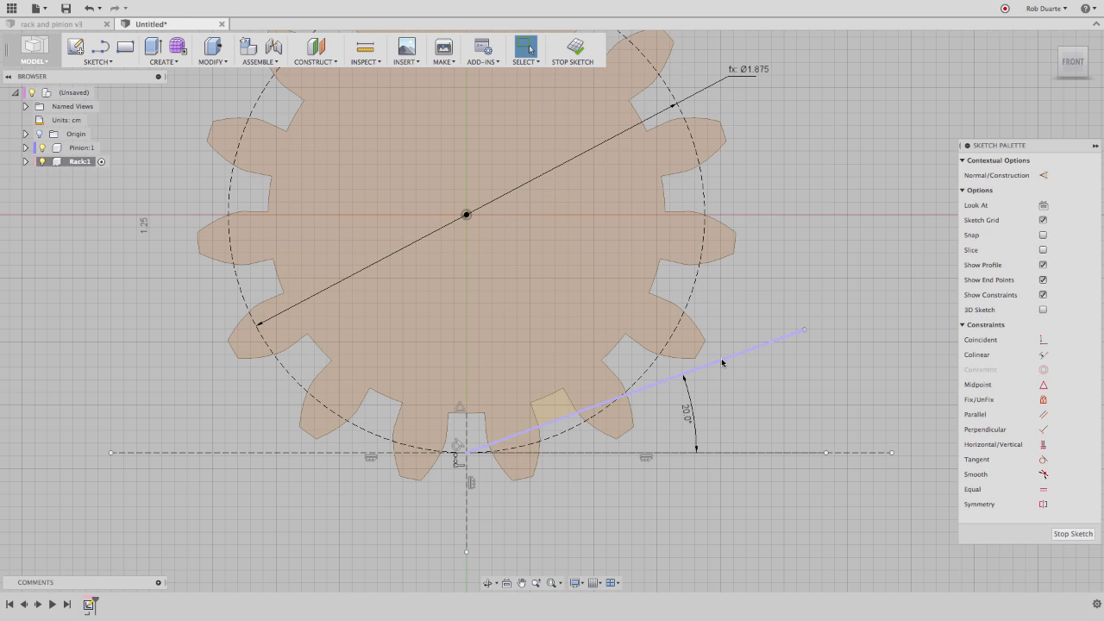
pyautogui.press('x')
pyautogui.press('Escape')
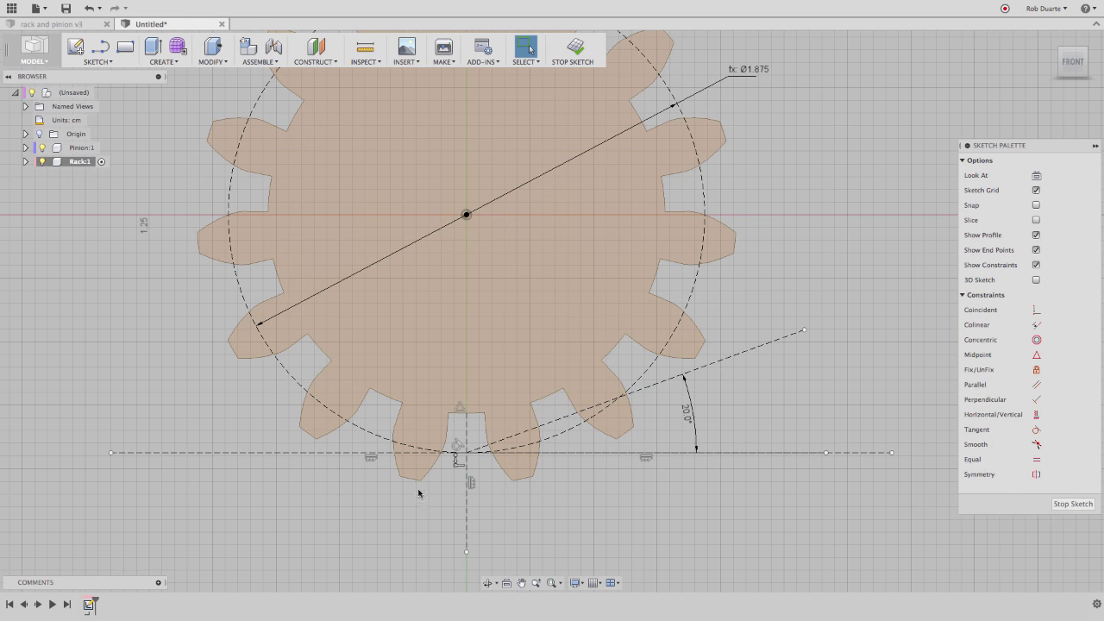
pyautogui.scroll(5, 446, 483)
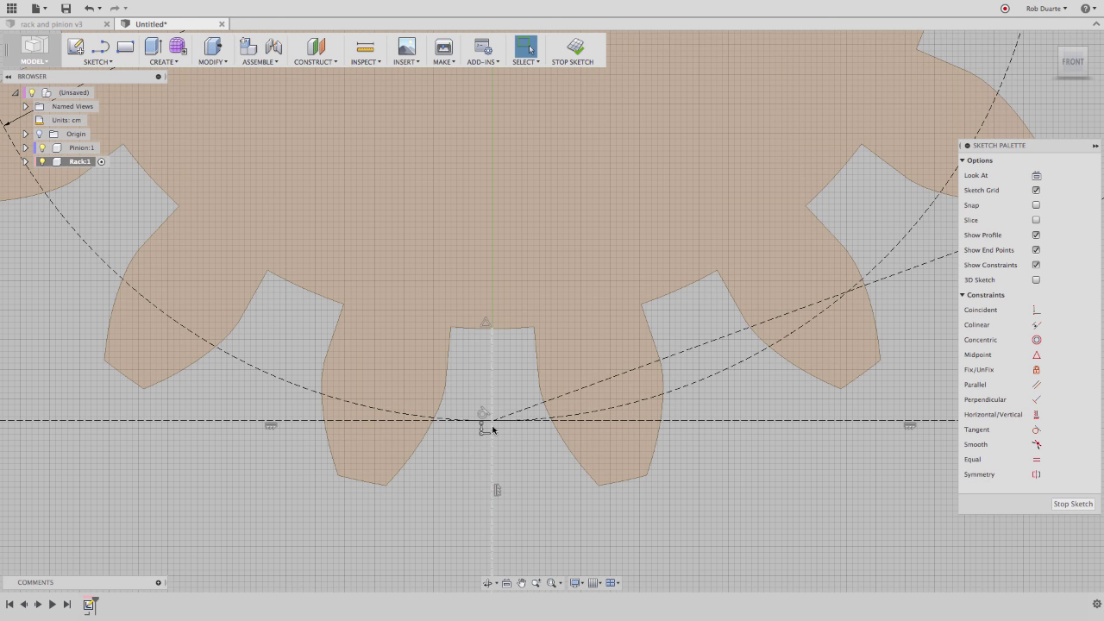
# In Change Parameters, remove the outercirclediam user parameter row
pyautogui.click(216, 60)
pyautogui.click(231, 305)
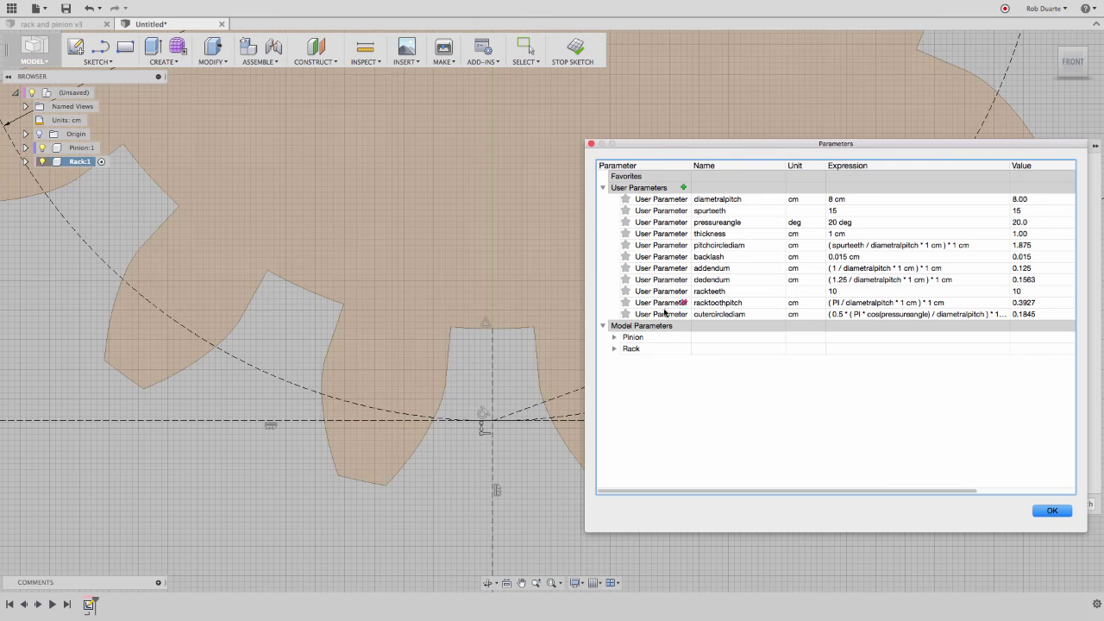
pyautogui.doubleClick(738, 316)
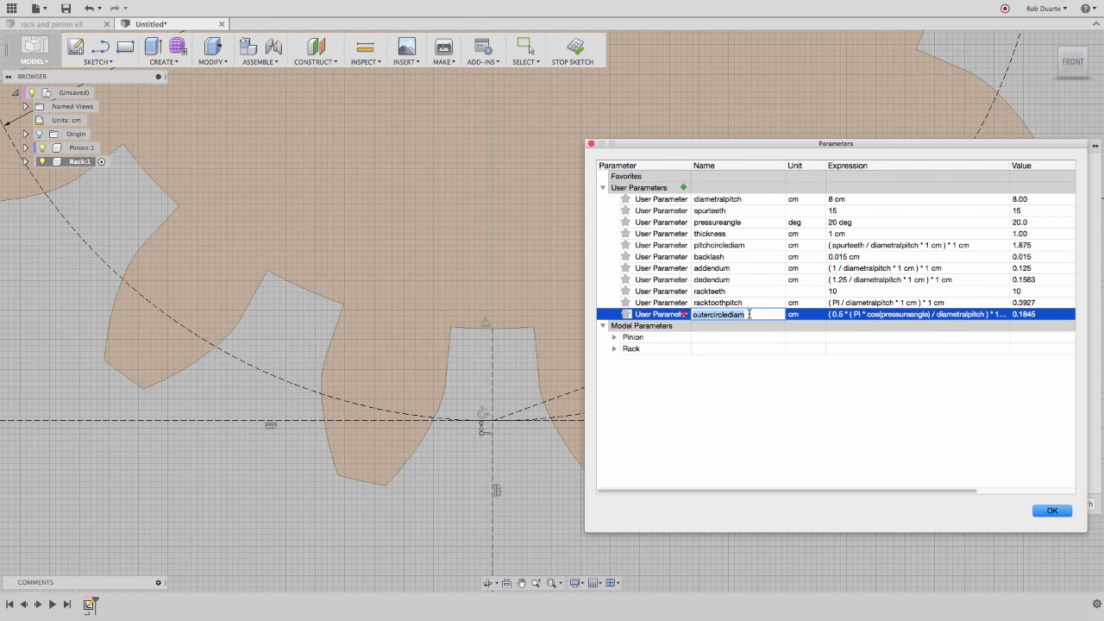
pyautogui.click(889, 327)
pyautogui.doubleClick(904, 315)
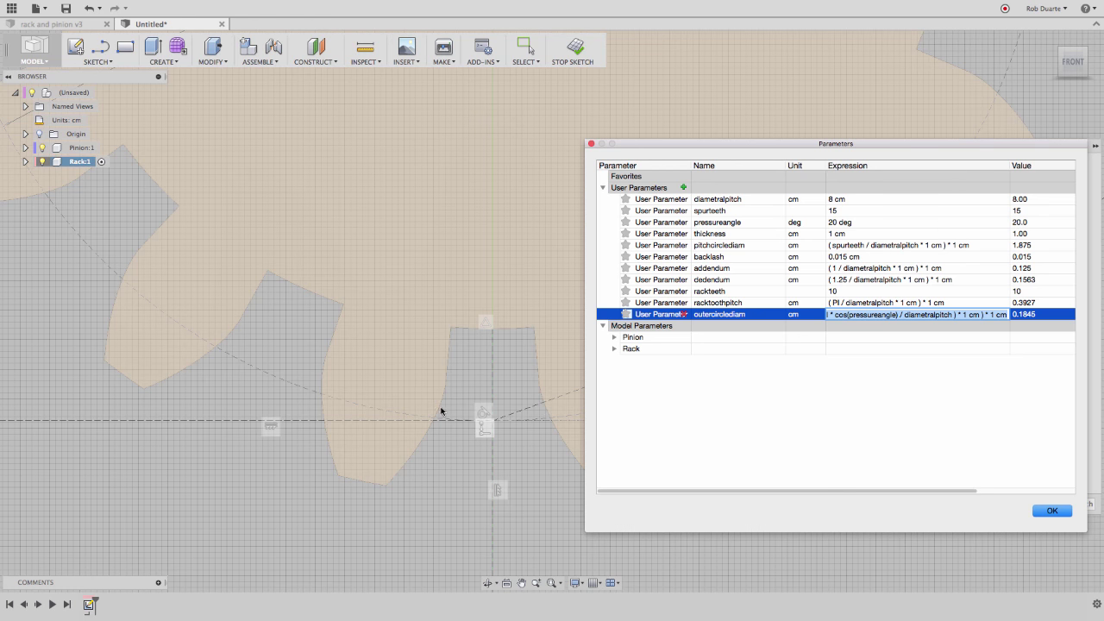
pyautogui.click(683, 314)
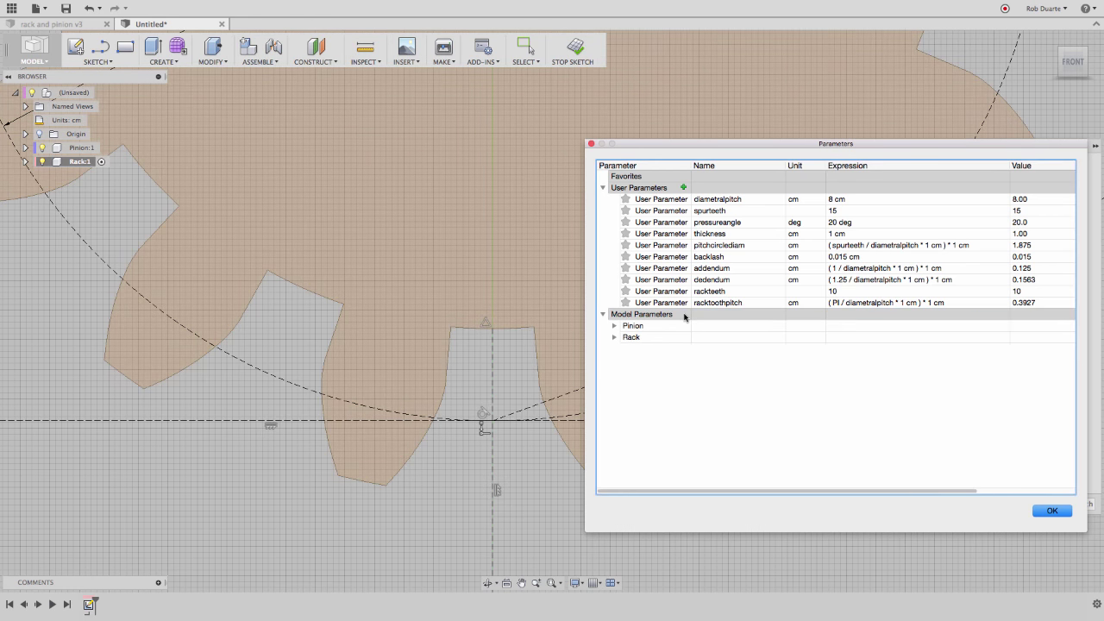
# Close the parameters dialog and project the gap's root line, right edge and curved flank
pyautogui.click(1052, 509)
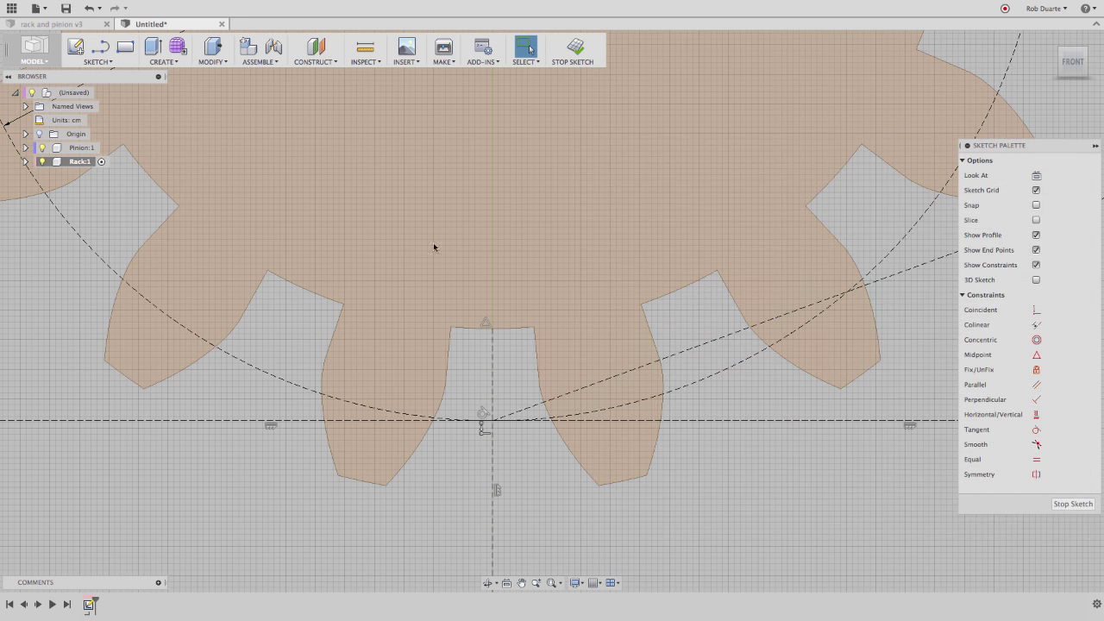
pyautogui.click(519, 331)
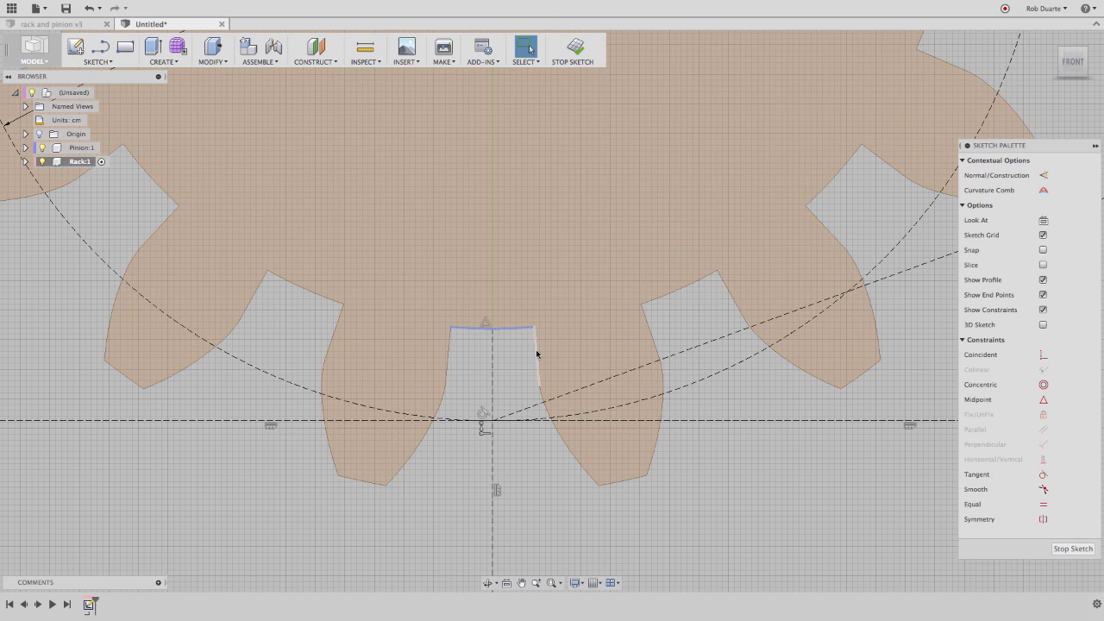
pyautogui.click(523, 350)
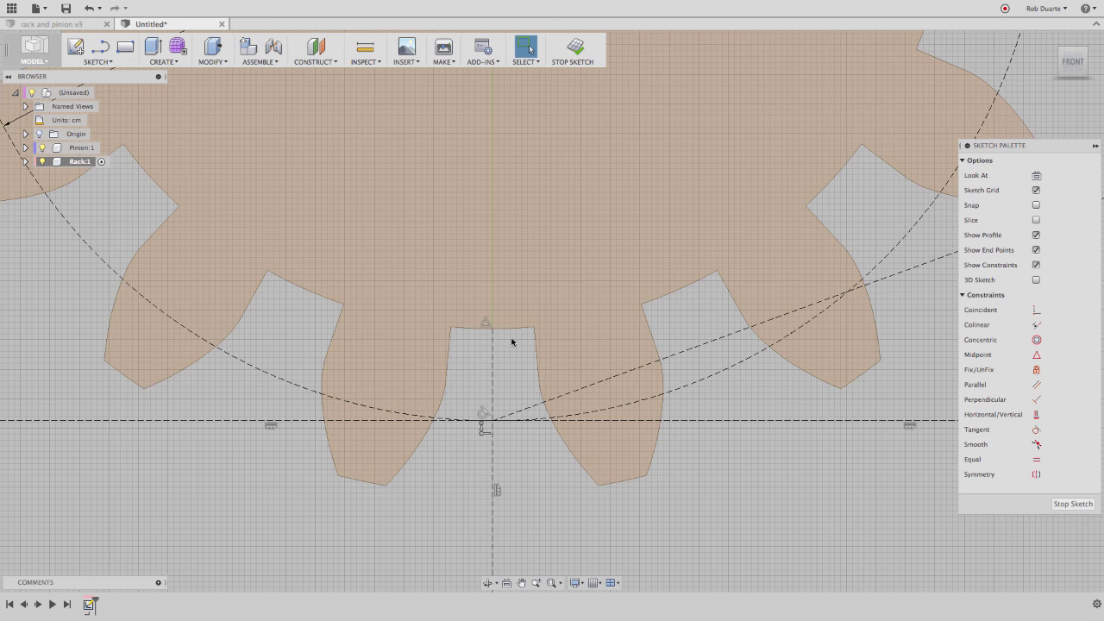
pyautogui.press('p')
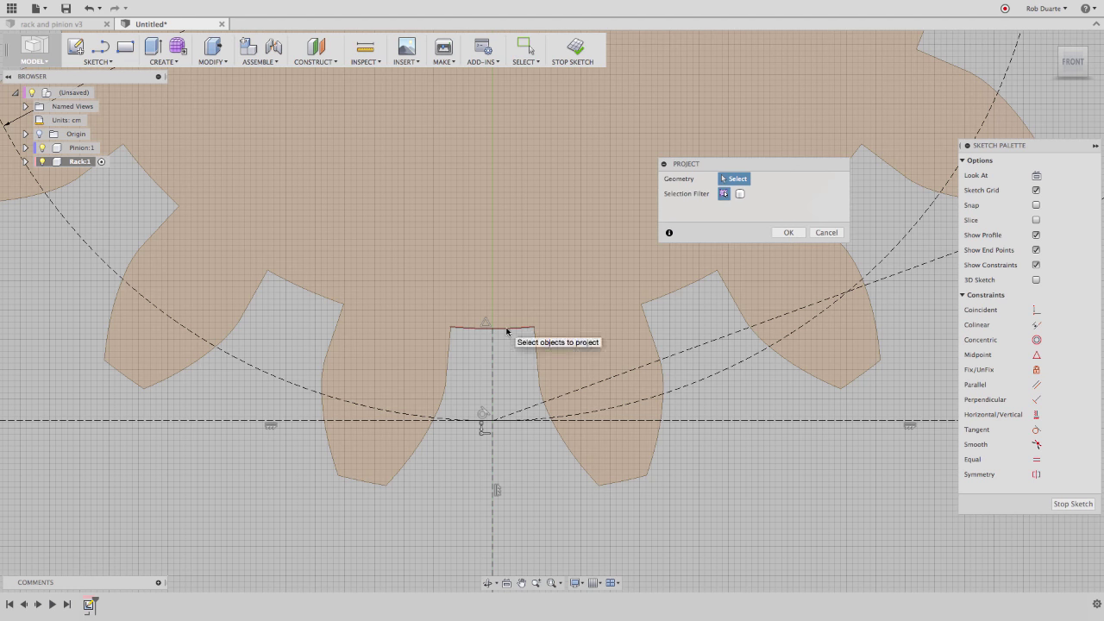
pyautogui.click(522, 329)
pyautogui.click(536, 356)
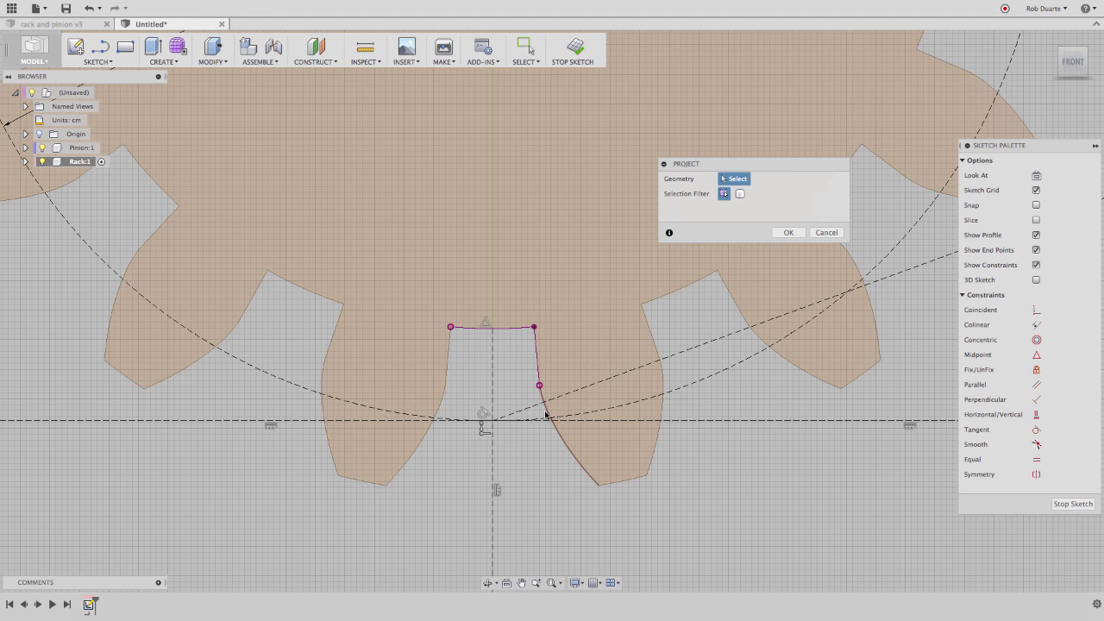
pyautogui.click(547, 415)
pyautogui.click(786, 233)
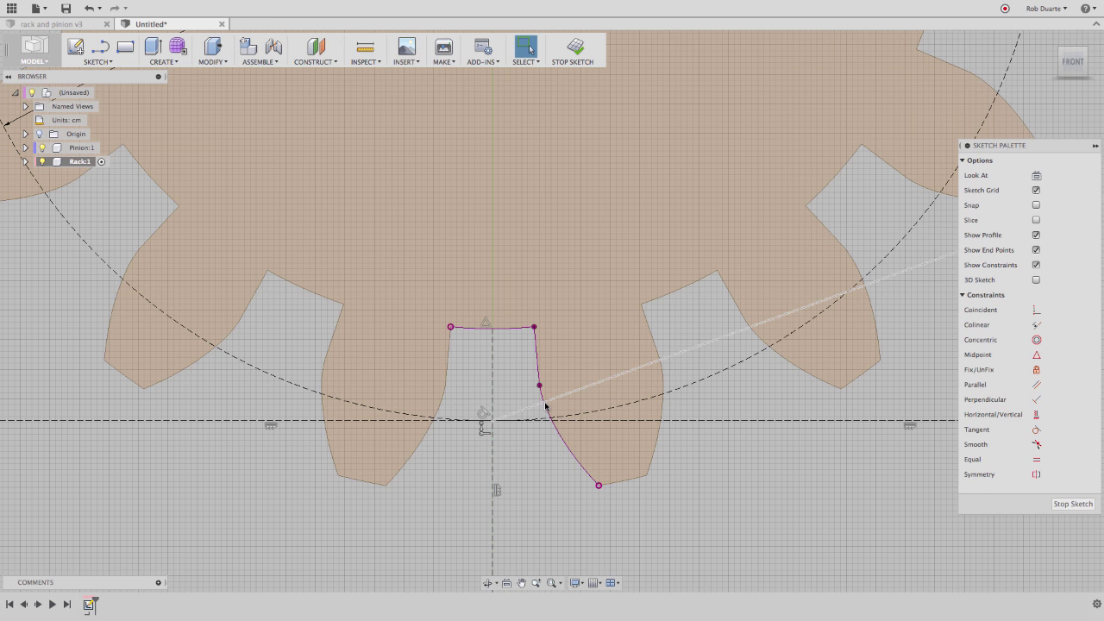
# Draw a center-diameter circle on the sketch origin, sized out to the curved tooth flank
pyautogui.click(98, 62)
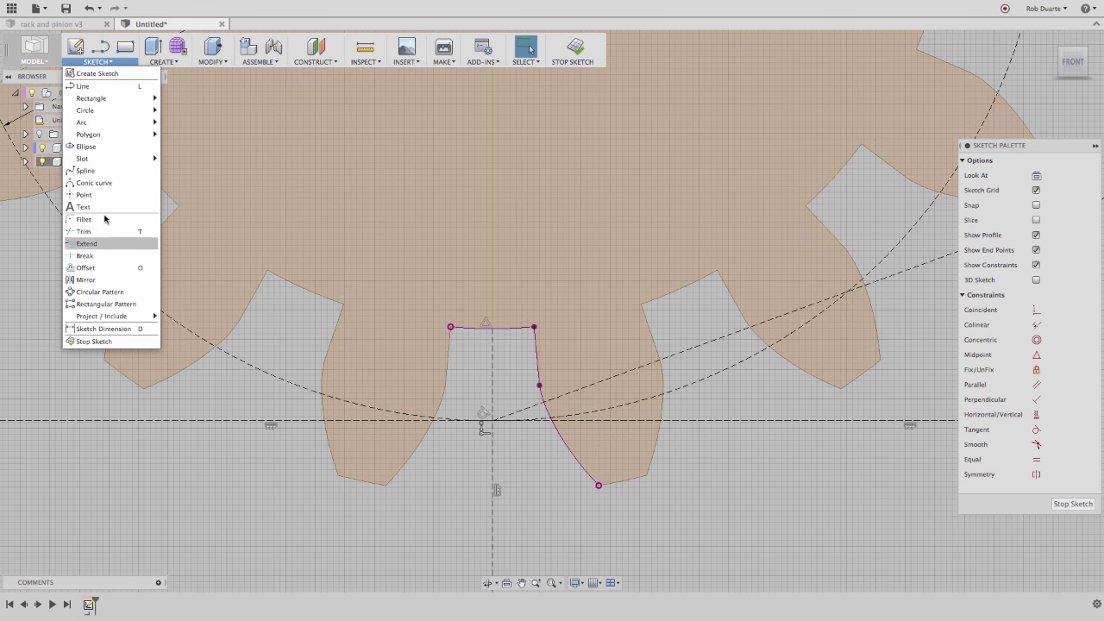
pyautogui.moveTo(102, 135)
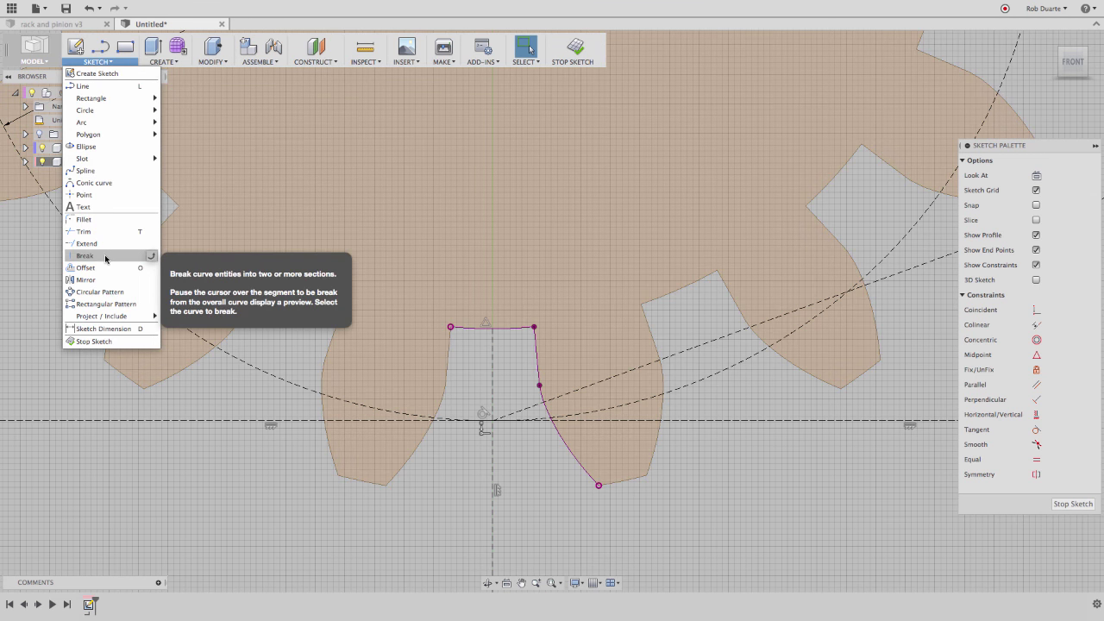
pyautogui.click(113, 184)
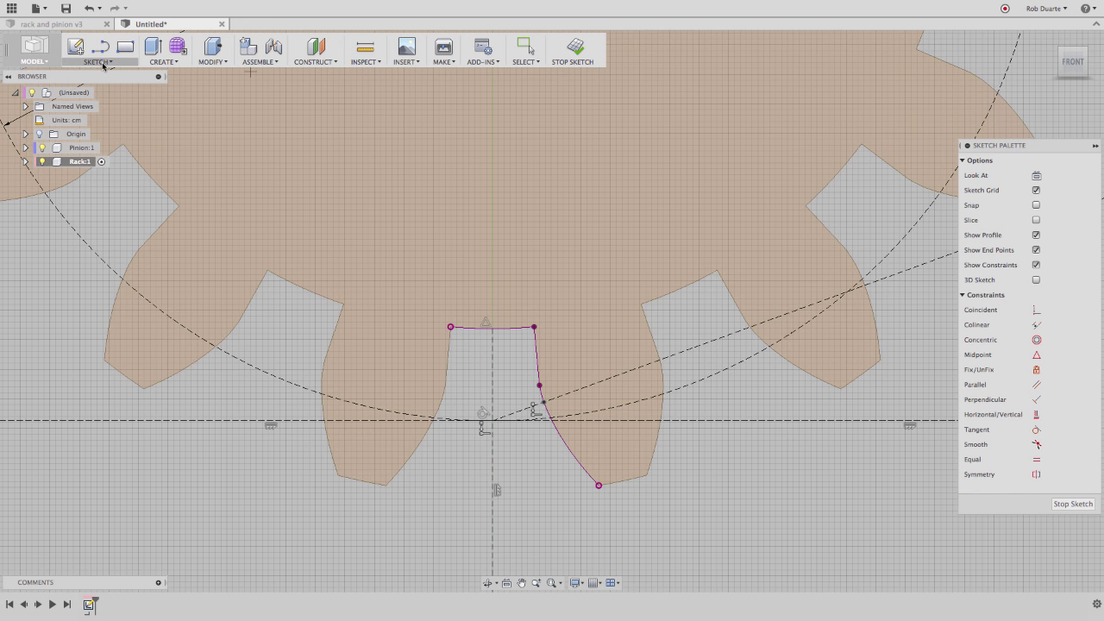
pyautogui.press('c')
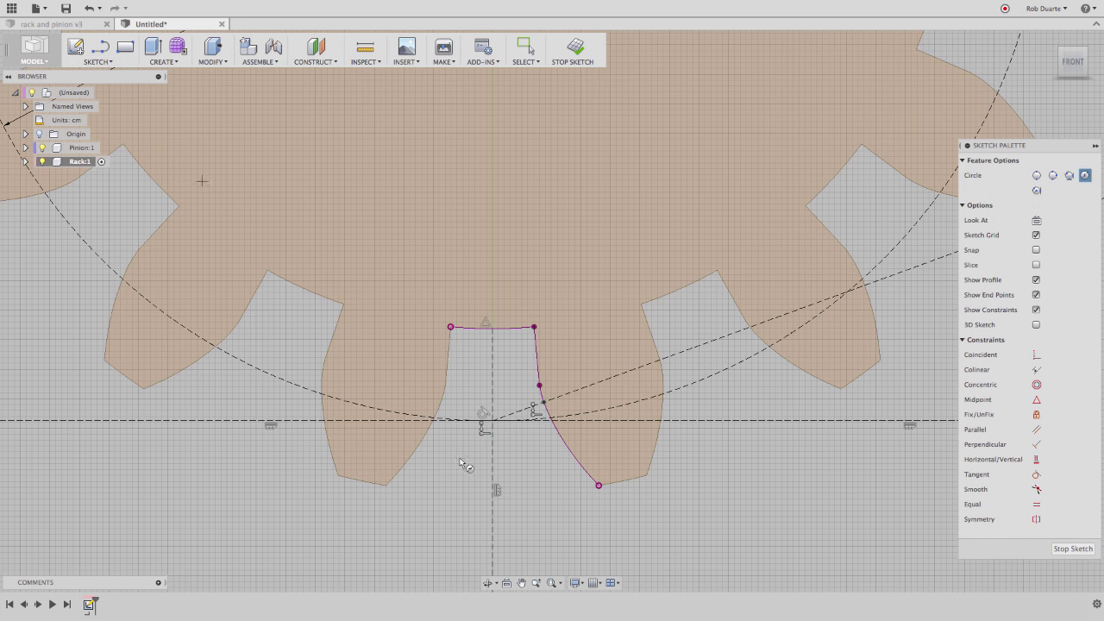
pyautogui.click(493, 422)
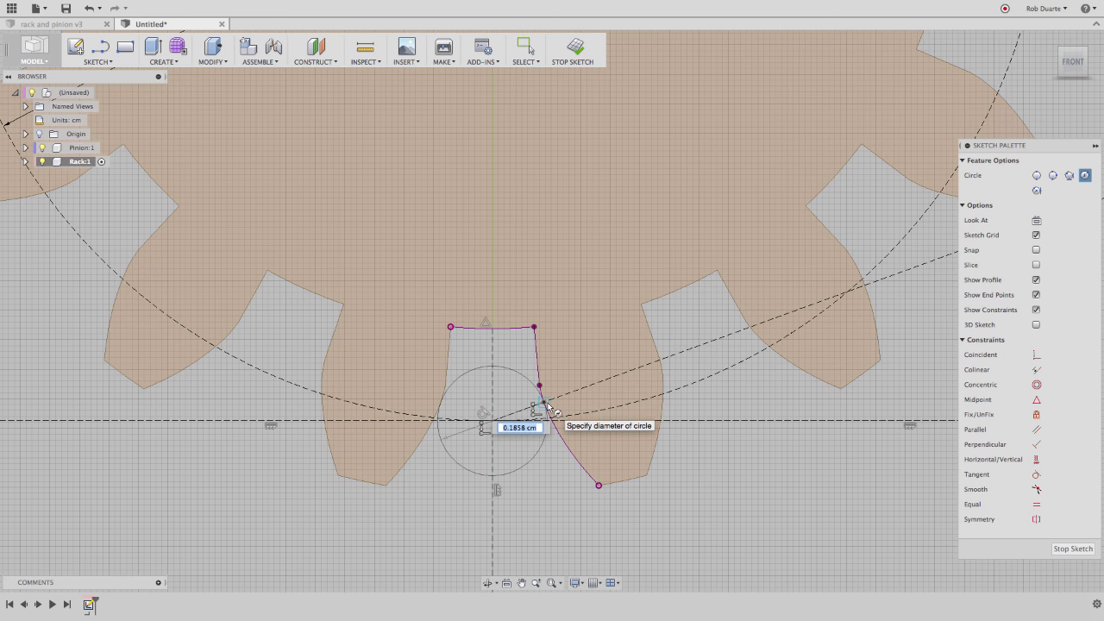
pyautogui.click(547, 408)
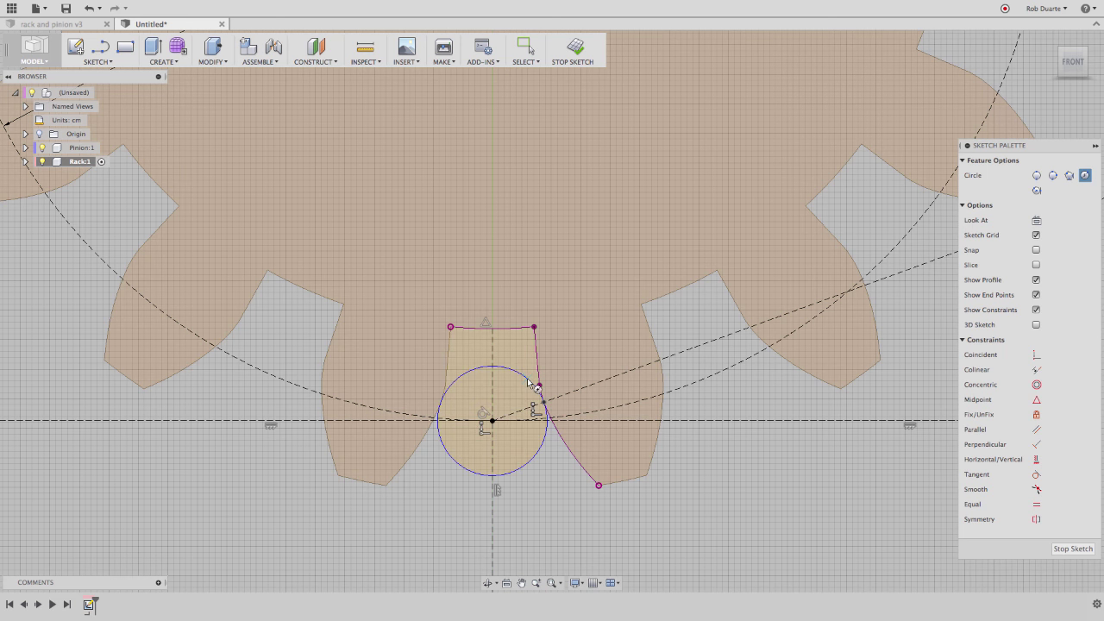
pyautogui.press('Escape')
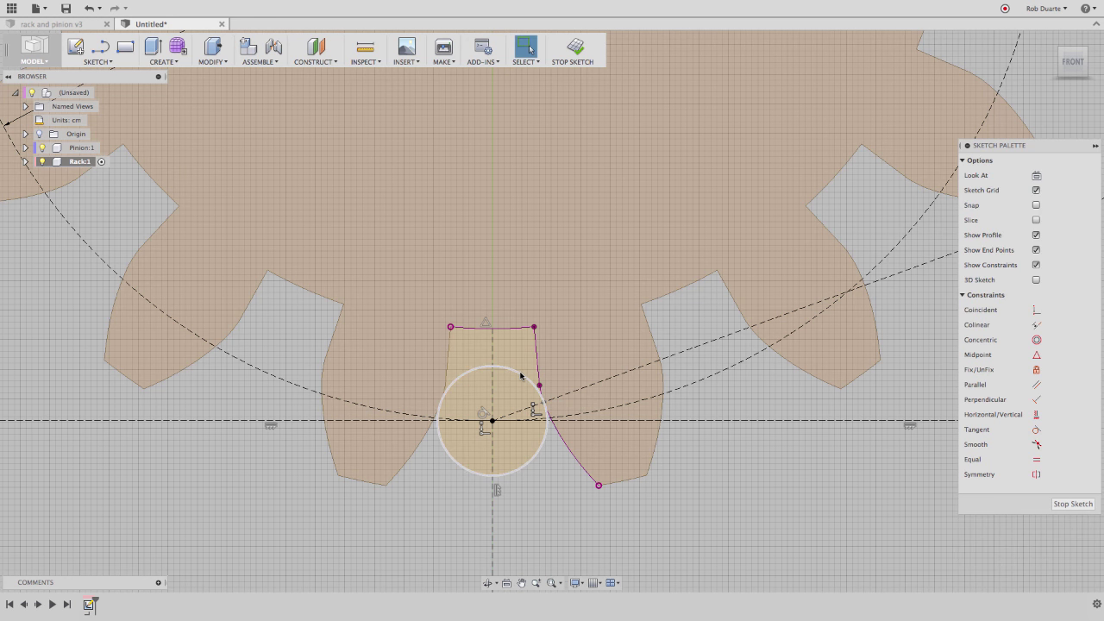
# Toggle the new circle to construction geometry
pyautogui.click(520, 375)
pyautogui.press('Escape')
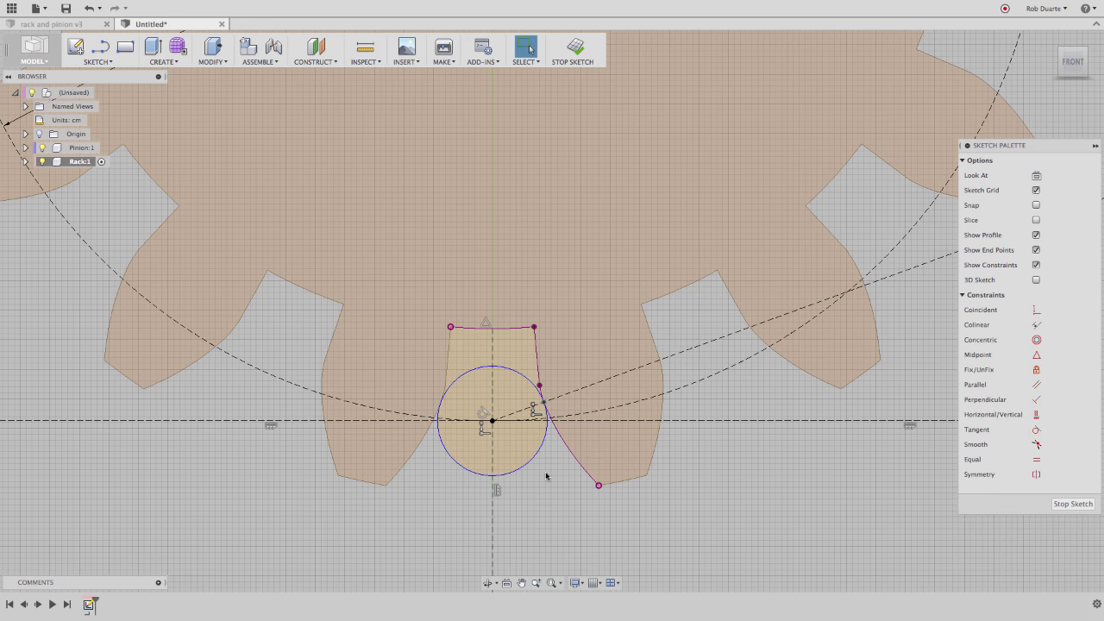
pyautogui.click(506, 373)
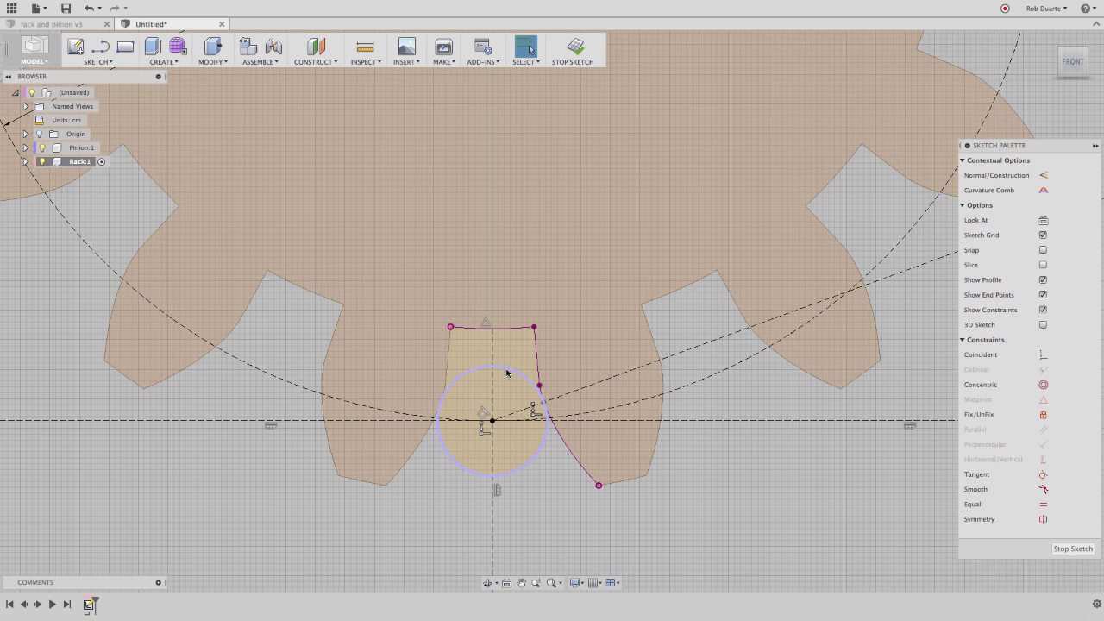
pyautogui.press('x')
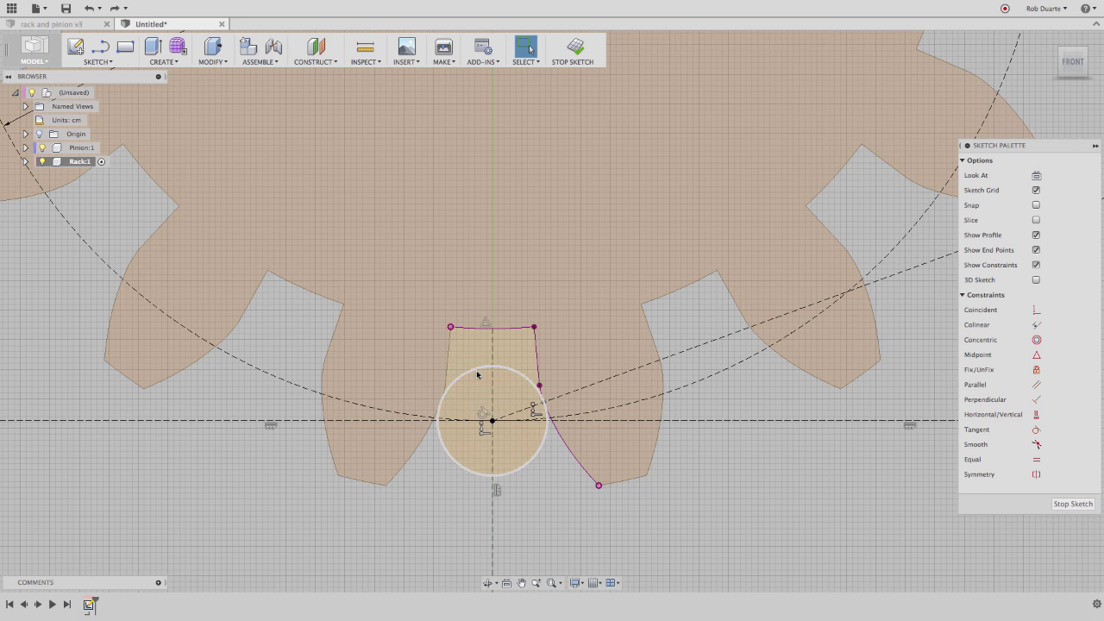
# Offset the circle by -backlash (0.015 cm)
pyautogui.click(107, 62)
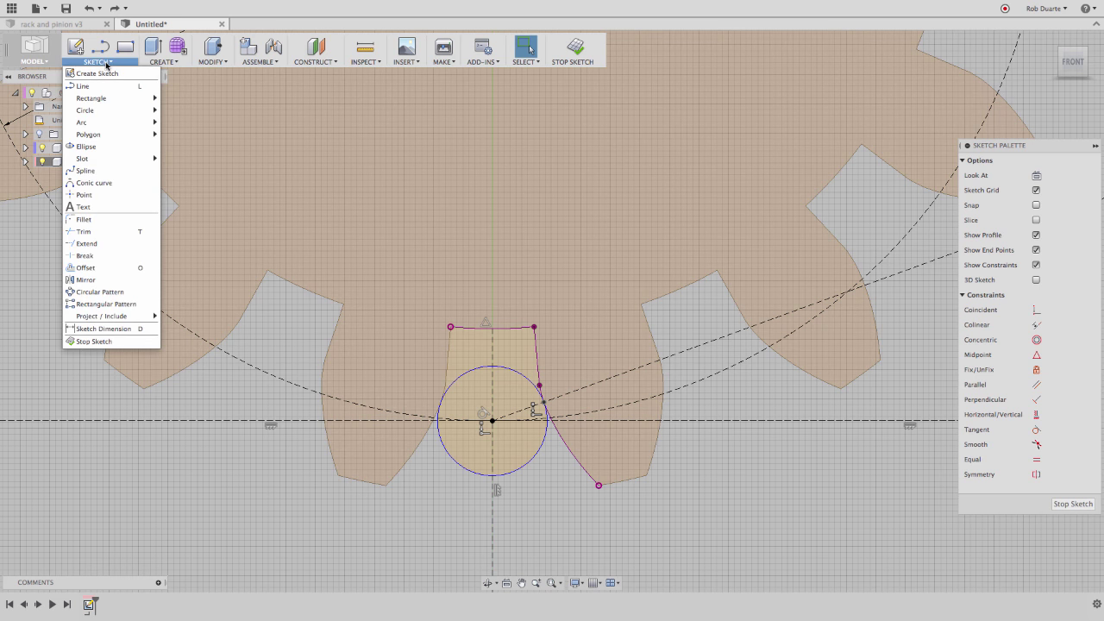
pyautogui.click(116, 267)
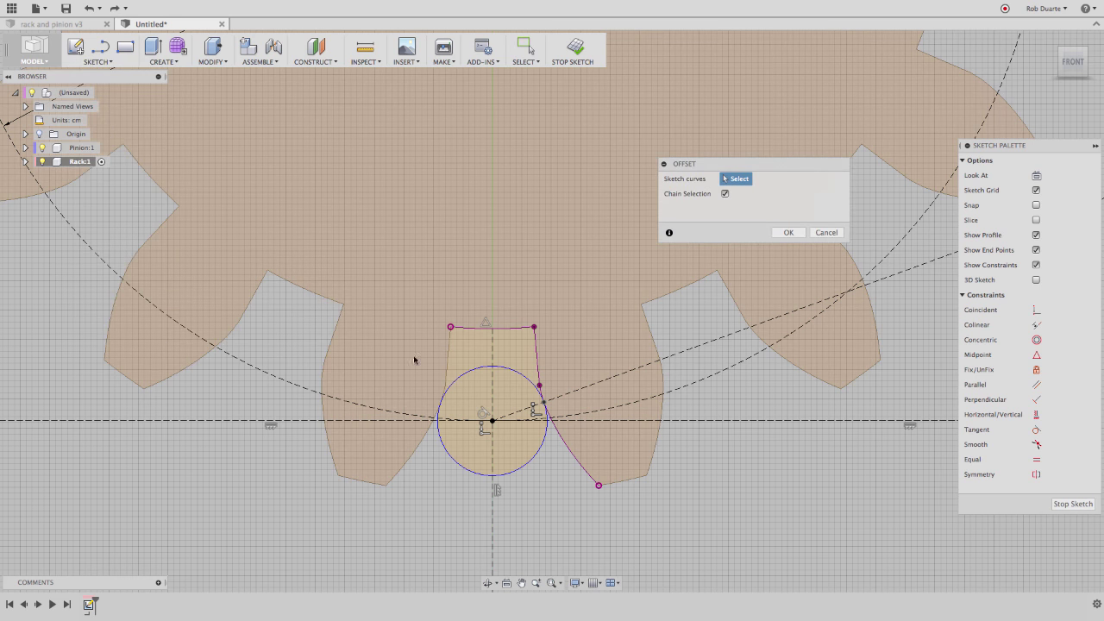
pyautogui.click(464, 374)
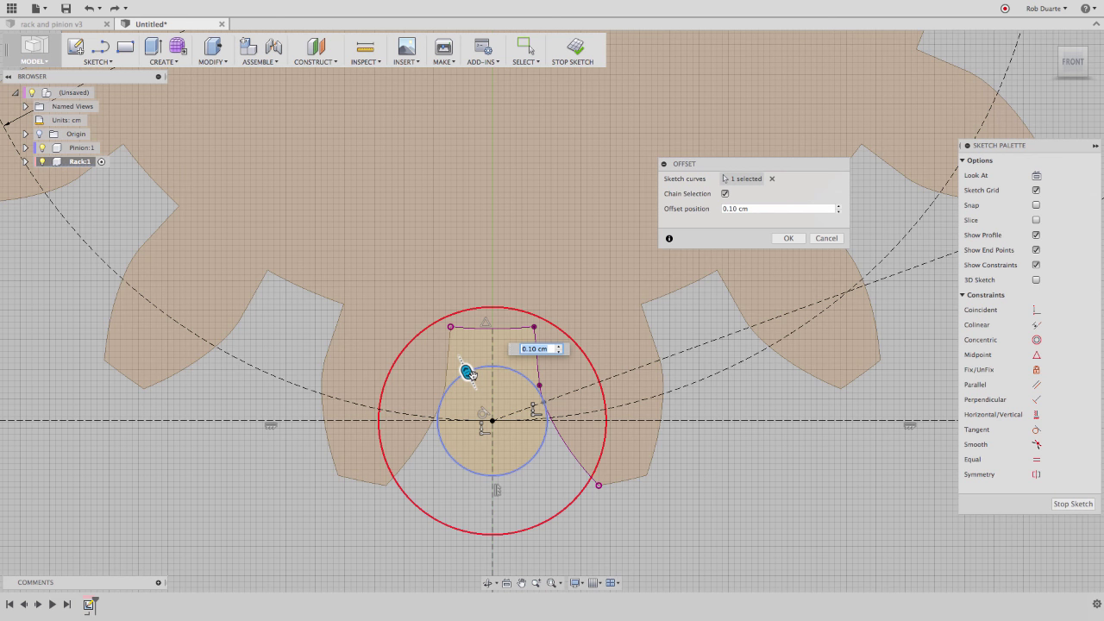
pyautogui.write('-back')
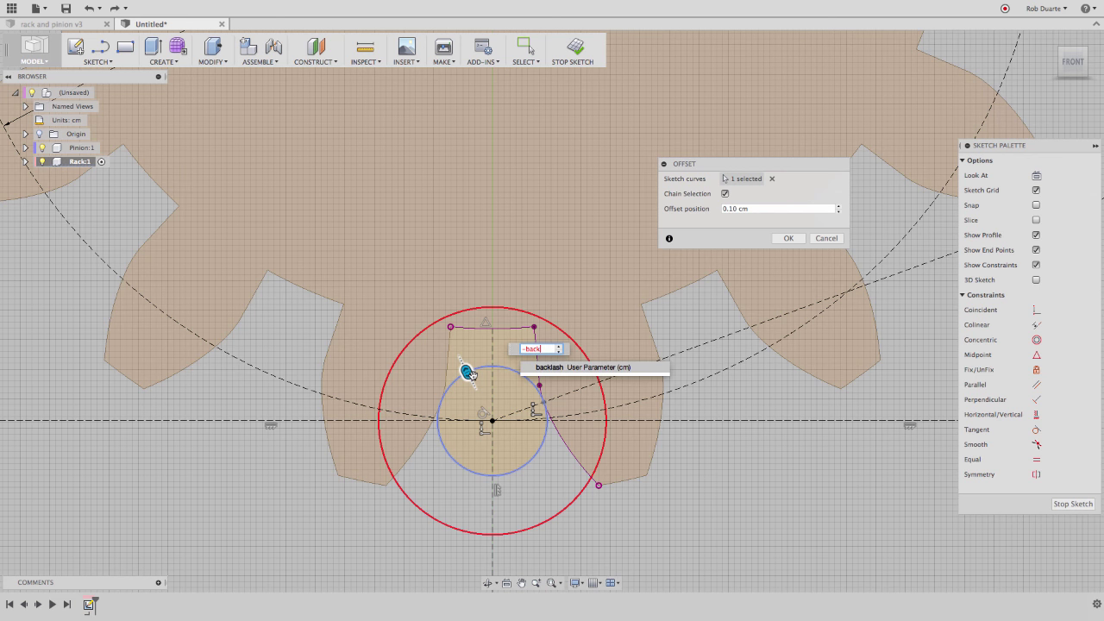
pyautogui.press('Return')
pyautogui.press('Return')
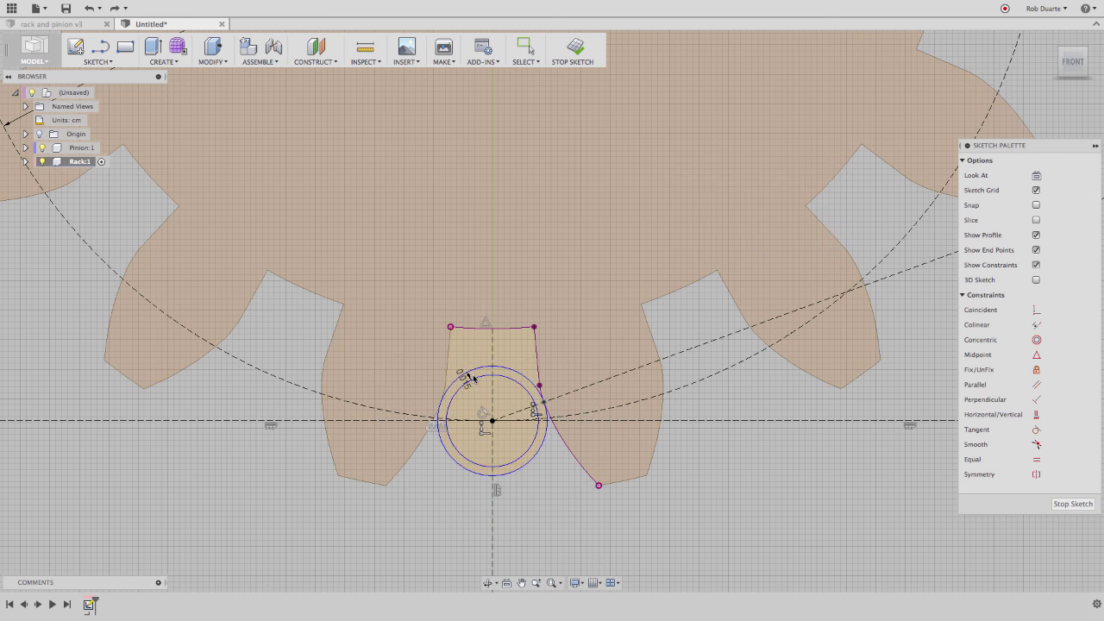
# Make both the outer and inner circles dashed construction geometry
pyautogui.click(532, 383)
pyautogui.press('x')
pyautogui.press('Escape')
pyautogui.click(524, 392)
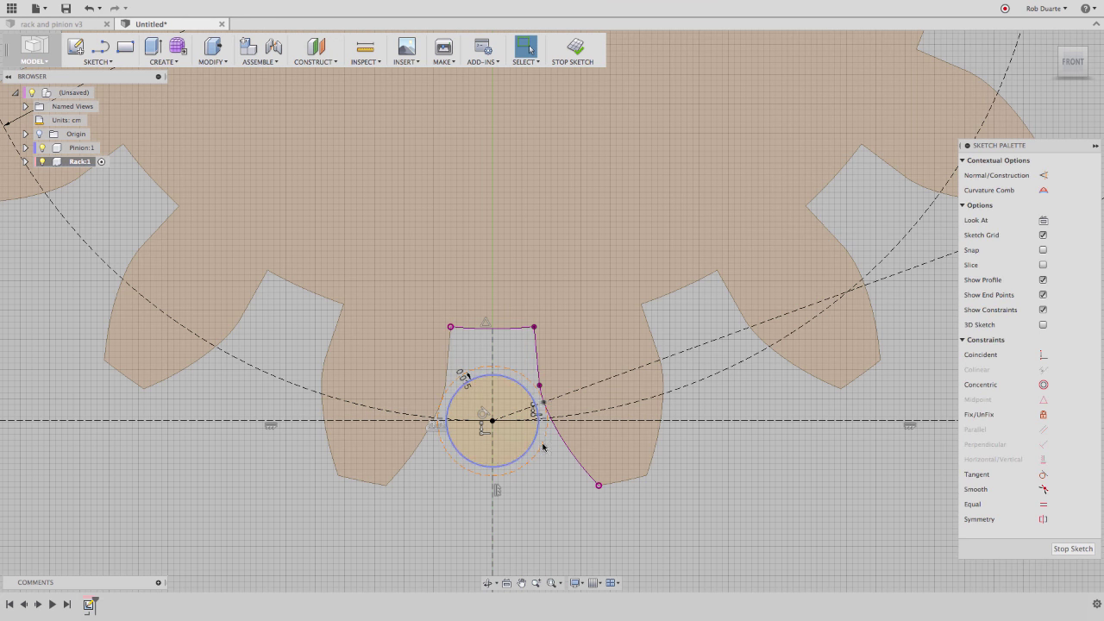
pyautogui.press('x')
pyautogui.press('Escape')
# Offset the horizontal rack line downward by the dedendum parameter (0.1563 cm)
pyautogui.scroll(2, 519, 532)
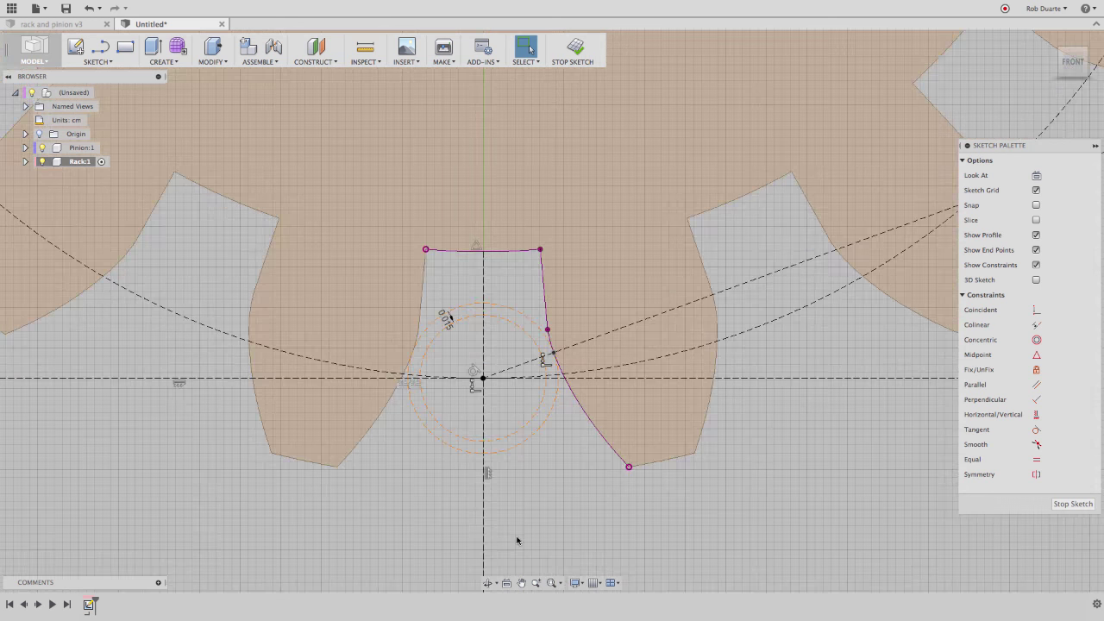
pyautogui.scroll(-3, 538, 518)
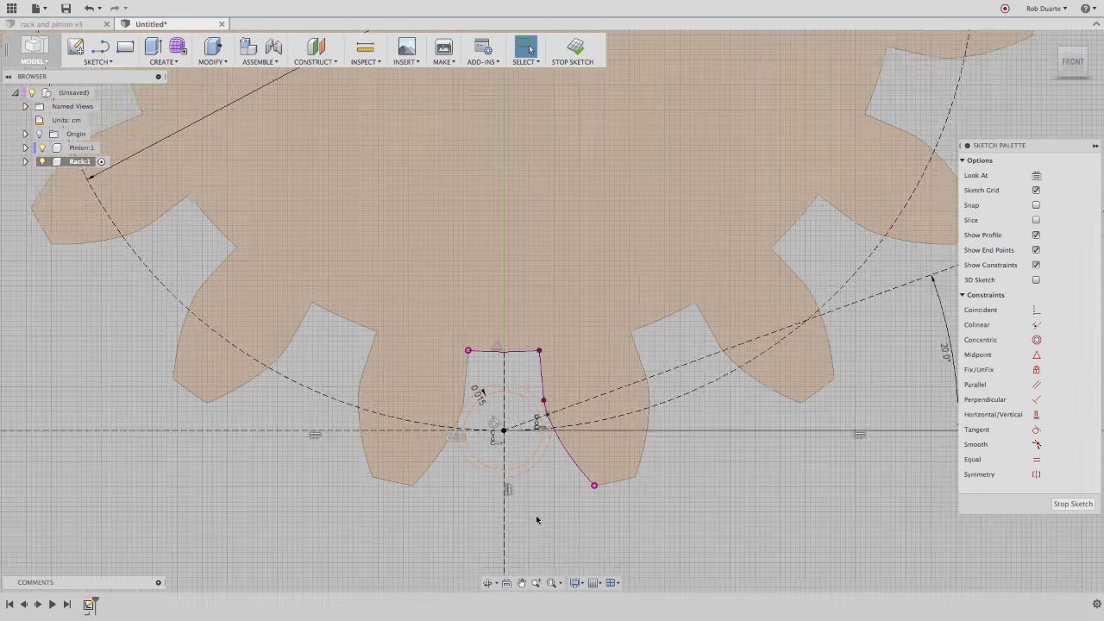
pyautogui.moveTo(375, 480); pyautogui.dragTo(408, 411, button='middle')
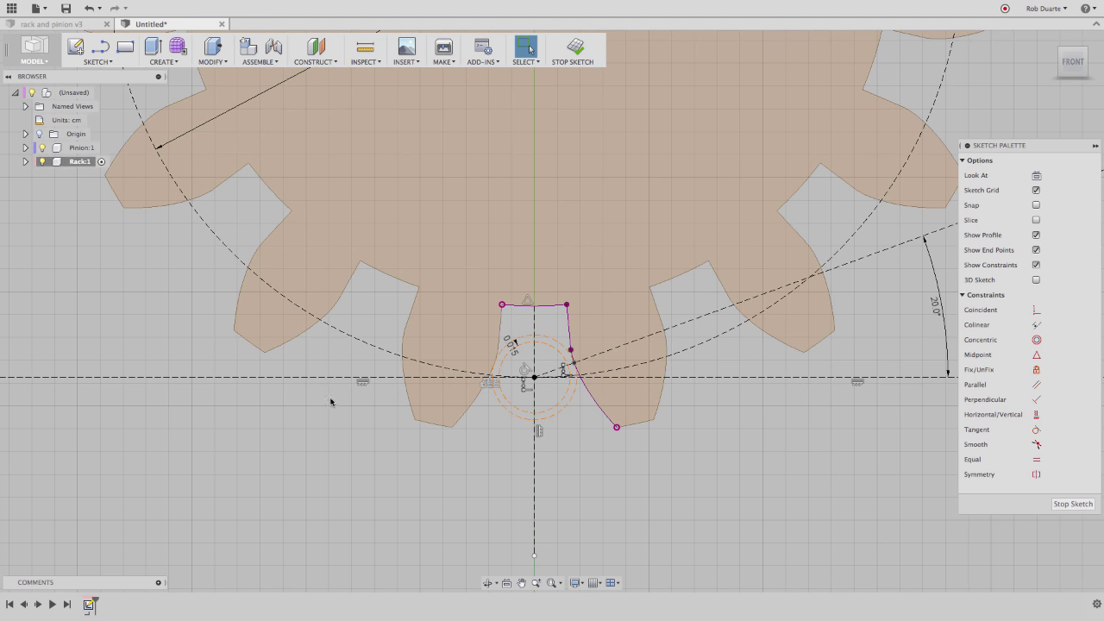
pyautogui.click(309, 381)
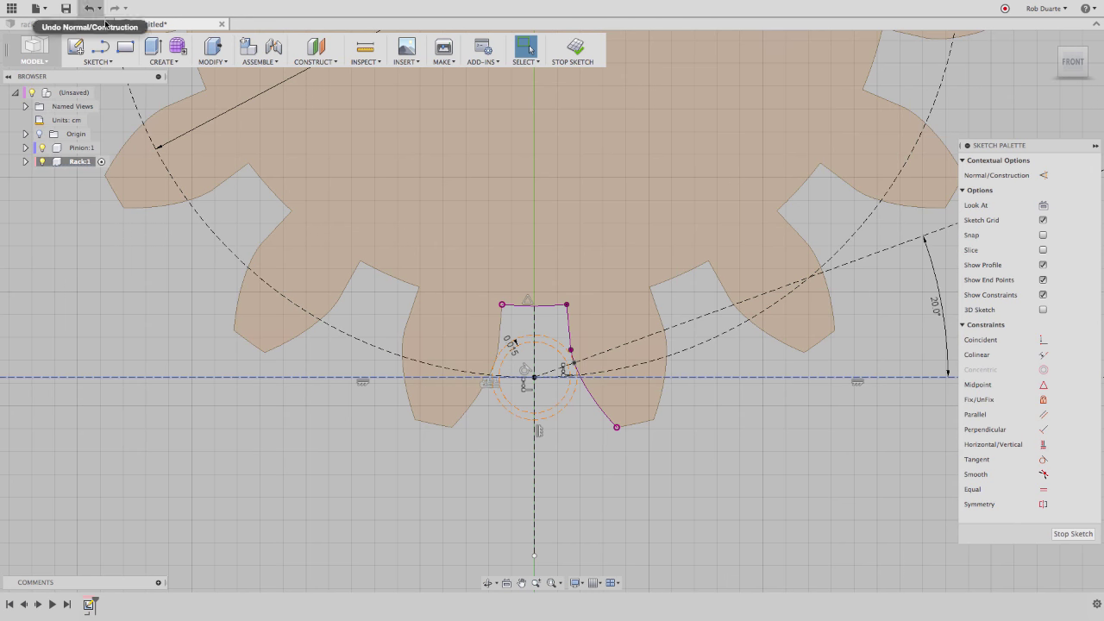
pyautogui.scroll(-3, 484, 517)
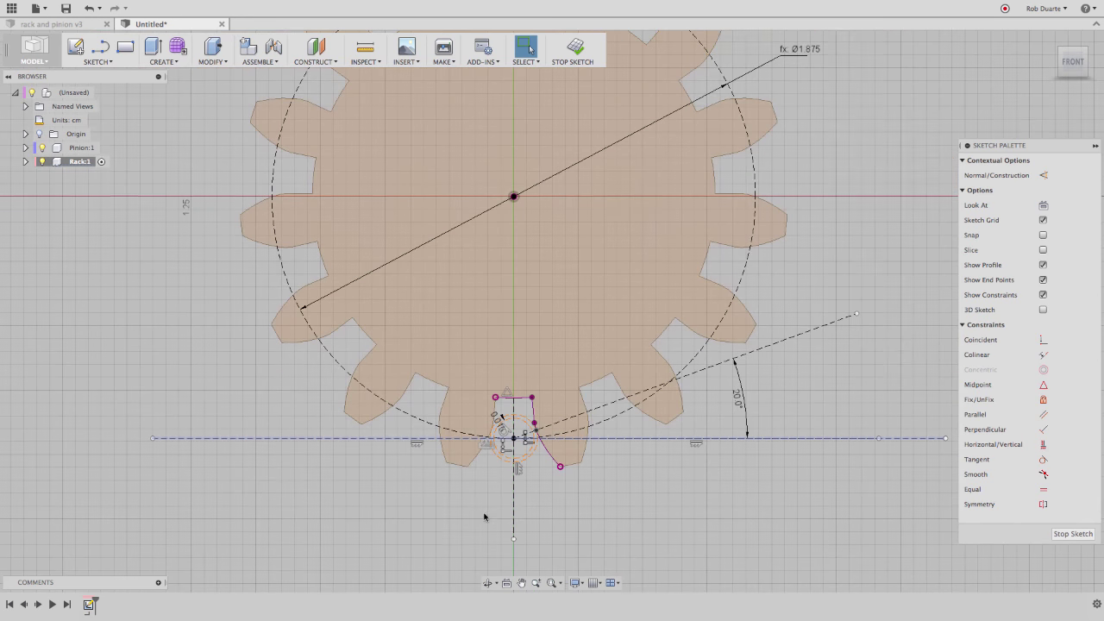
pyautogui.click(297, 446)
pyautogui.click(311, 439)
pyautogui.press('o')
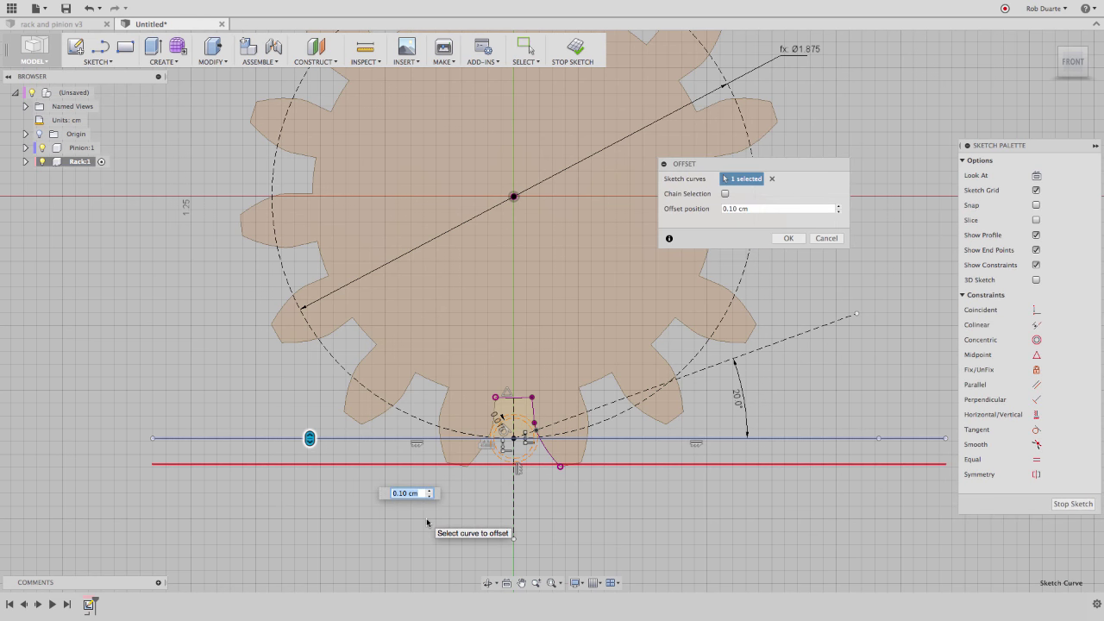
pyautogui.write('ded')
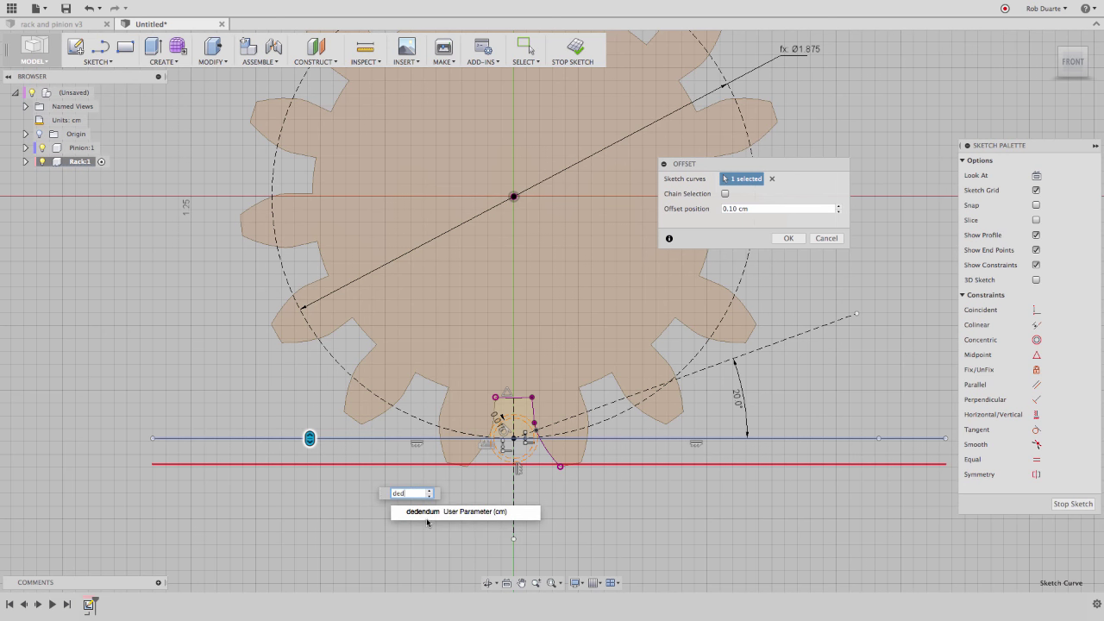
pyautogui.click(432, 512)
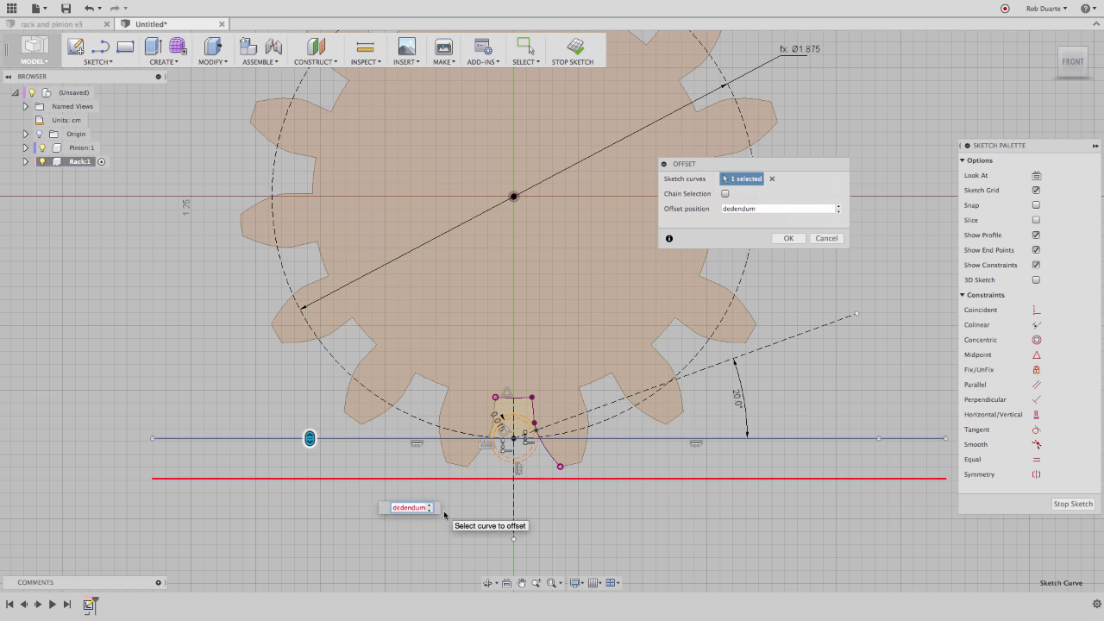
pyautogui.click(790, 238)
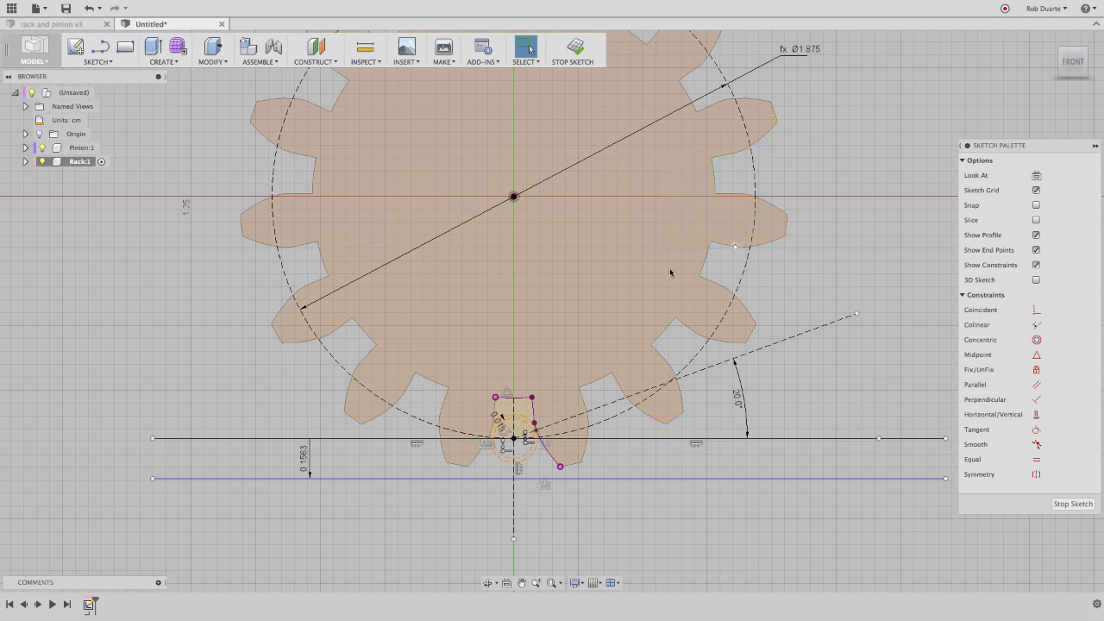
pyautogui.rightClick(341, 439)
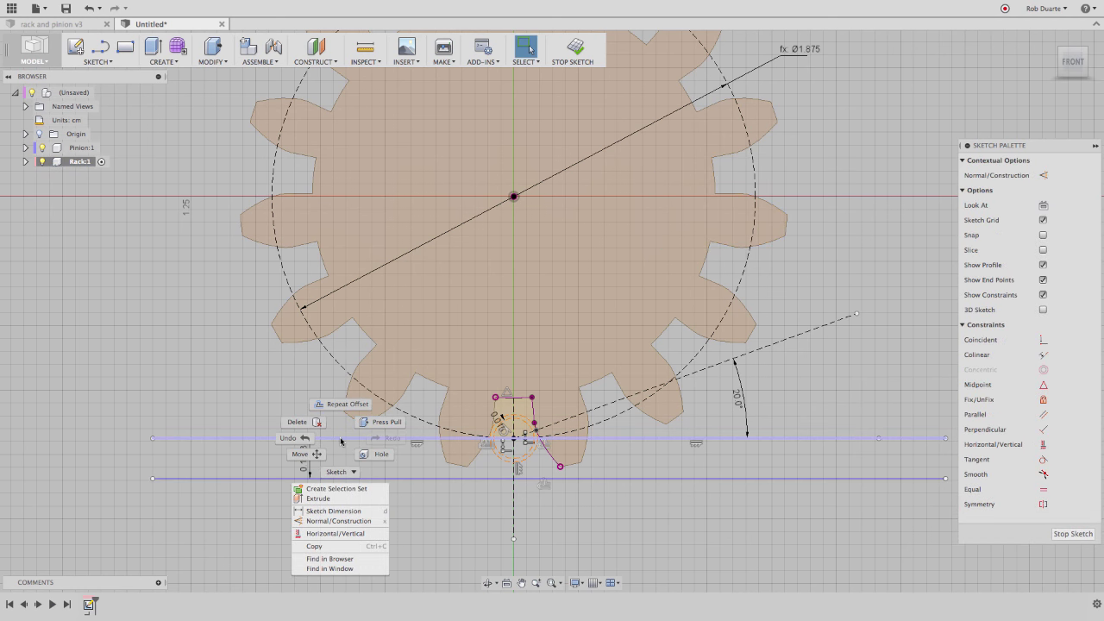
# Repeat the offset upward by -addendum, adding a line 0.125 cm above the rack line
pyautogui.click(342, 412)
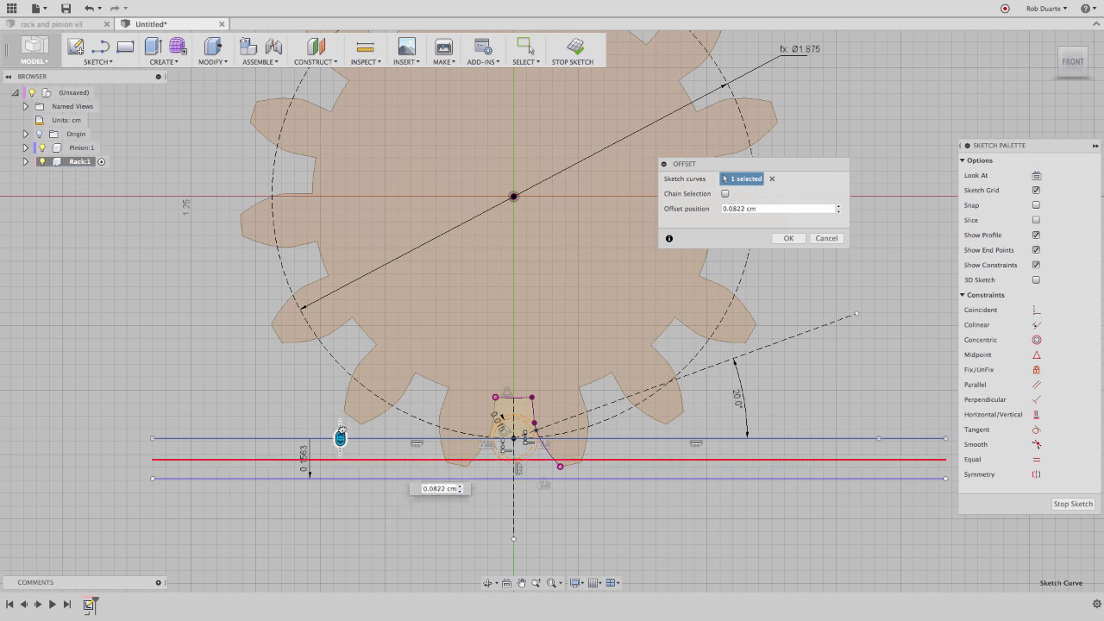
pyautogui.moveTo(340, 429); pyautogui.dragTo(348, 378)
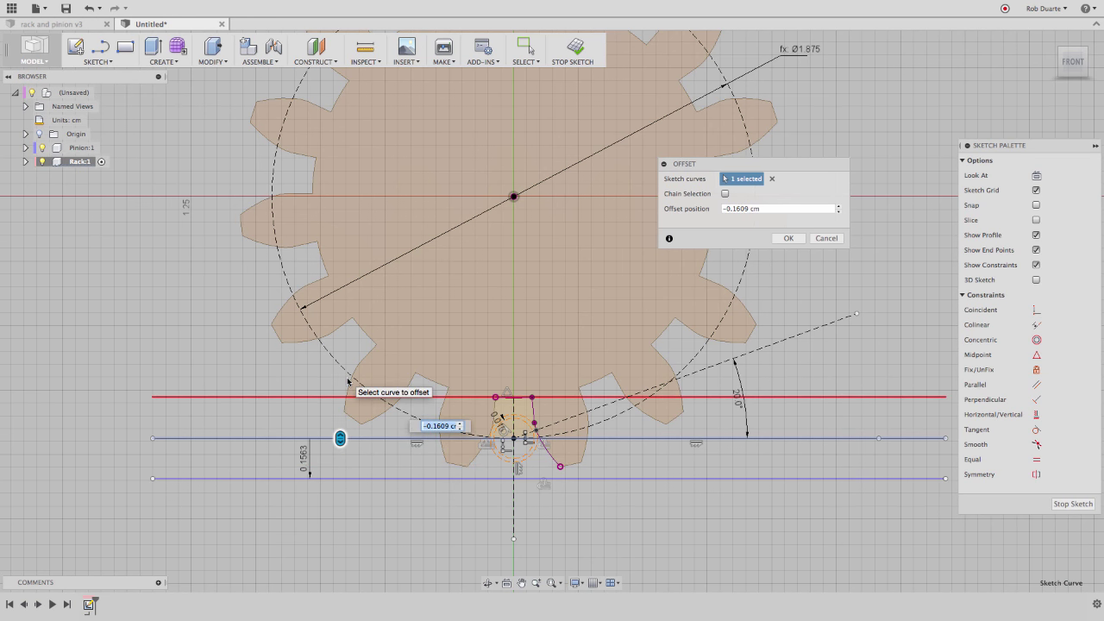
pyautogui.write('-ad')
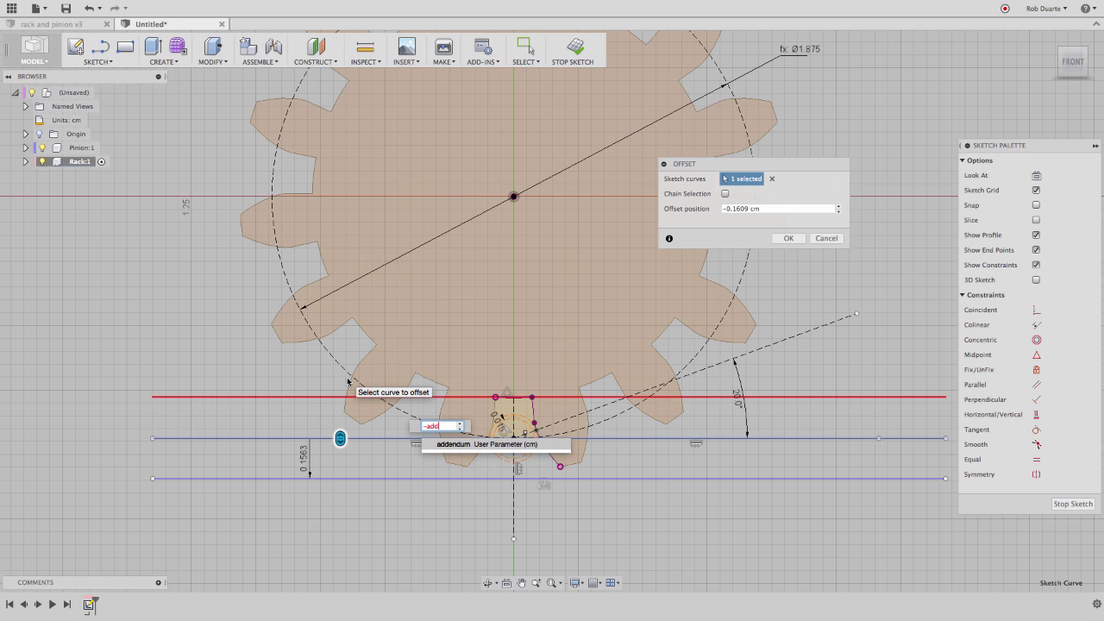
pyautogui.write('d')
pyautogui.press('Return')
pyautogui.press('Return')
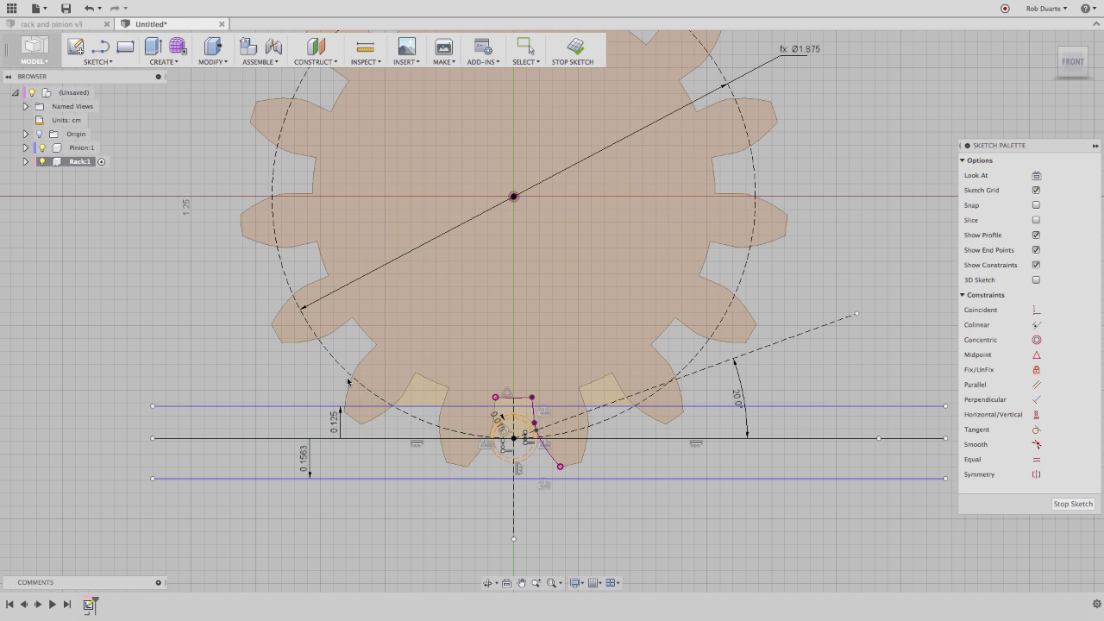
# Convert the top, middle and bottom horizontal lines to construction lines
pyautogui.click(273, 405)
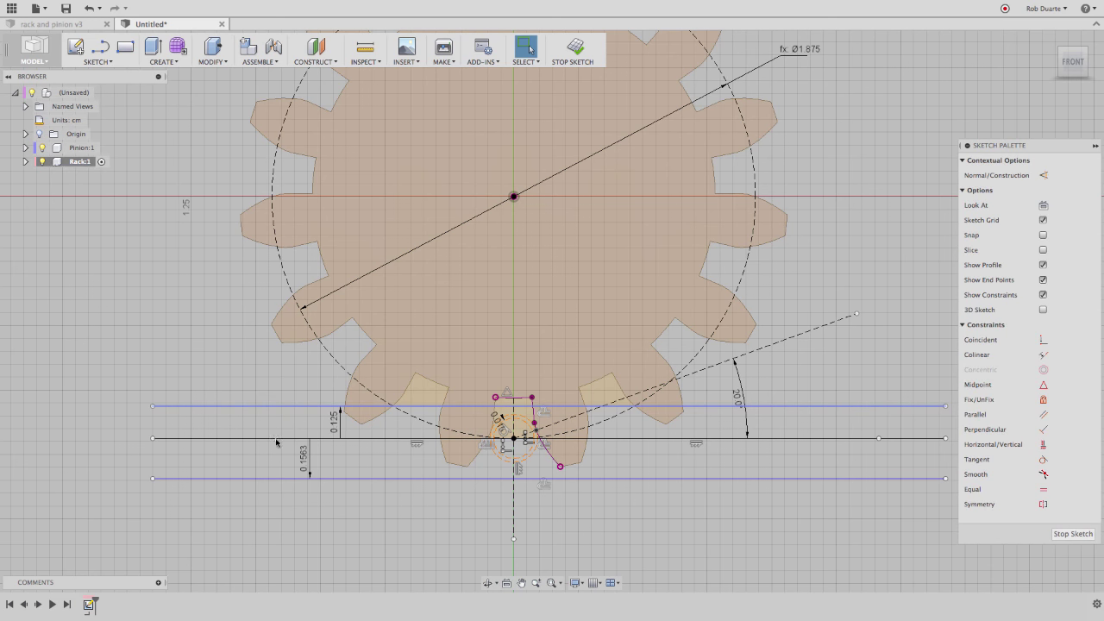
pyautogui.keyDown('shift'); pyautogui.click(276, 439); pyautogui.keyUp('shift')
pyautogui.keyDown('shift'); pyautogui.click(275, 479); pyautogui.keyUp('shift')
pyautogui.press('x')
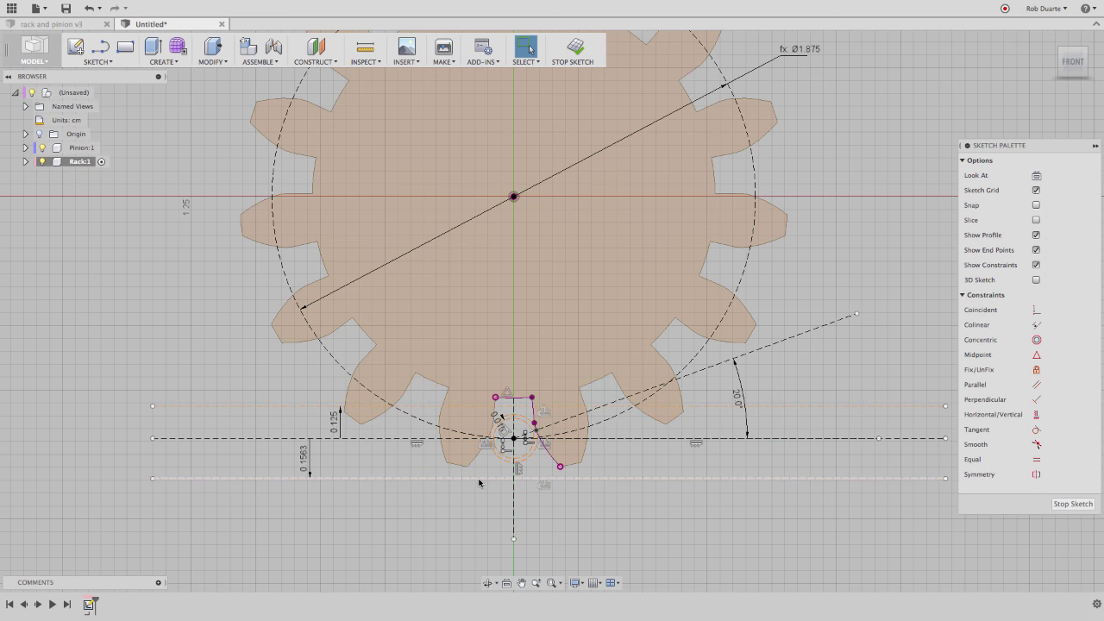
pyautogui.scroll(5, 506, 473)
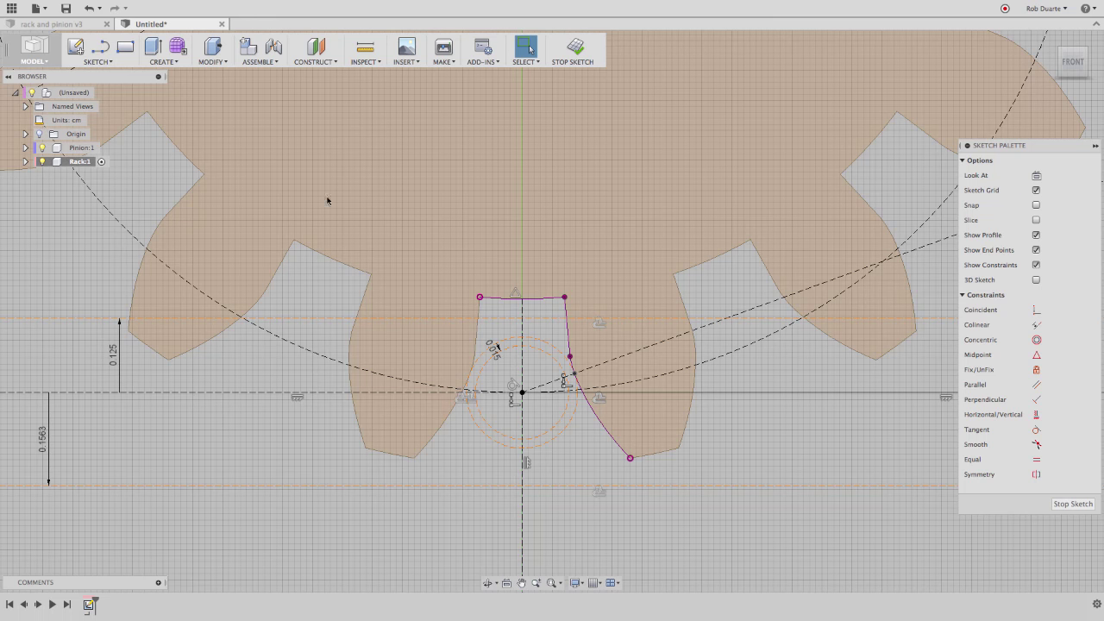
# Draw a slanted flank line and make it tangent to the small circle
pyautogui.click(100, 46)
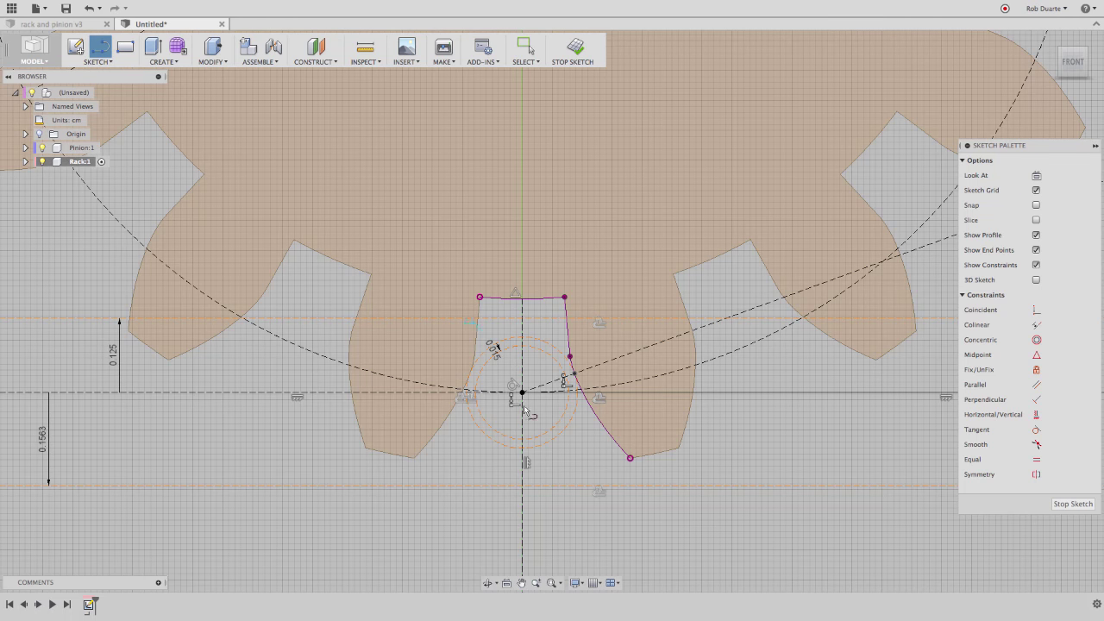
pyautogui.click(437, 485)
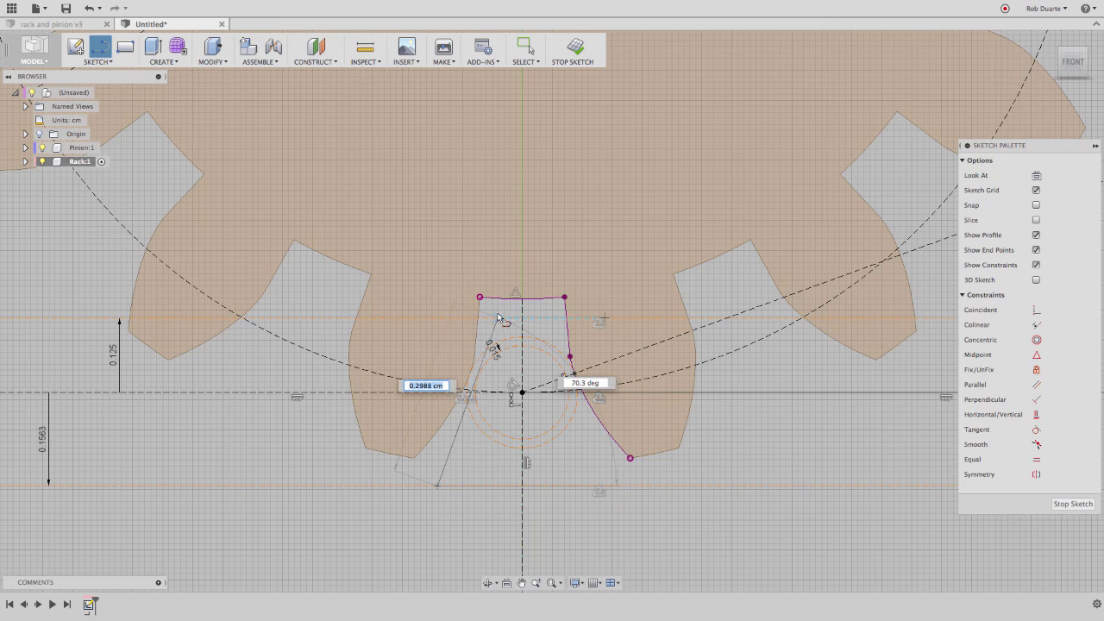
pyautogui.doubleClick(493, 318)
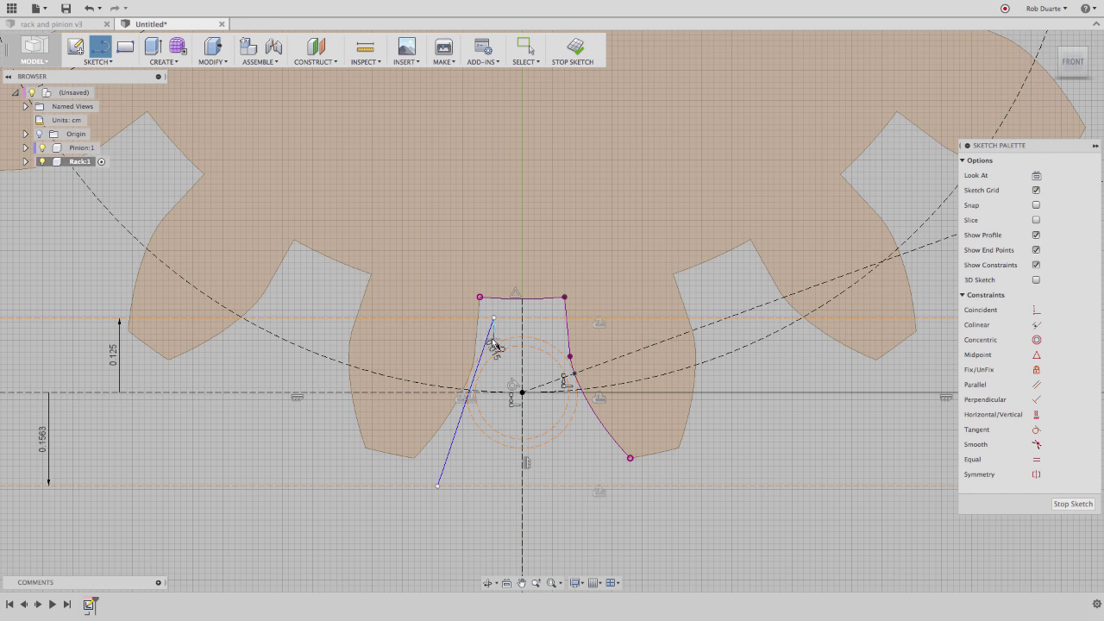
pyautogui.press('Escape')
pyautogui.click(481, 367)
pyautogui.keyDown('shift'); pyautogui.click(485, 370); pyautogui.keyUp('shift')
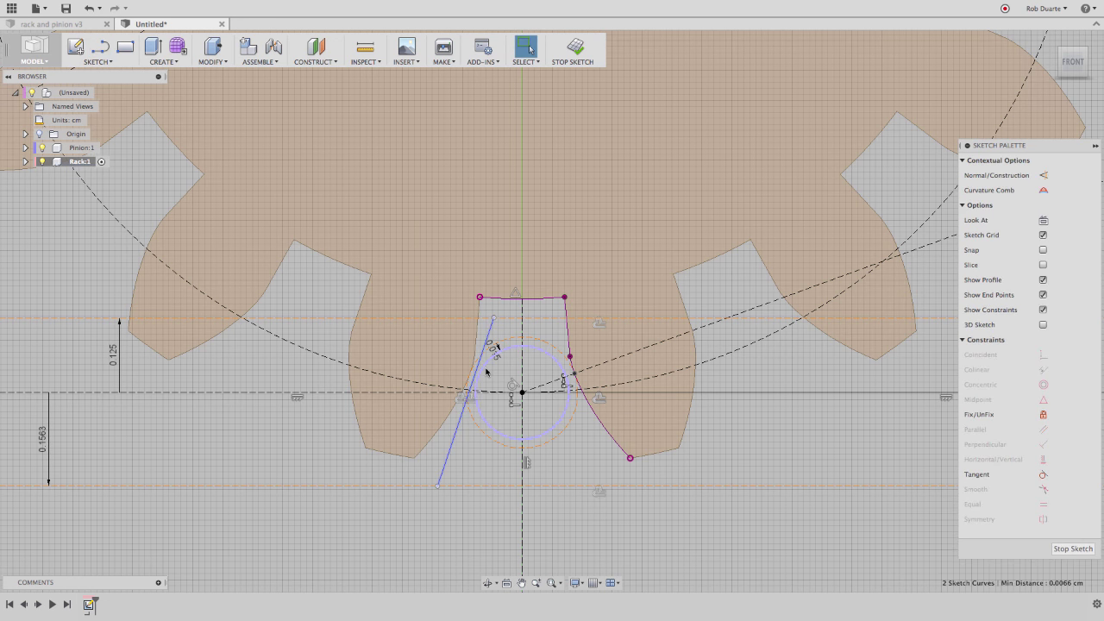
pyautogui.click(1043, 474)
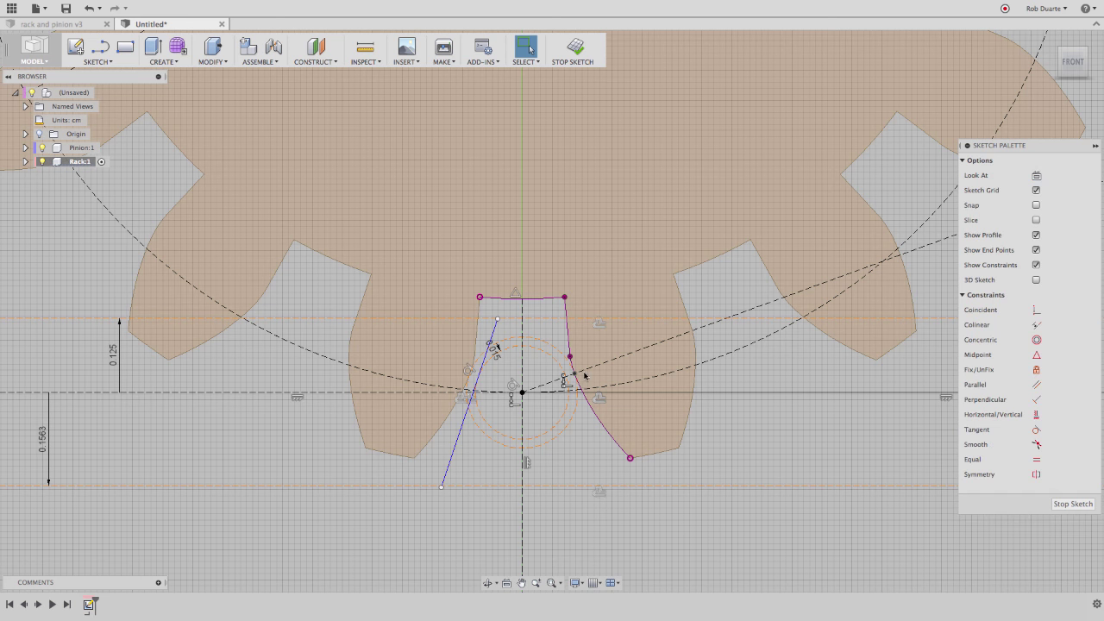
# Dimension the flank's angle from the vertical centre line as pressureangle
pyautogui.click(463, 426)
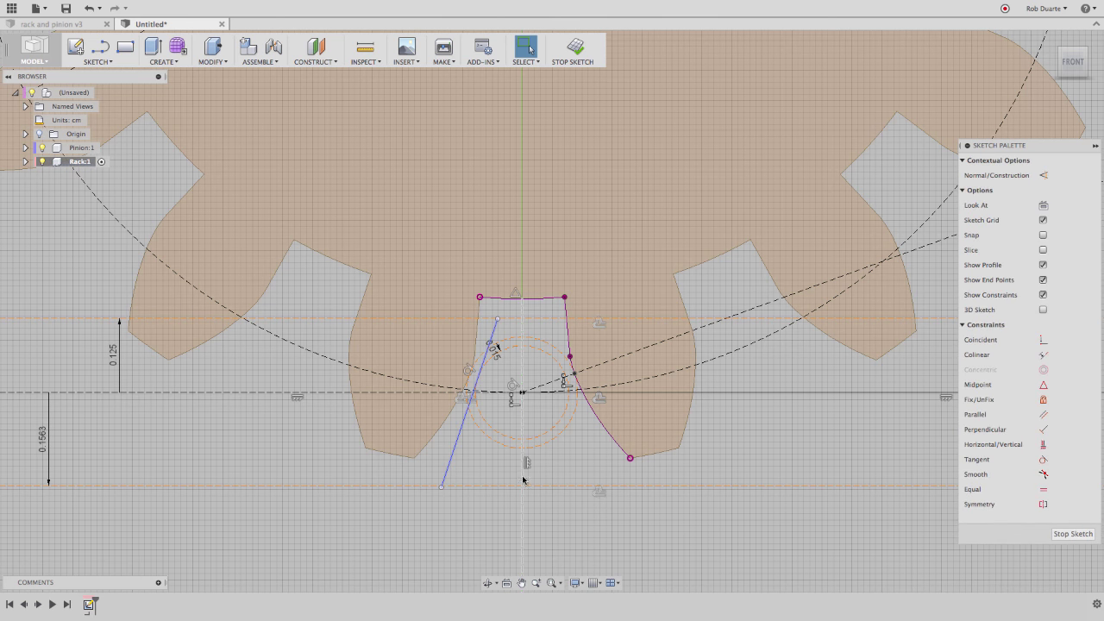
pyautogui.click(523, 480)
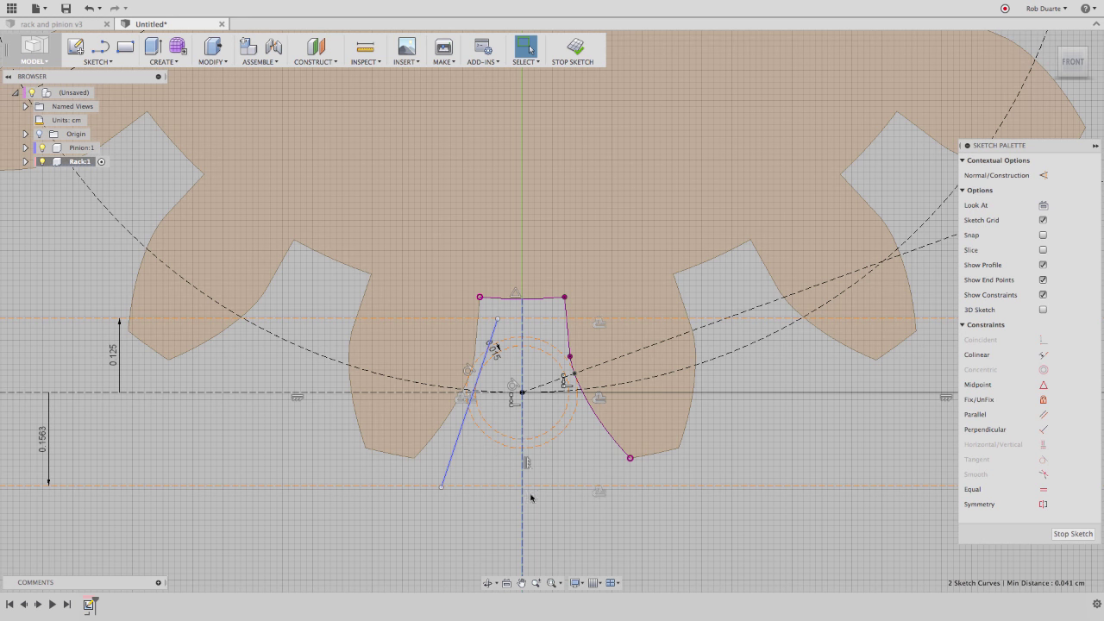
pyautogui.press('d')
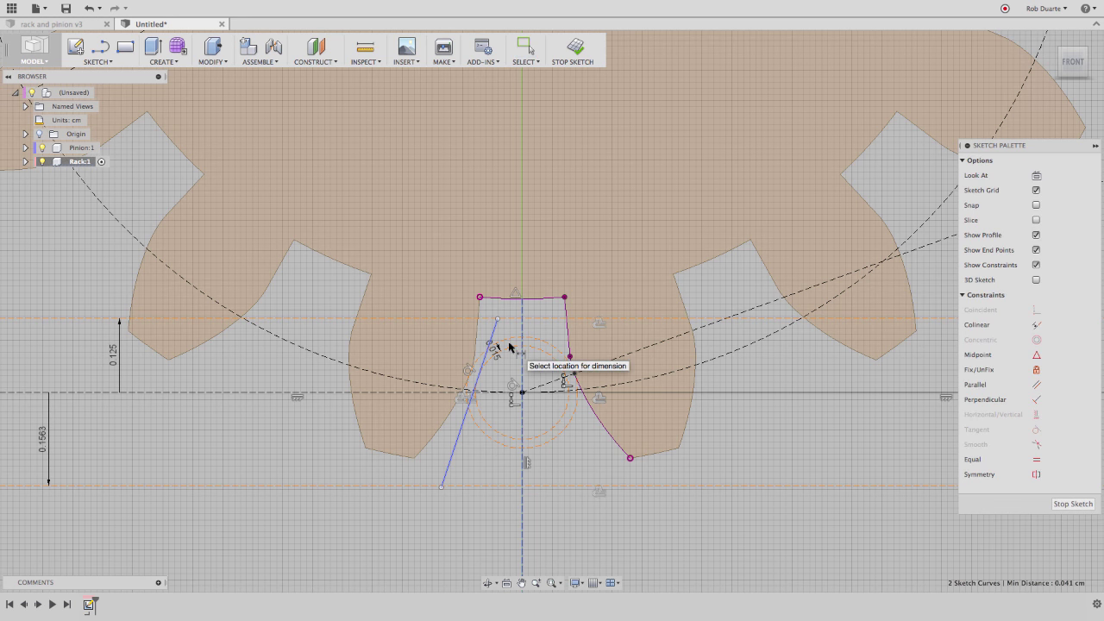
pyautogui.click(492, 465)
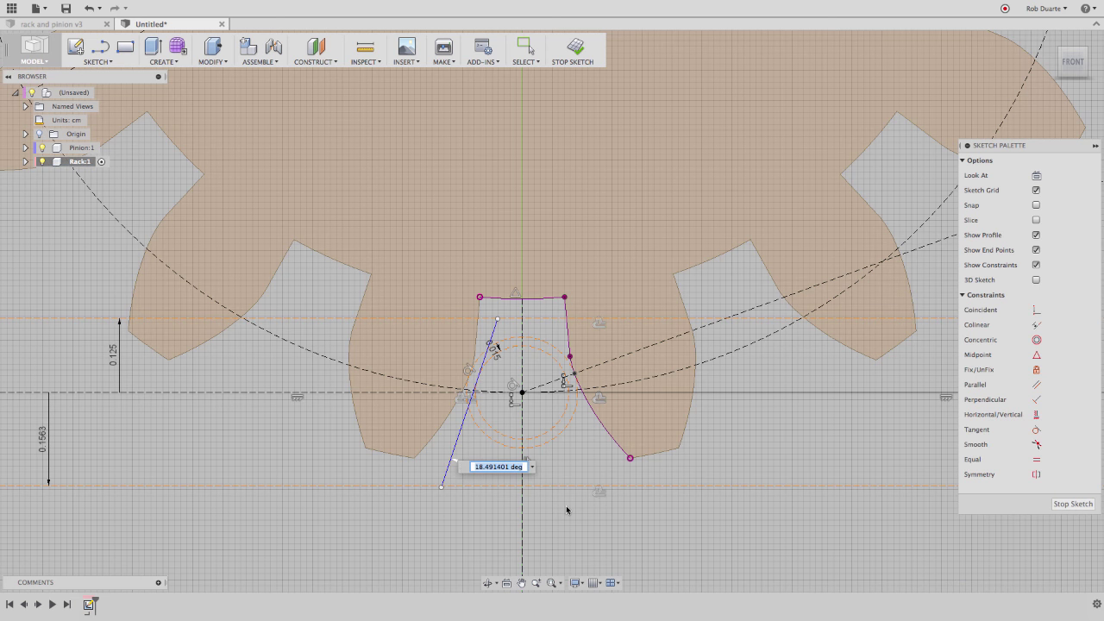
pyautogui.write('pressureangle')
pyautogui.press('Return')
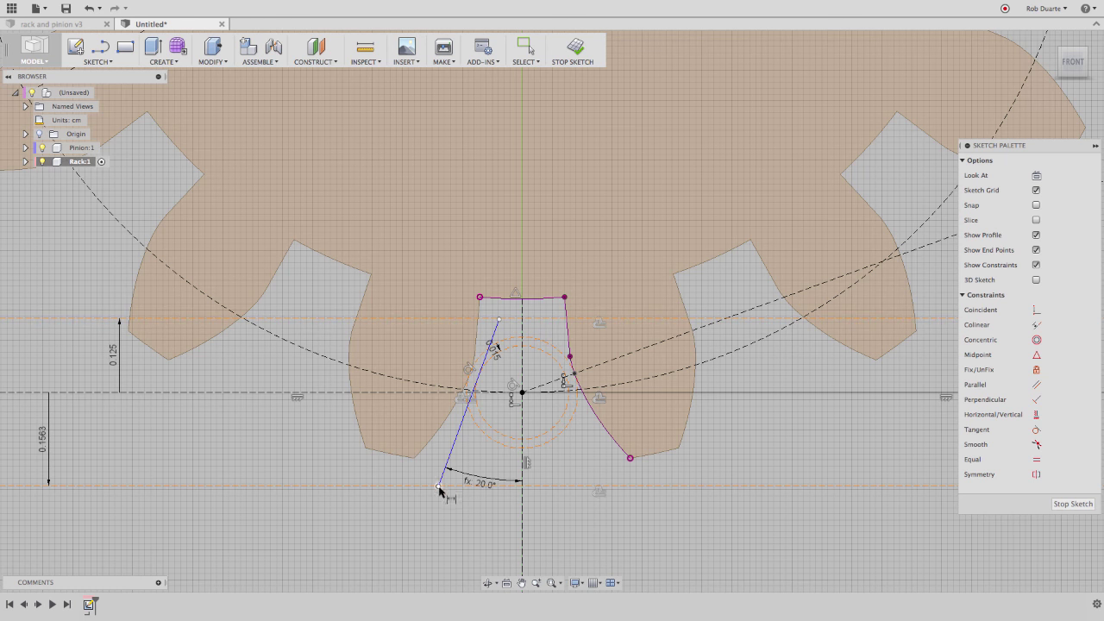
# Make the flank's top end coincident with the middle line and its bottom end with the bottom line
pyautogui.click(498, 320)
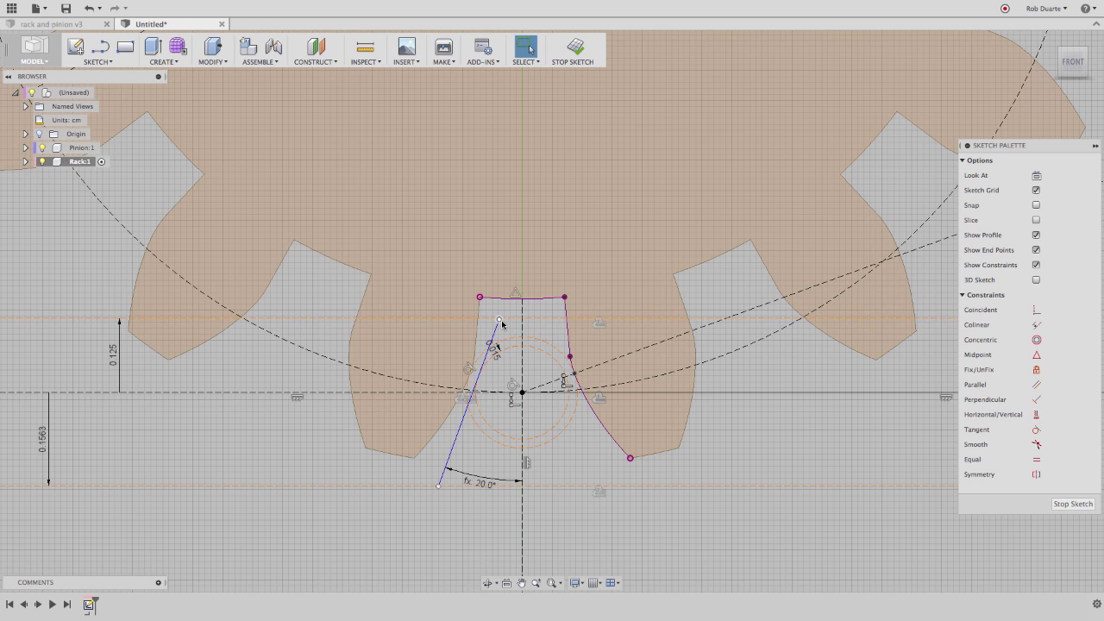
pyautogui.keyDown('shift'); pyautogui.click(512, 318); pyautogui.keyUp('shift')
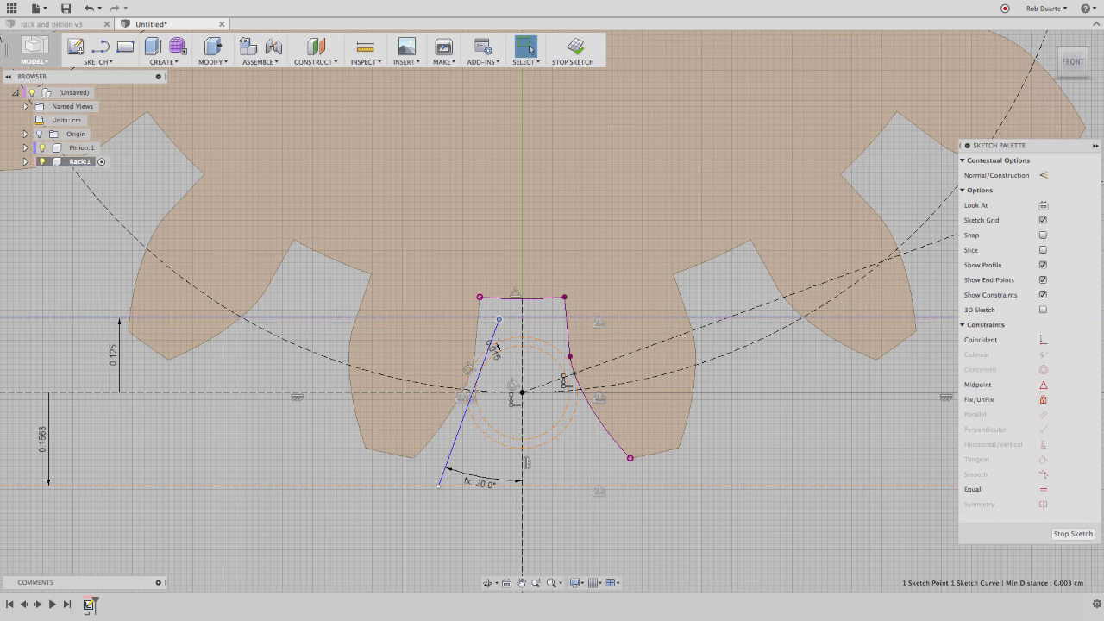
pyautogui.click(1042, 341)
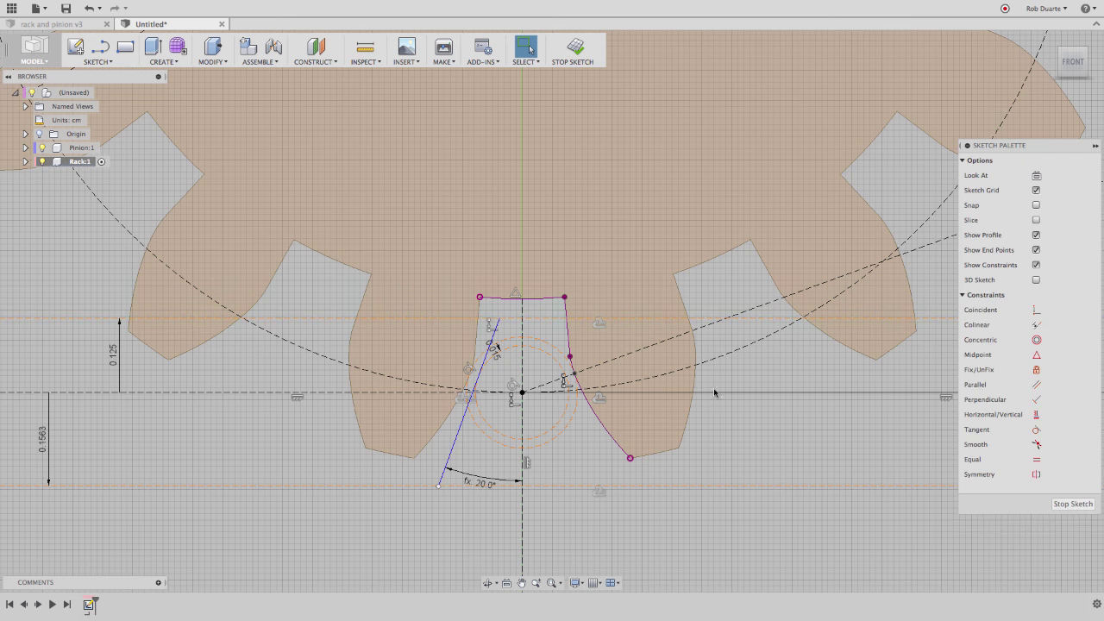
pyautogui.click(439, 488)
pyautogui.keyDown('shift'); pyautogui.click(446, 487); pyautogui.keyUp('shift')
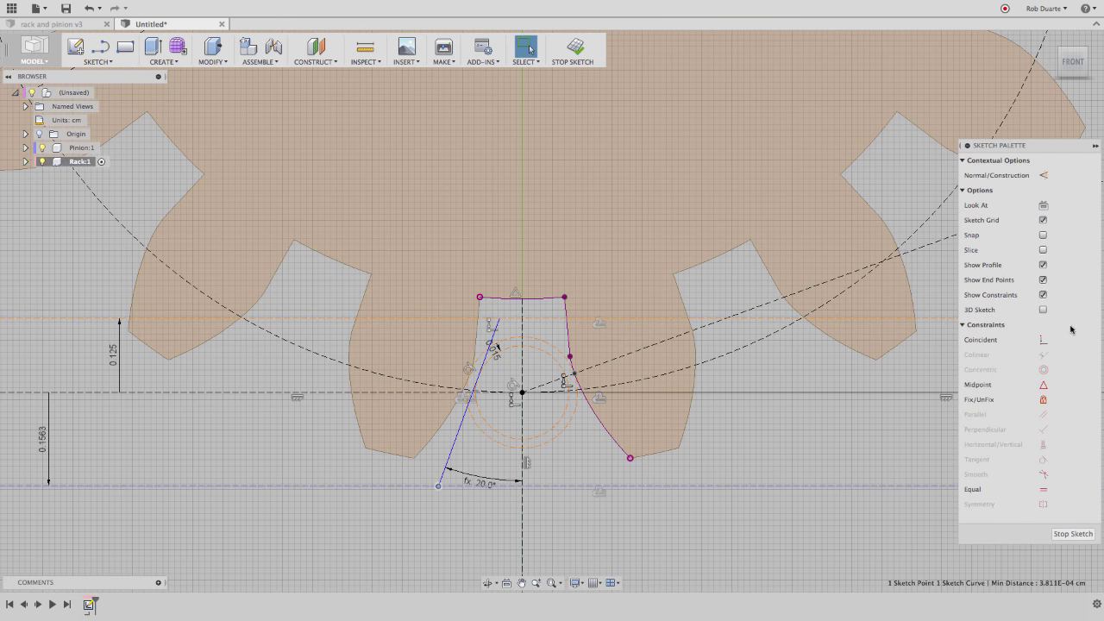
pyautogui.click(1043, 341)
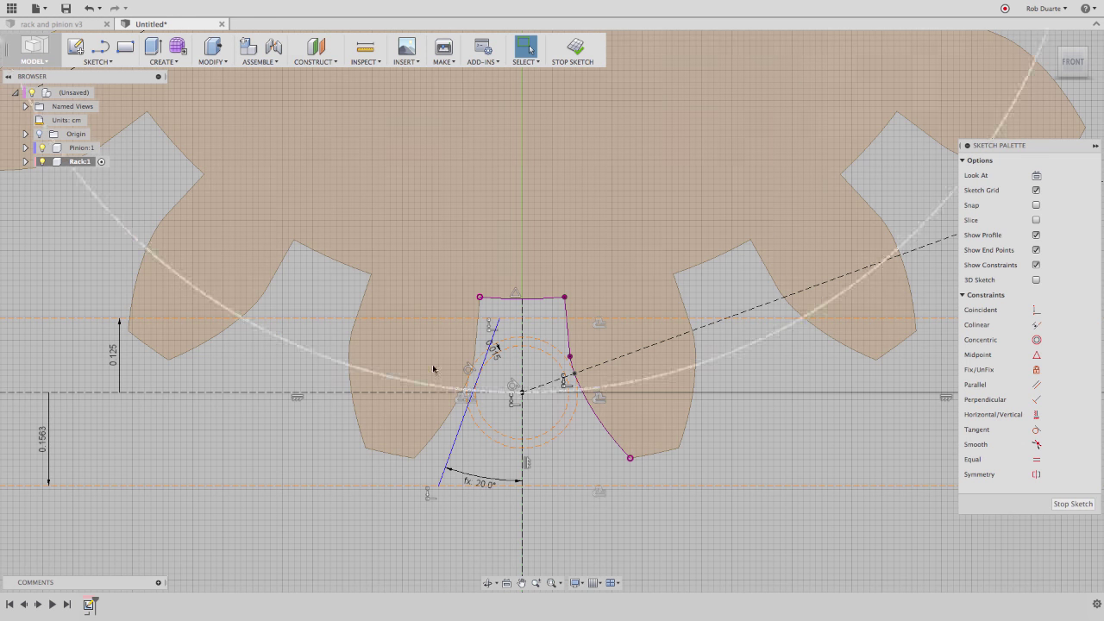
# Draw the short top edge to the centre axis and close the half tooth down that axis
pyautogui.click(522, 318)
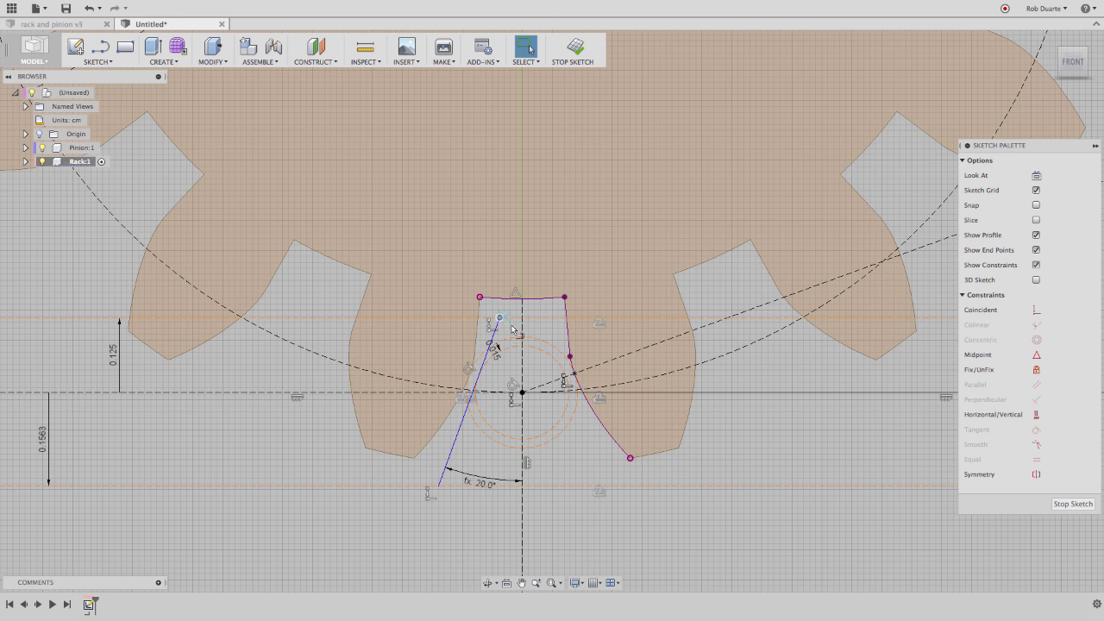
pyautogui.press('l')
pyautogui.click(500, 318)
pyautogui.click(515, 319)
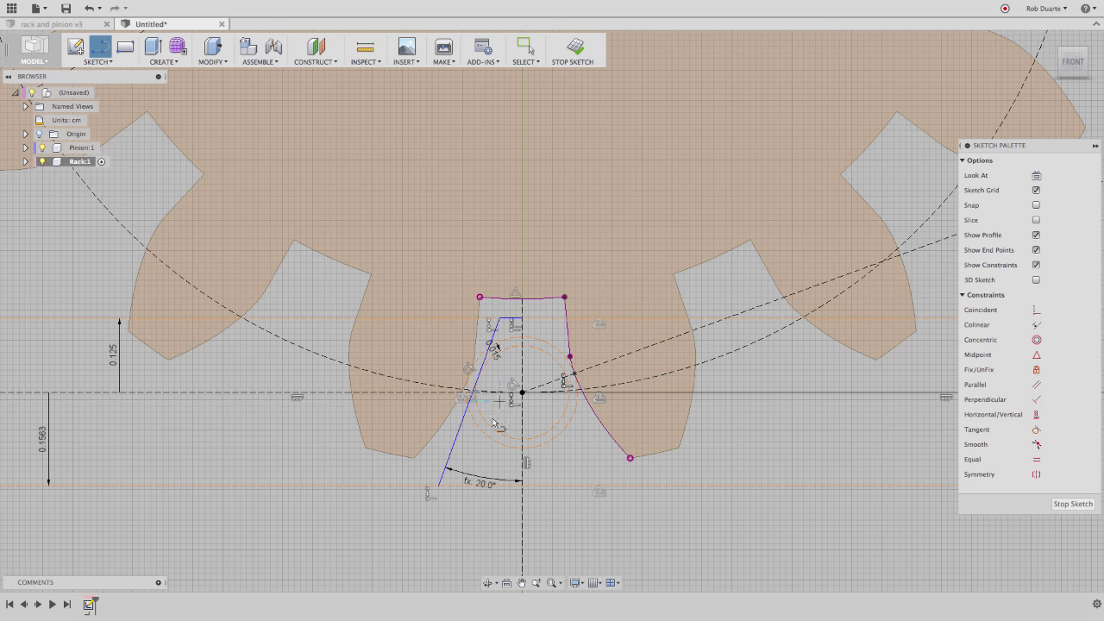
pyautogui.click(522, 487)
pyautogui.press('Escape')
# Select the half tooth's top edge, slanted flank and bottom edge
pyautogui.click(507, 319)
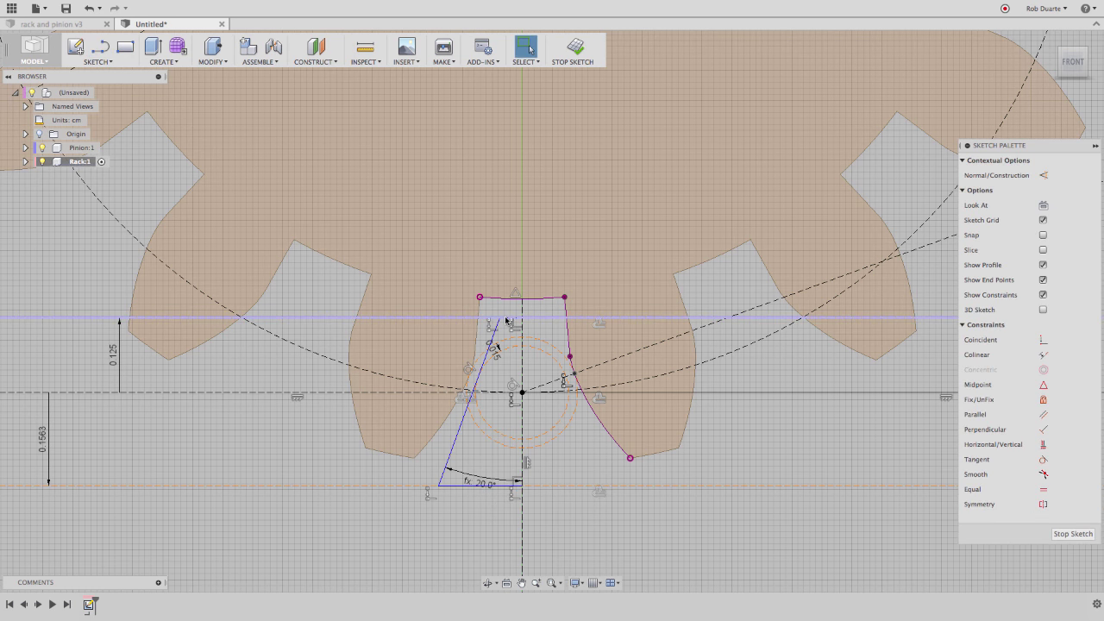
pyautogui.rightClick(505, 324)
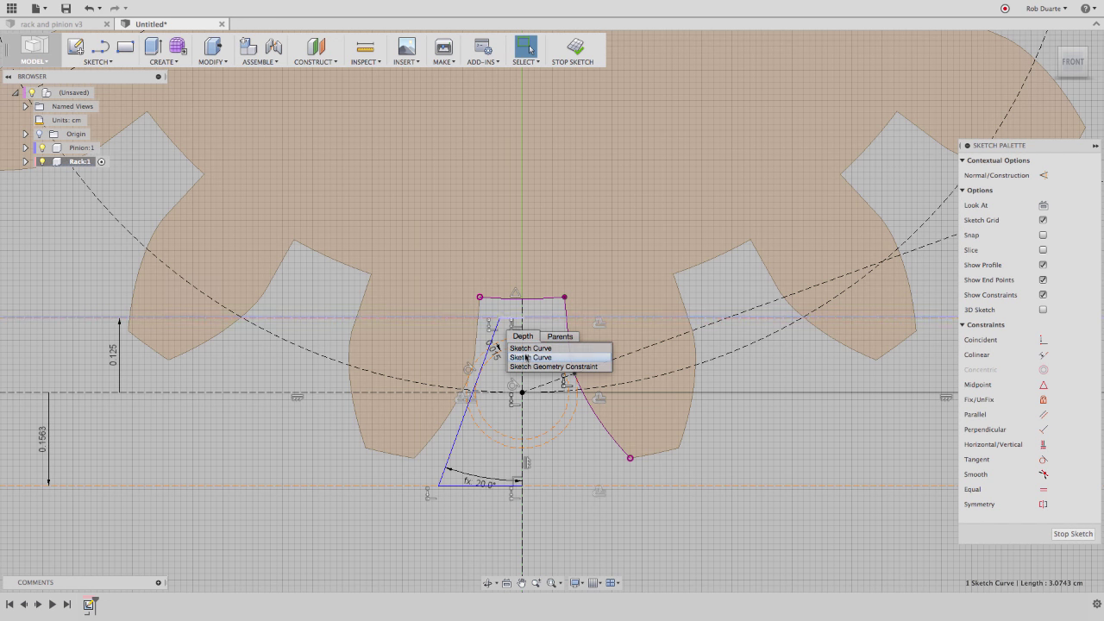
pyautogui.press('Escape')
pyautogui.keyDown('shift'); pyautogui.click(492, 350); pyautogui.keyUp('shift')
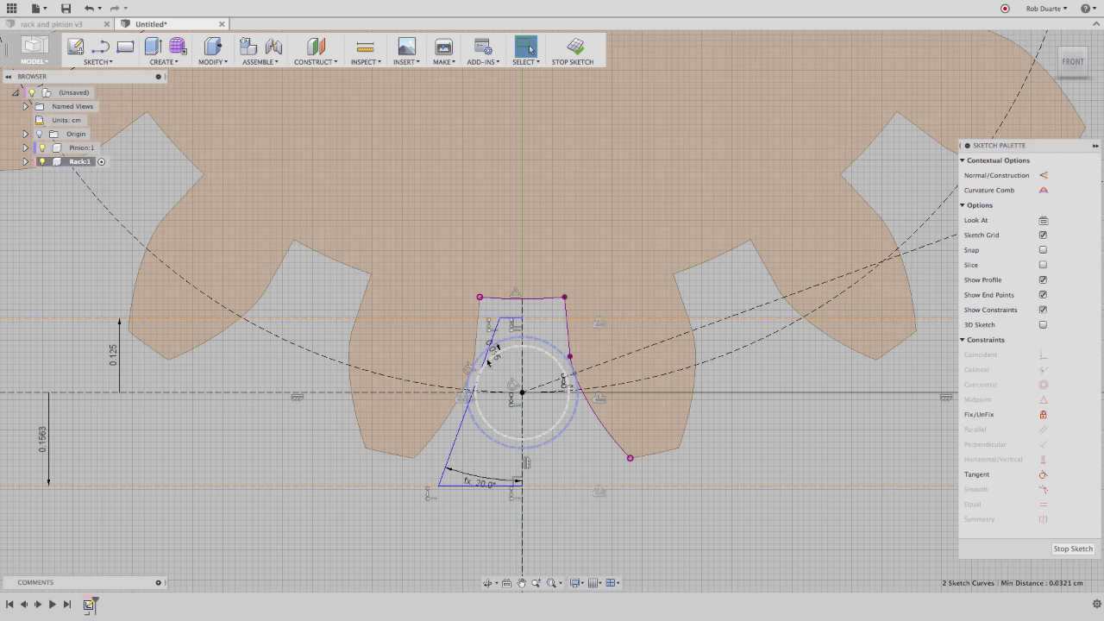
pyautogui.keyDown('shift'); pyautogui.click(492, 350); pyautogui.keyUp('shift')
pyautogui.keyDown('shift'); pyautogui.click(494, 334); pyautogui.keyUp('shift')
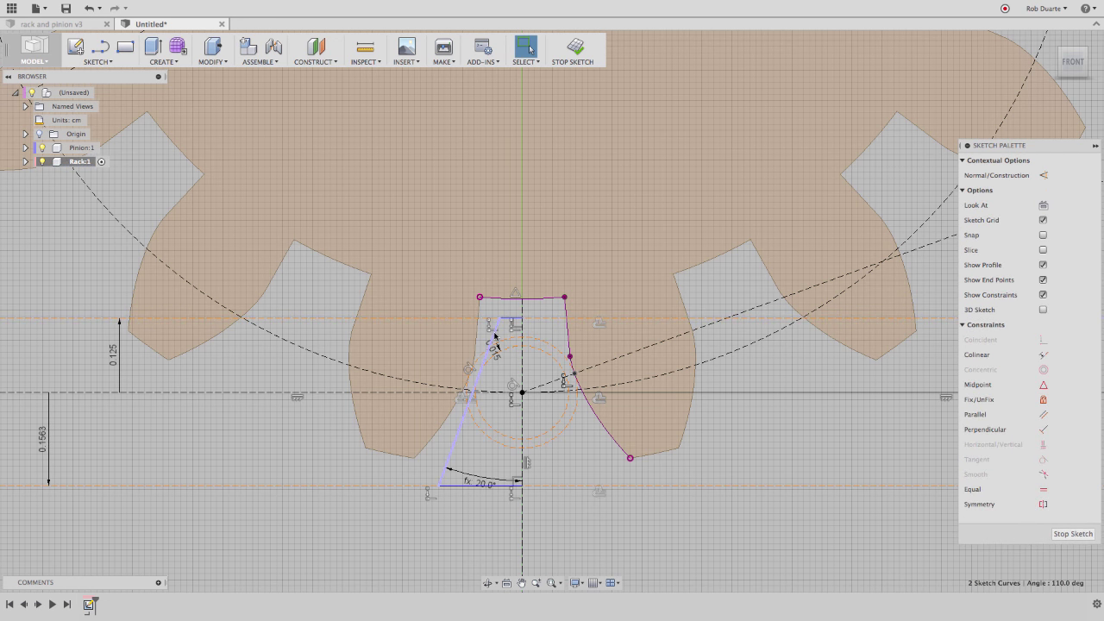
pyautogui.click(470, 487)
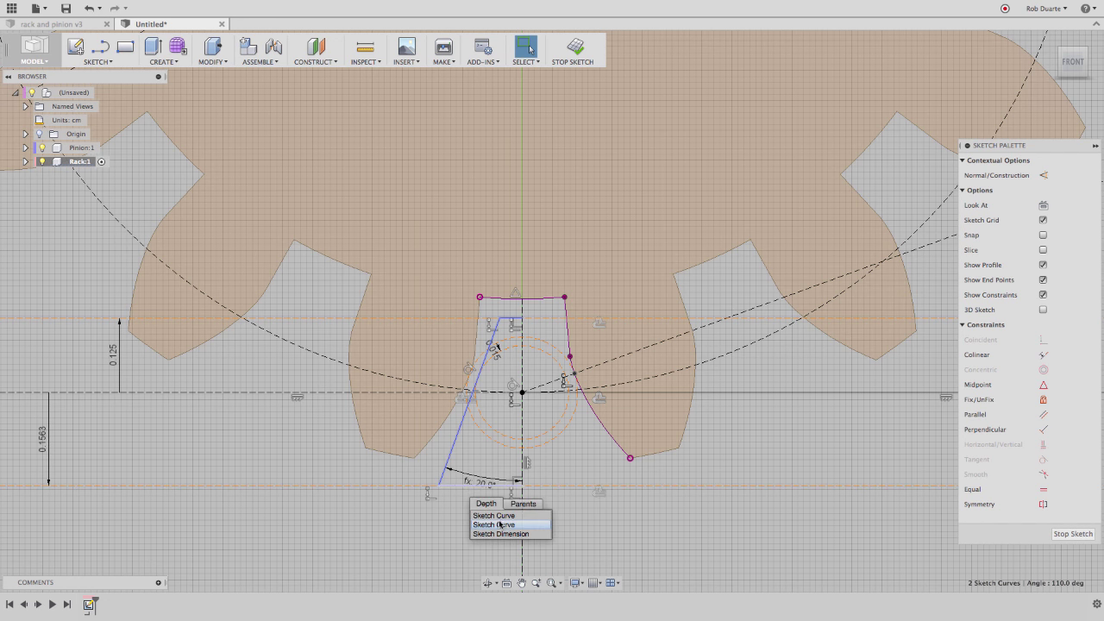
pyautogui.click(501, 525)
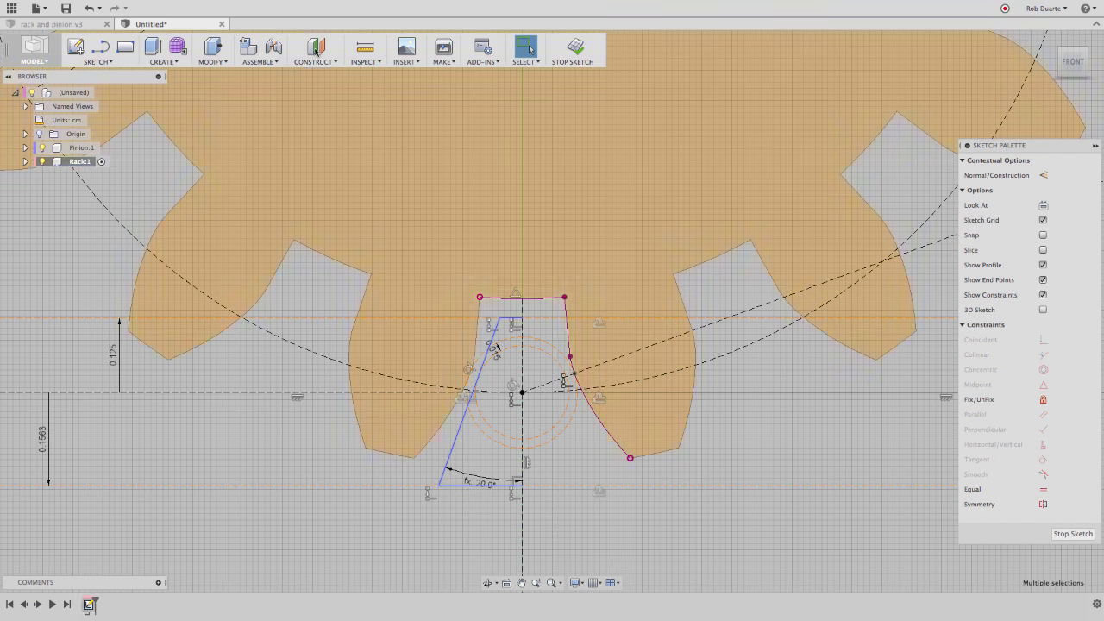
# Mirror the top edge, slanted flank and bottom edge across the vertical centre axis
pyautogui.click(109, 62)
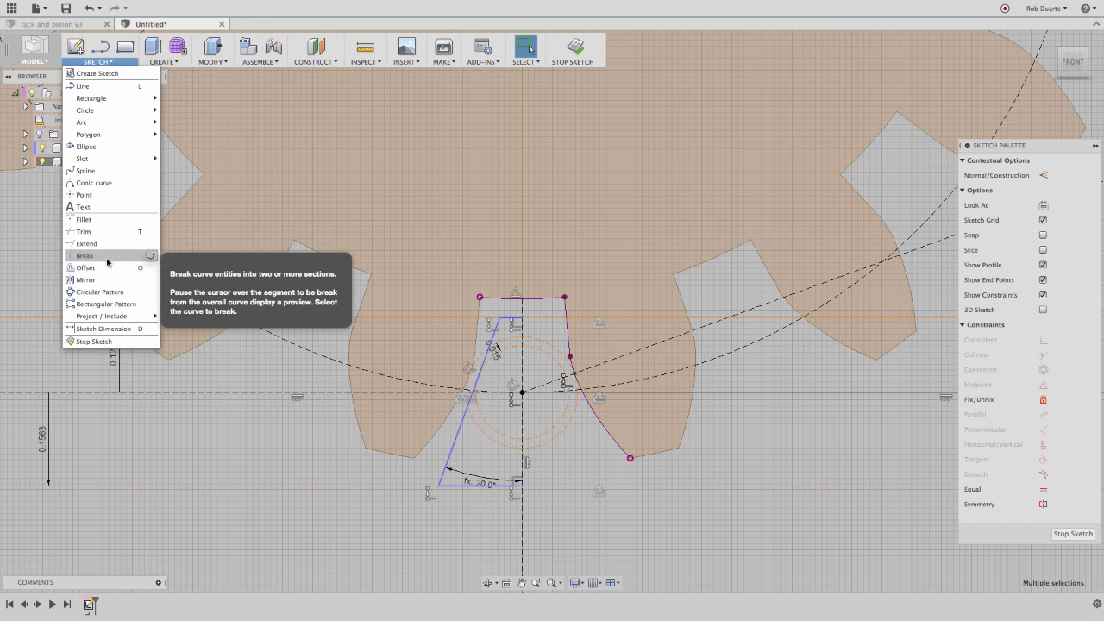
pyautogui.click(86, 279)
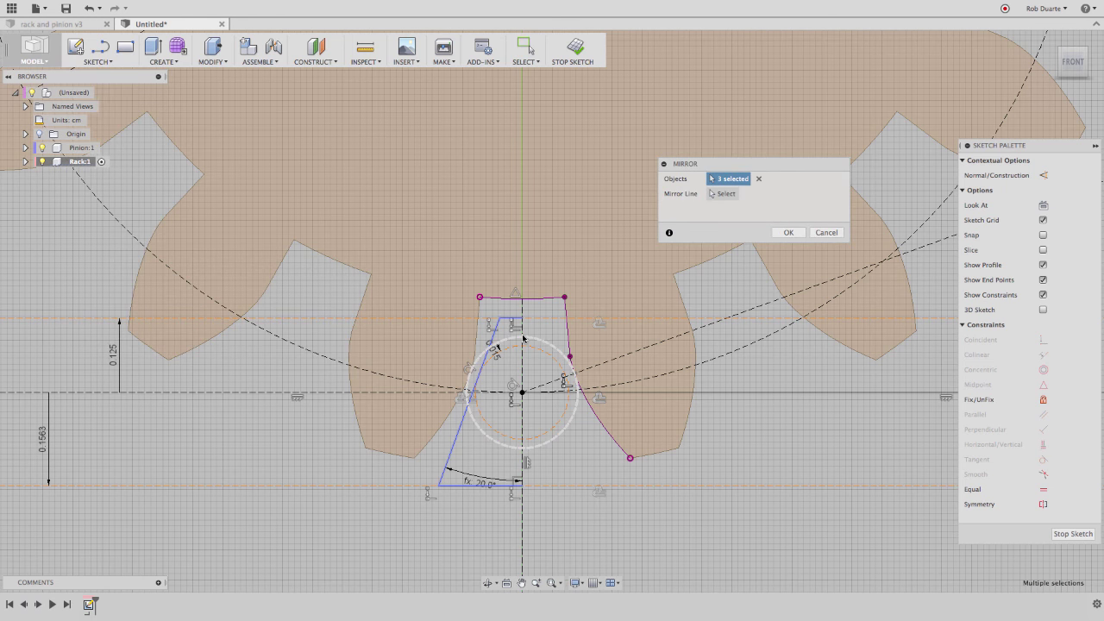
pyautogui.click(522, 338)
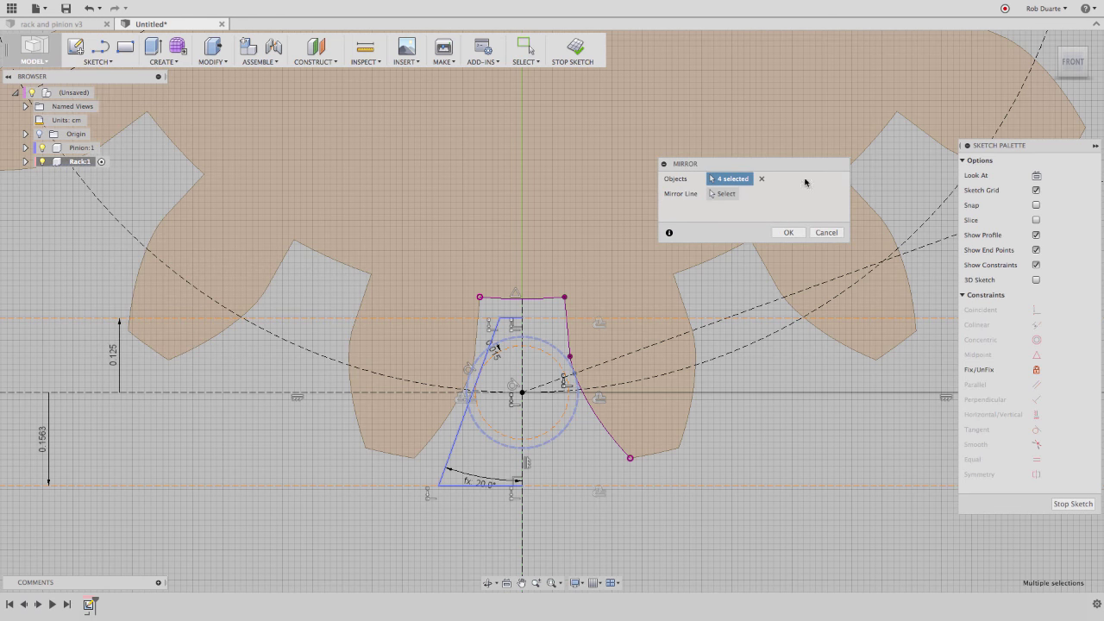
pyautogui.click(762, 179)
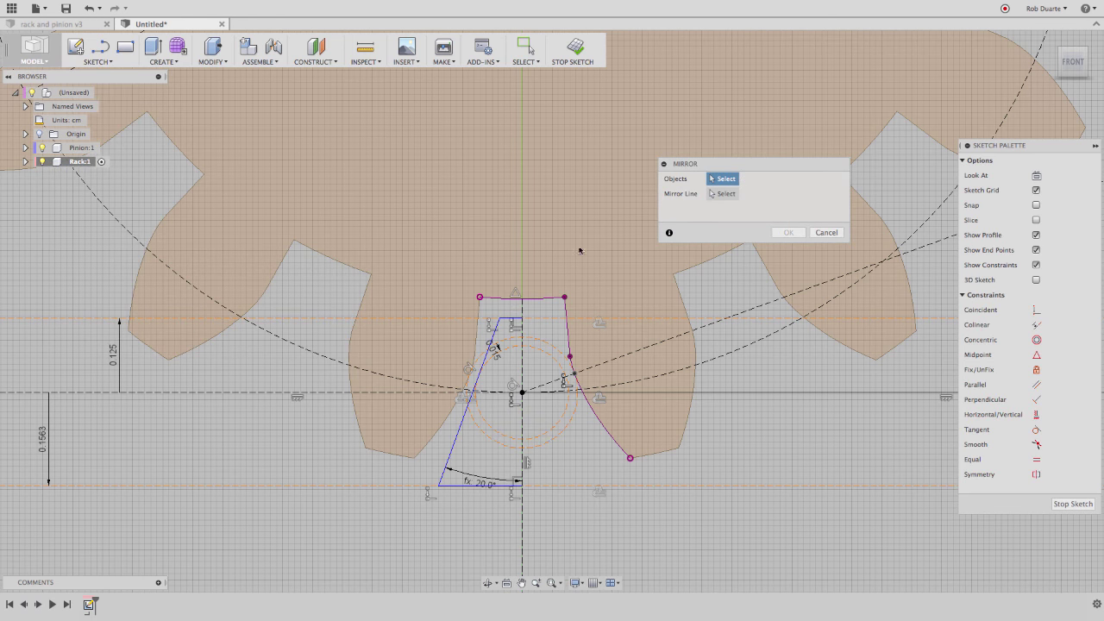
pyautogui.click(505, 322)
pyautogui.click(495, 347)
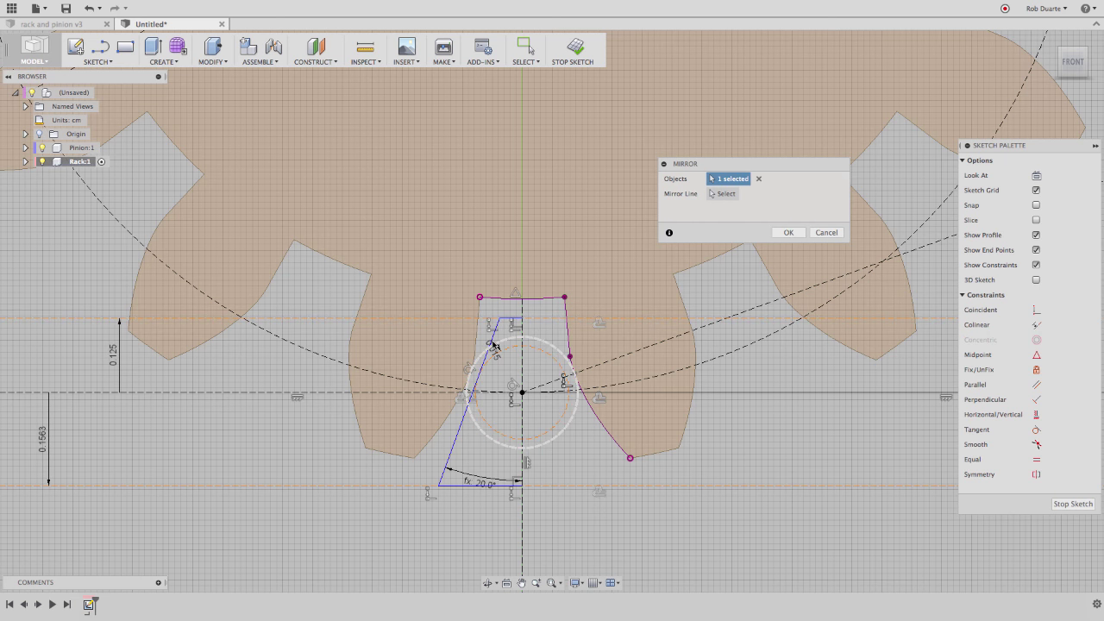
pyautogui.click(493, 339)
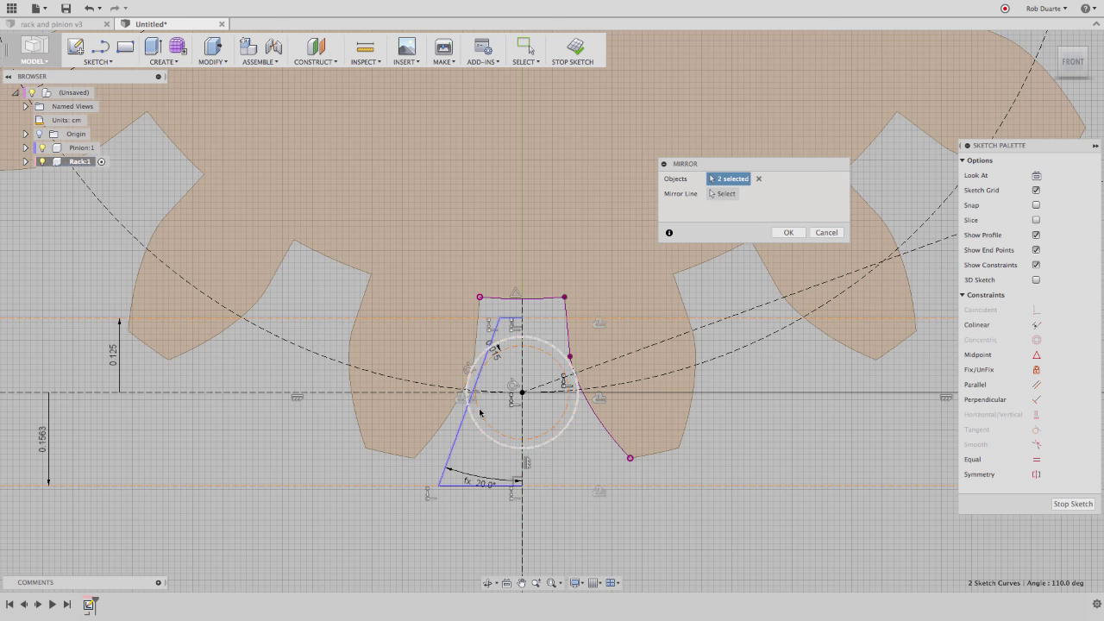
pyautogui.click(466, 489)
pyautogui.click(492, 523)
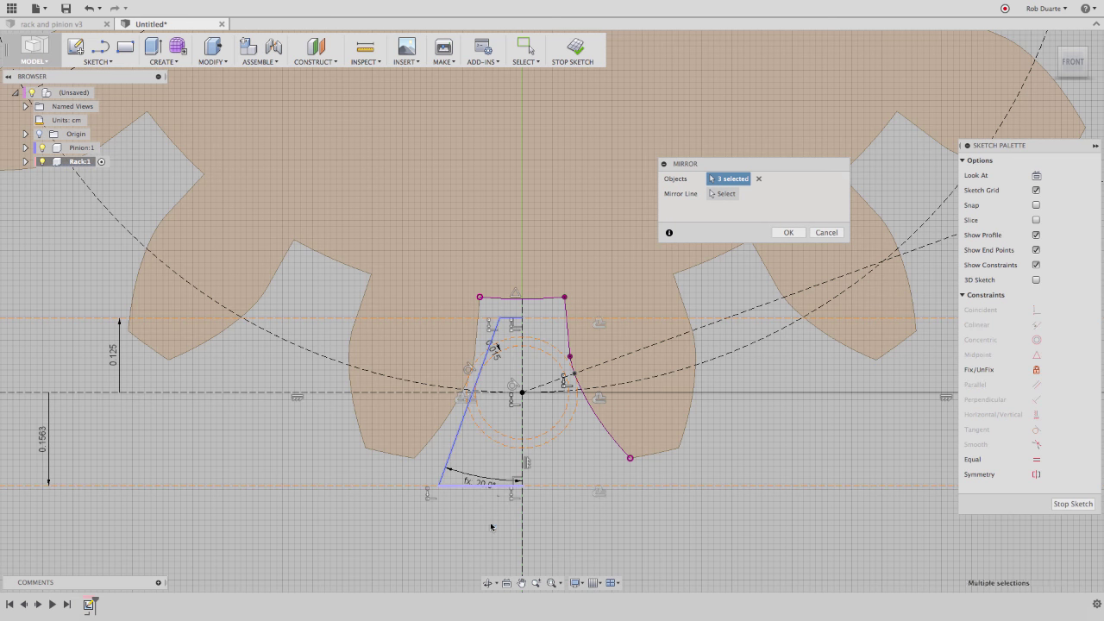
pyautogui.click(722, 193)
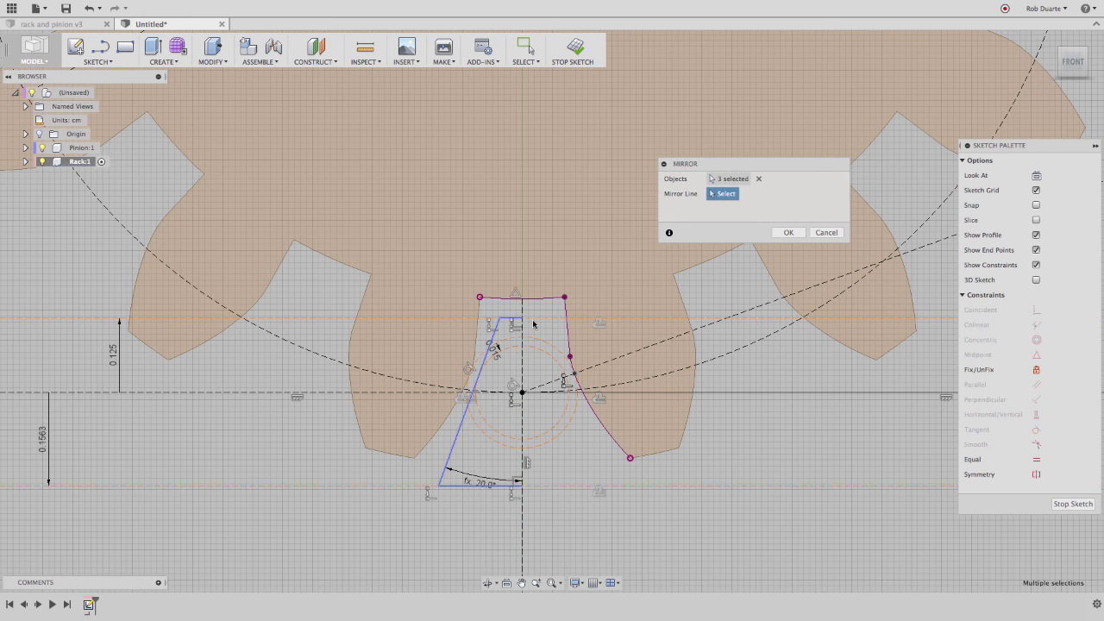
pyautogui.click(524, 332)
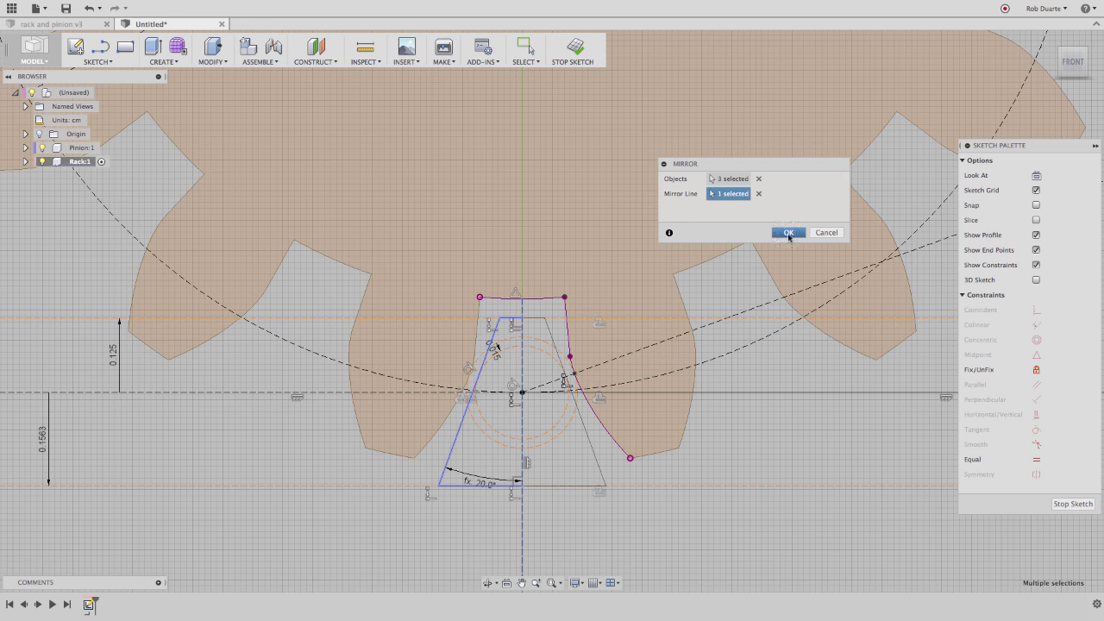
pyautogui.press('Return')
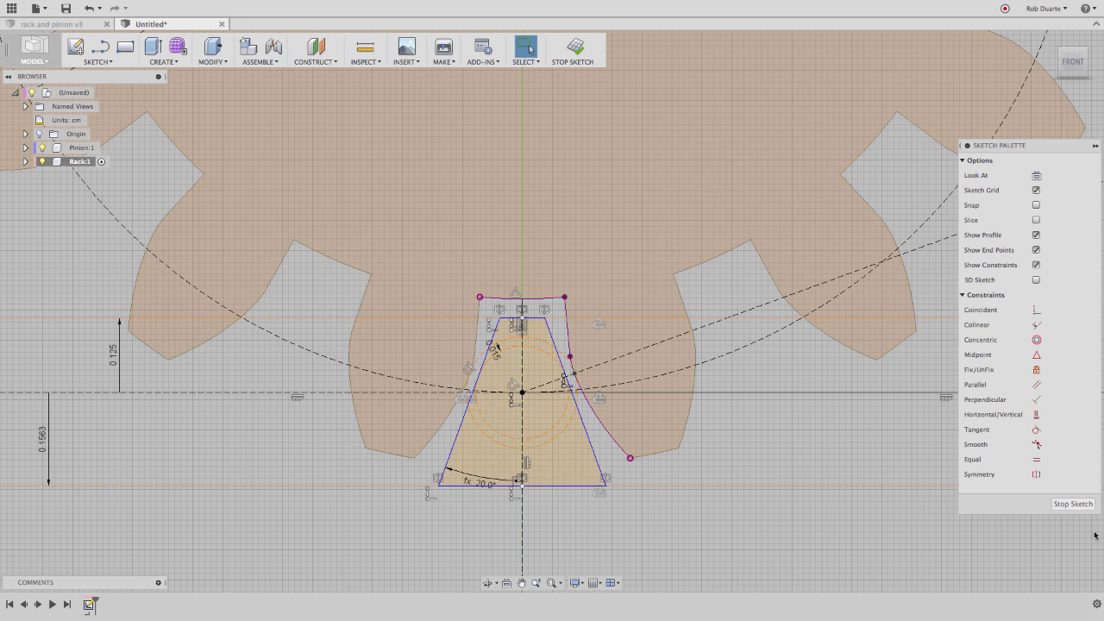
# Stop the Rack sketch and switch to the home view
pyautogui.click(1078, 505)
pyautogui.click(1051, 44)
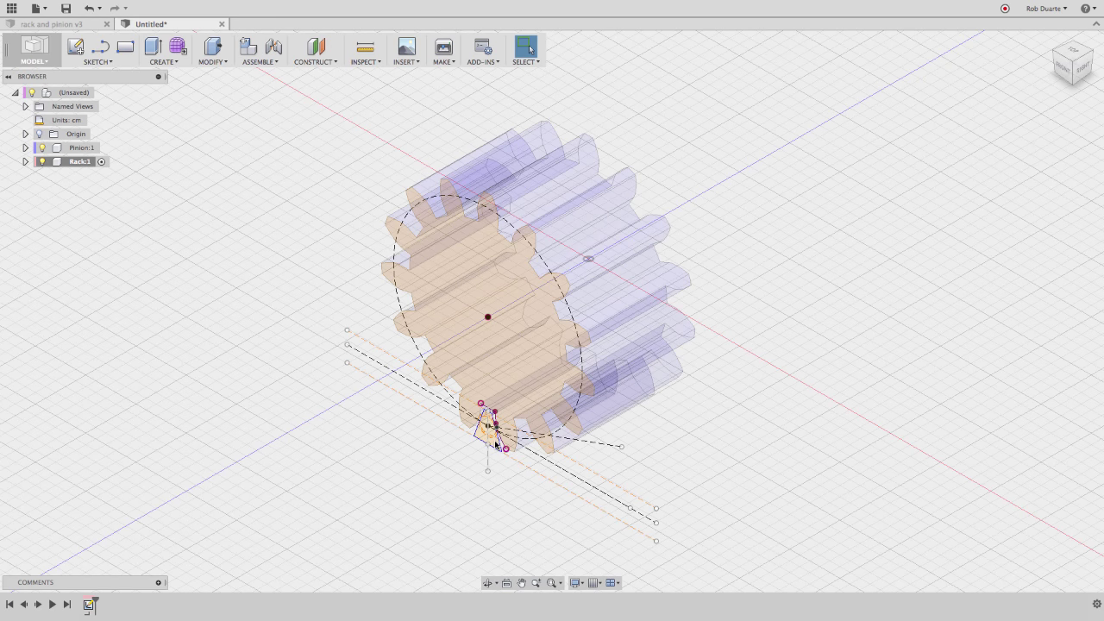
# Extrude the trapezoidal tooth profile by -thickness as a new body
pyautogui.scroll(5, 490, 443)
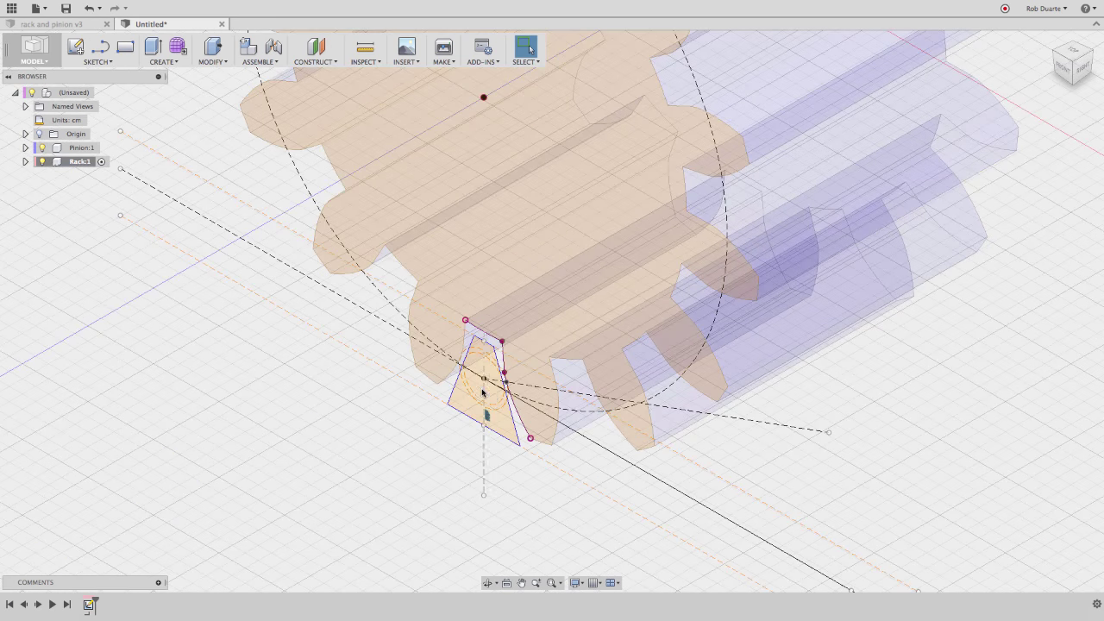
pyautogui.click(467, 403)
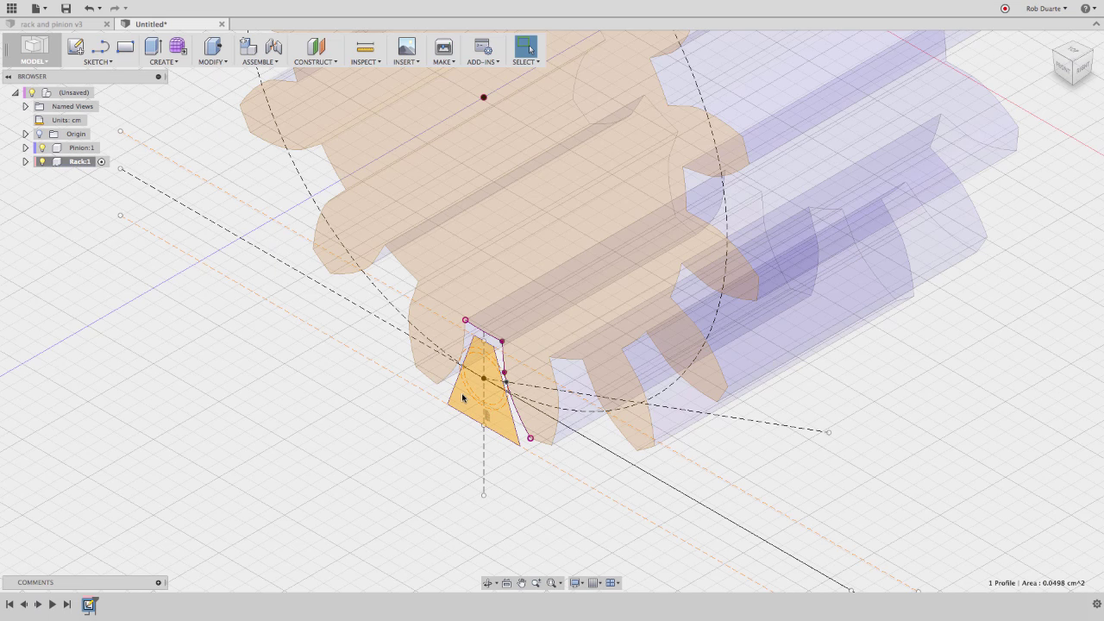
pyautogui.press('e')
pyautogui.moveTo(483, 388); pyautogui.dragTo(594, 342)
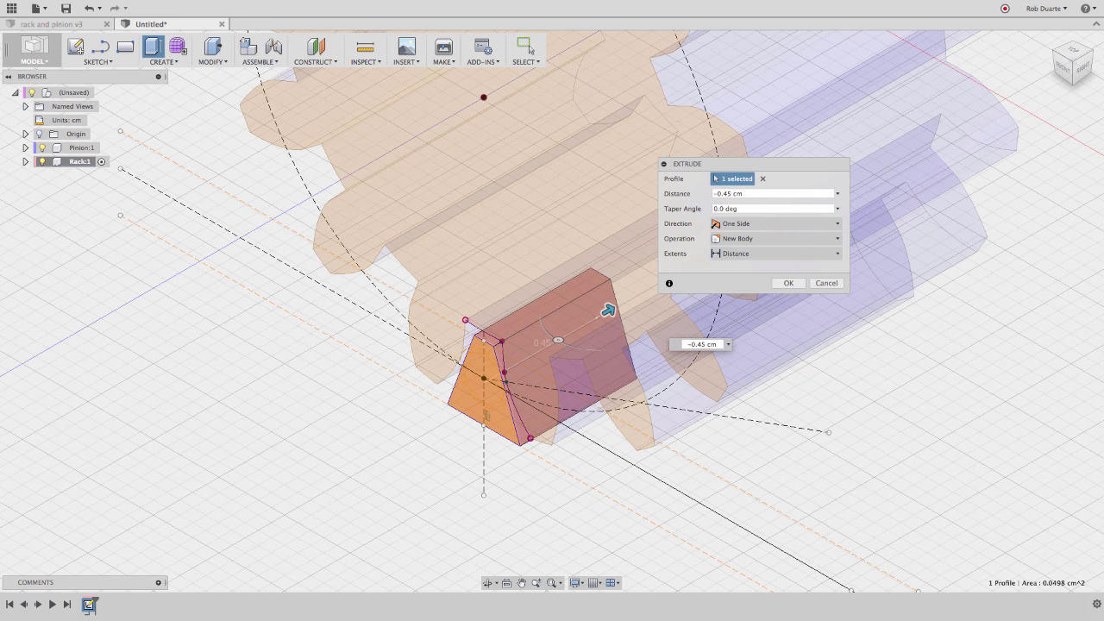
pyautogui.click(733, 193)
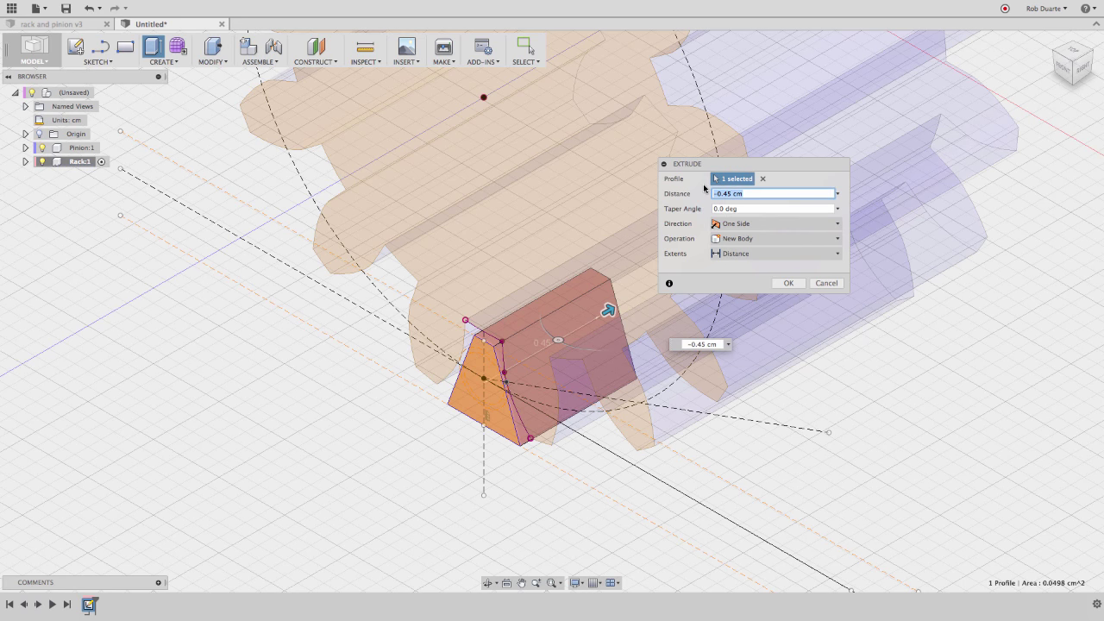
pyautogui.write('-thickness')
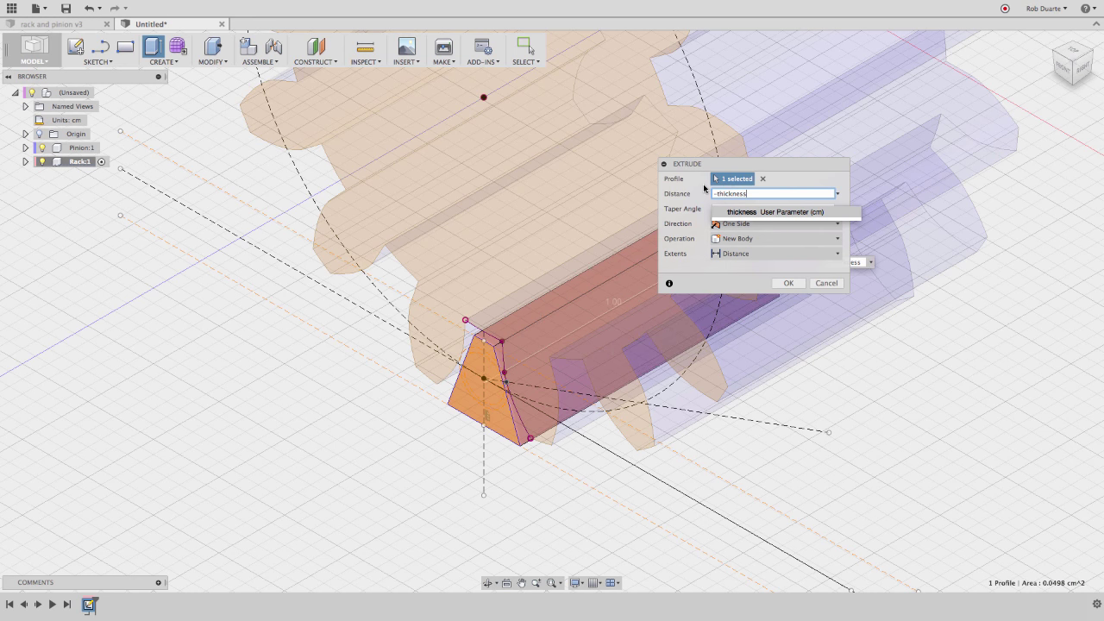
pyautogui.click(788, 284)
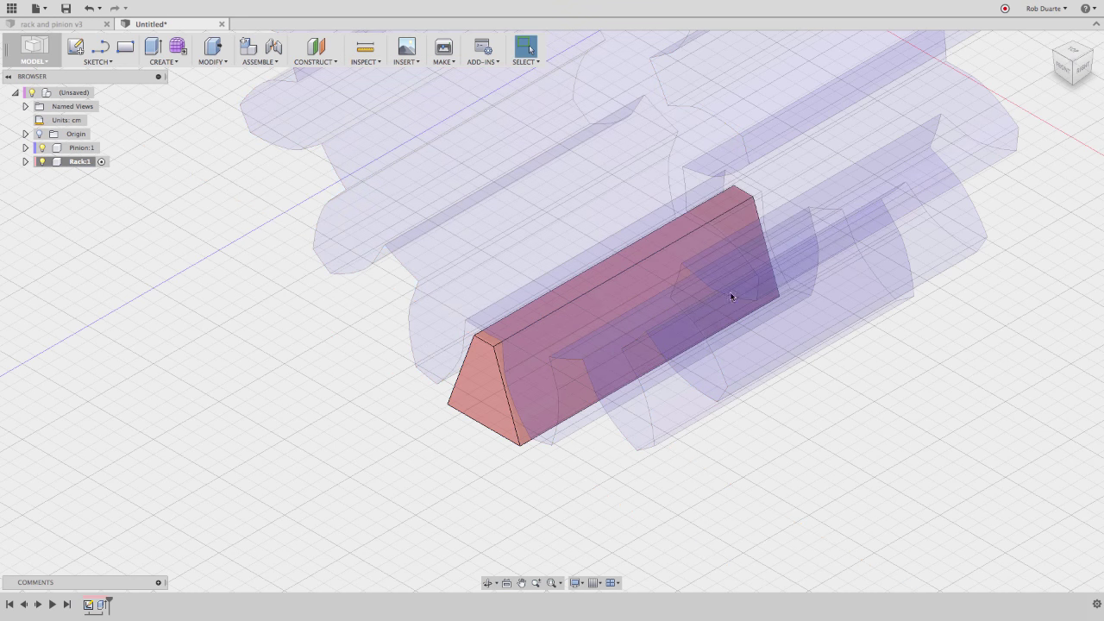
# Start a rectangular pattern of the tooth body along its bottom edge with spacing distance type
pyautogui.scroll(-3, 619, 321)
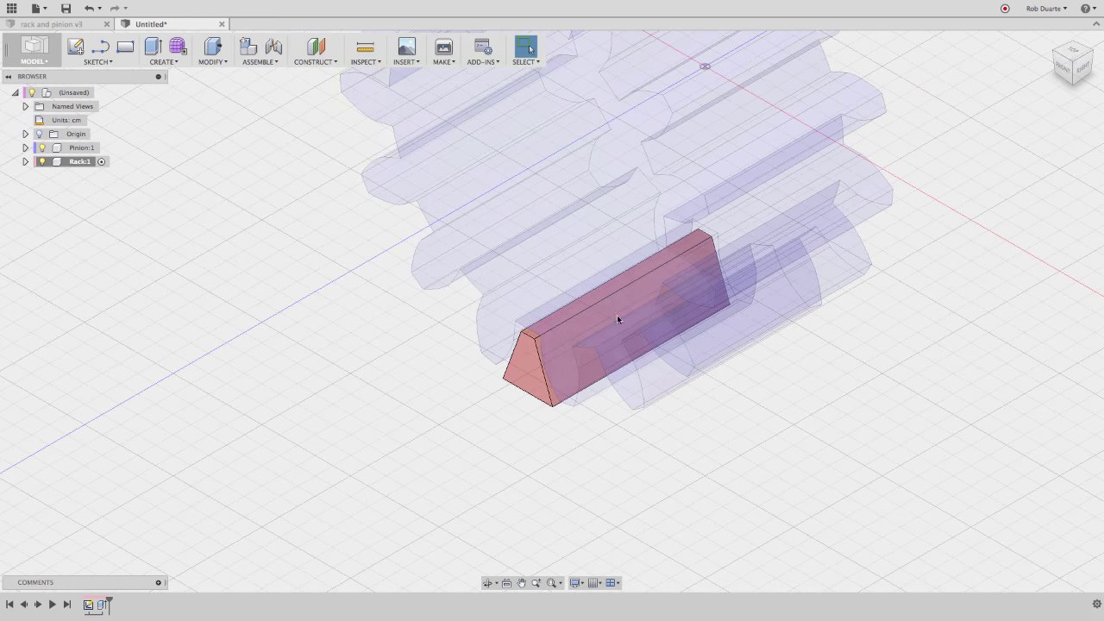
pyautogui.click(181, 65)
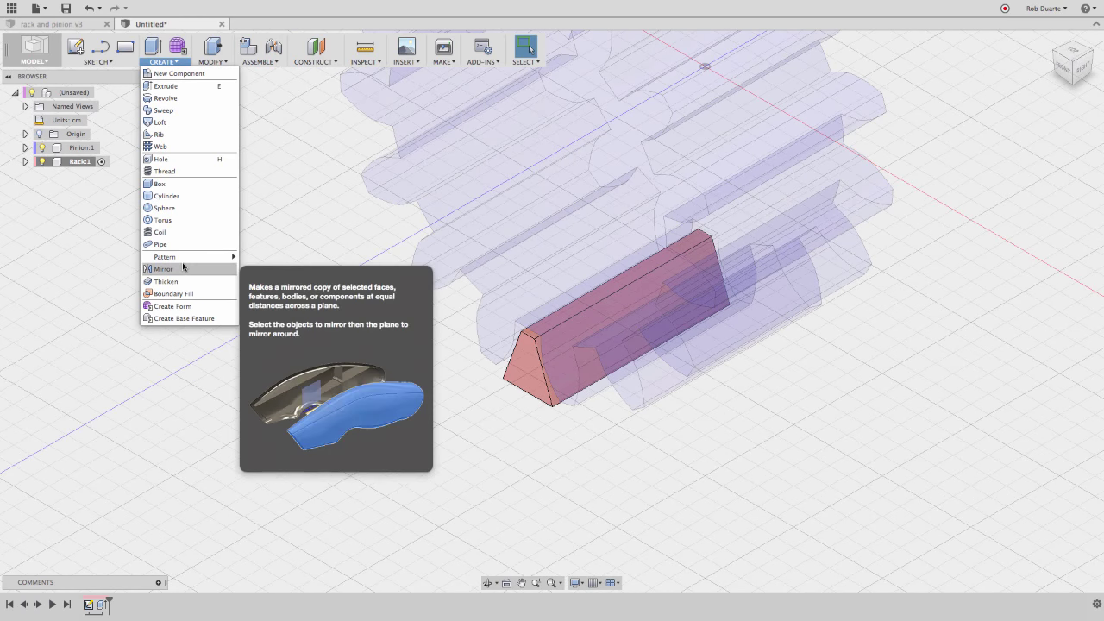
pyautogui.moveTo(224, 257)
pyautogui.click(261, 258)
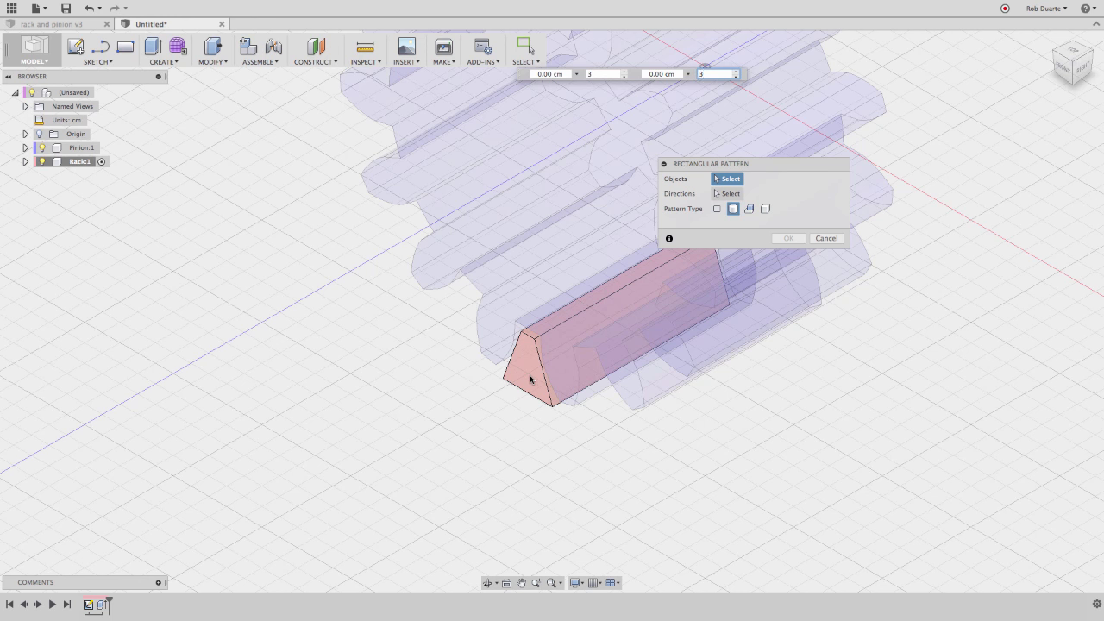
pyautogui.click(529, 380)
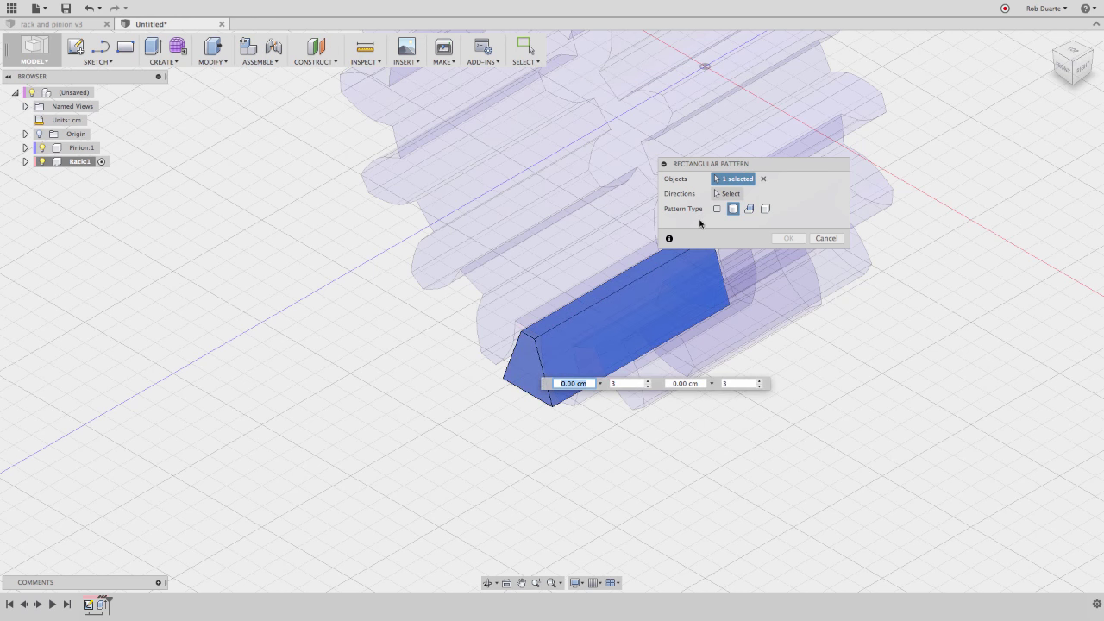
pyautogui.click(529, 396)
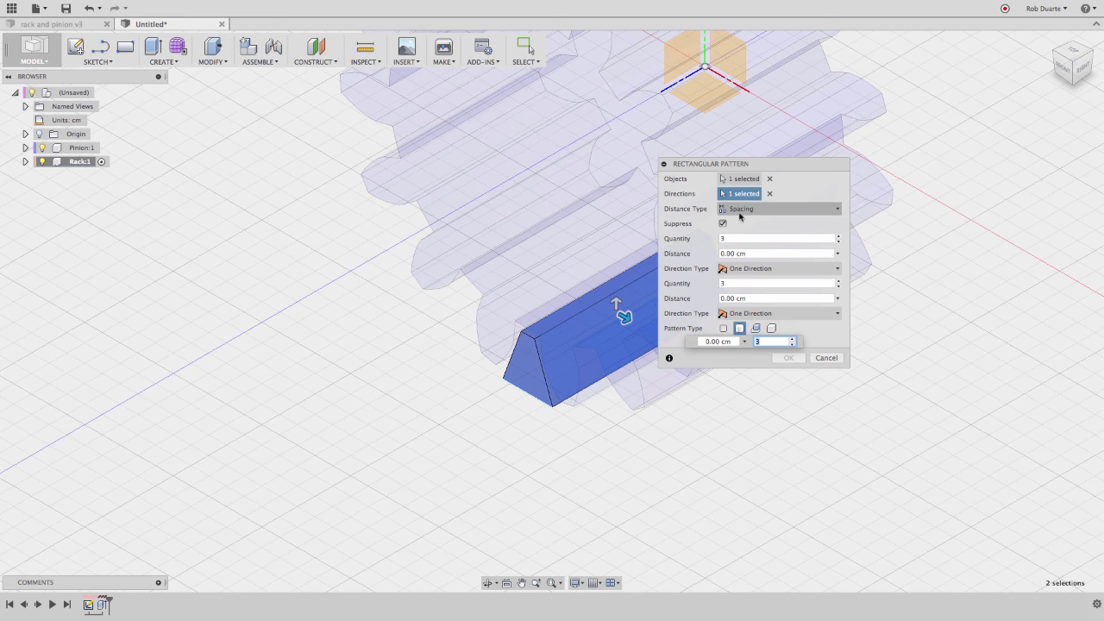
pyautogui.click(755, 216)
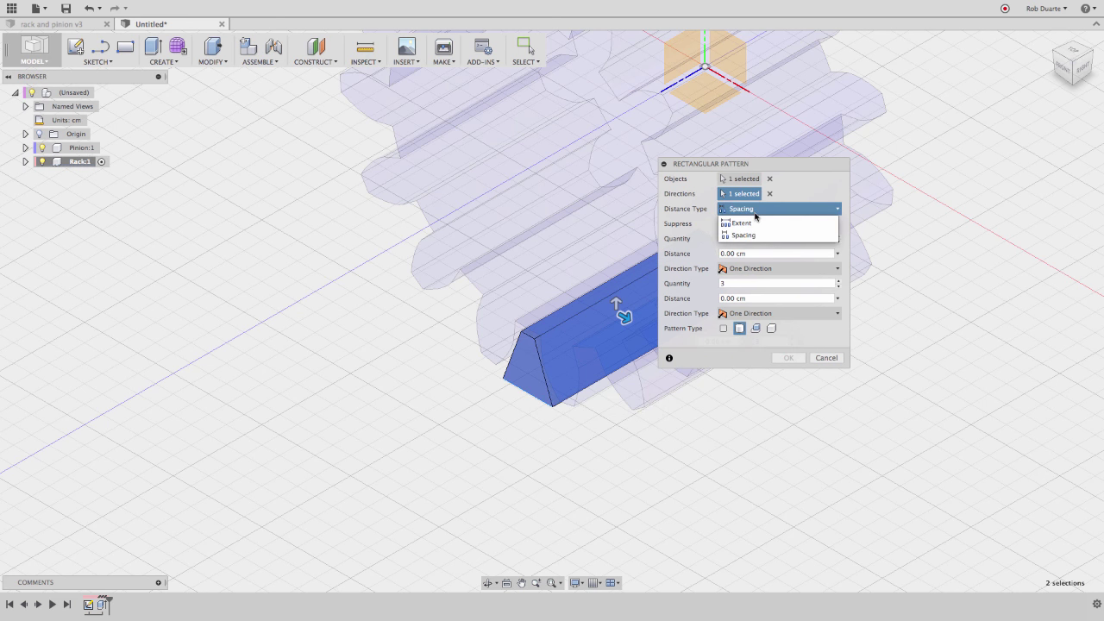
pyautogui.click(743, 234)
# Set the pattern quantity to rackteeth and distance to racktoothpitch, then confirm
pyautogui.click(746, 242)
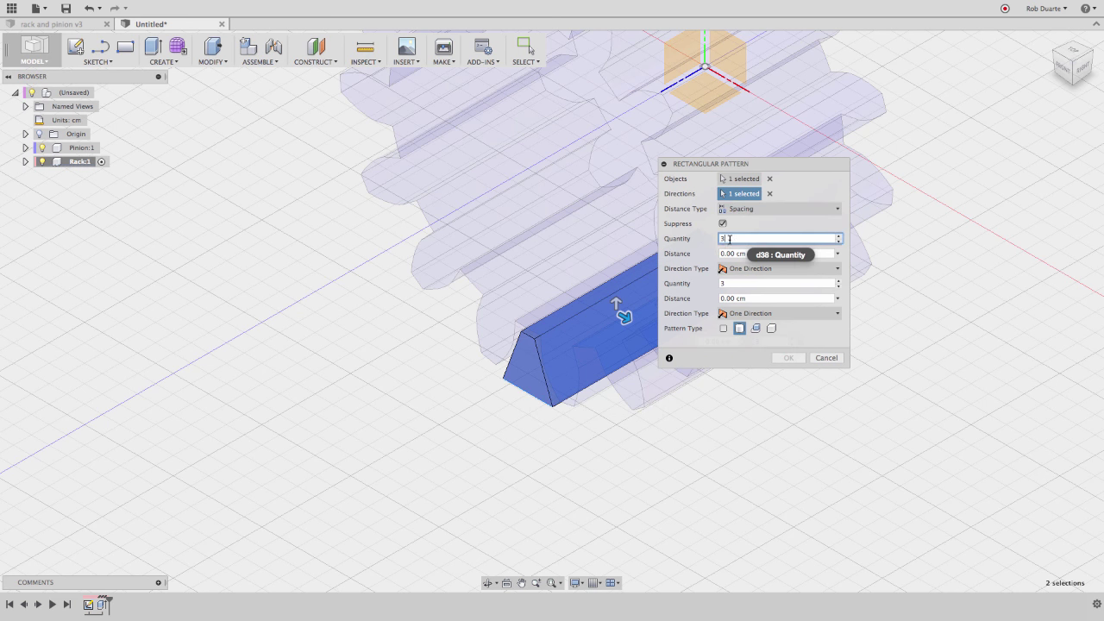
pyautogui.write('rack')
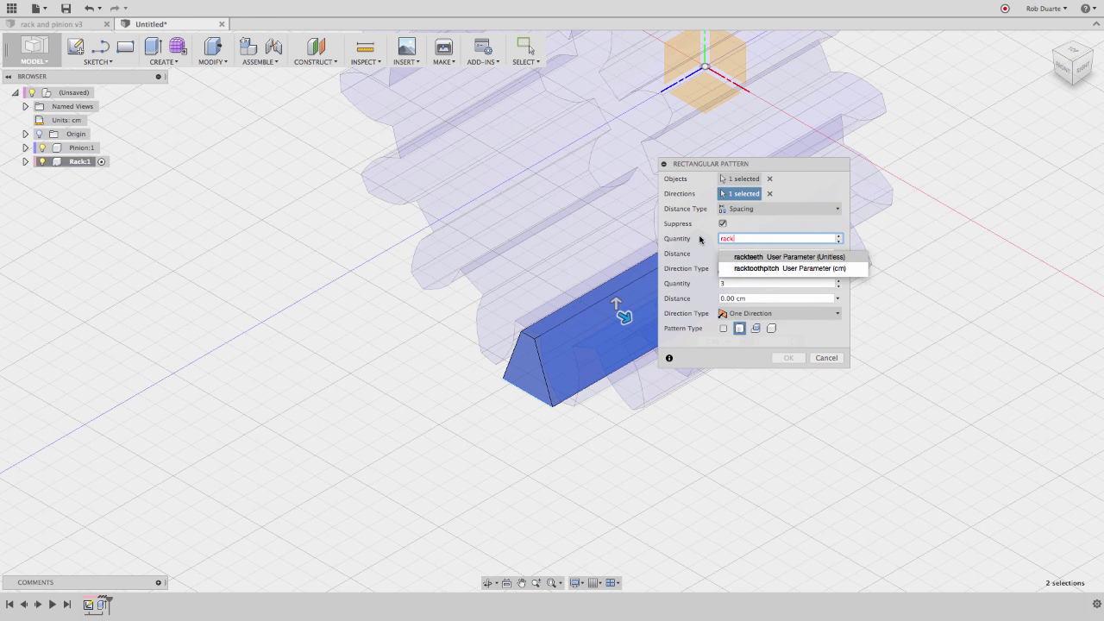
pyautogui.press('Return')
pyautogui.press('Tab')
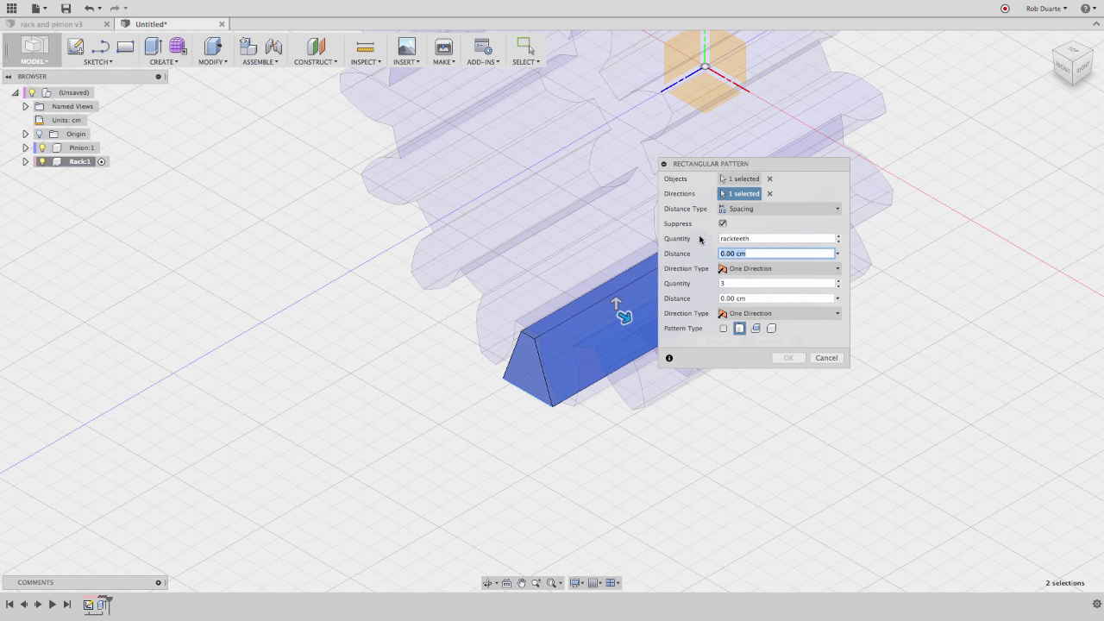
pyautogui.write('pitch')
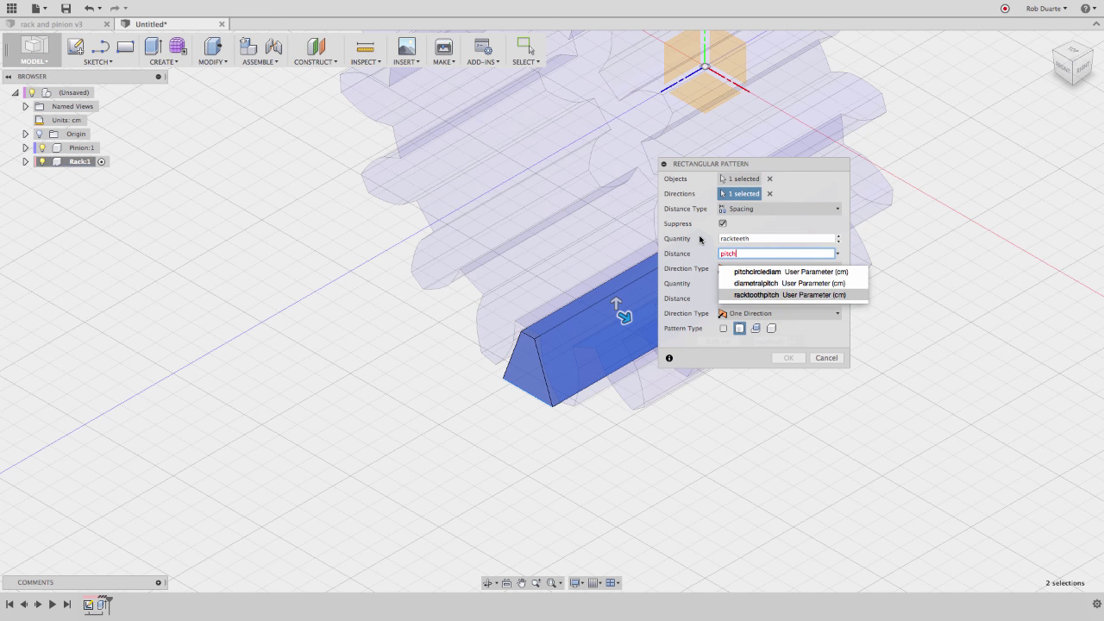
pyautogui.press('Return')
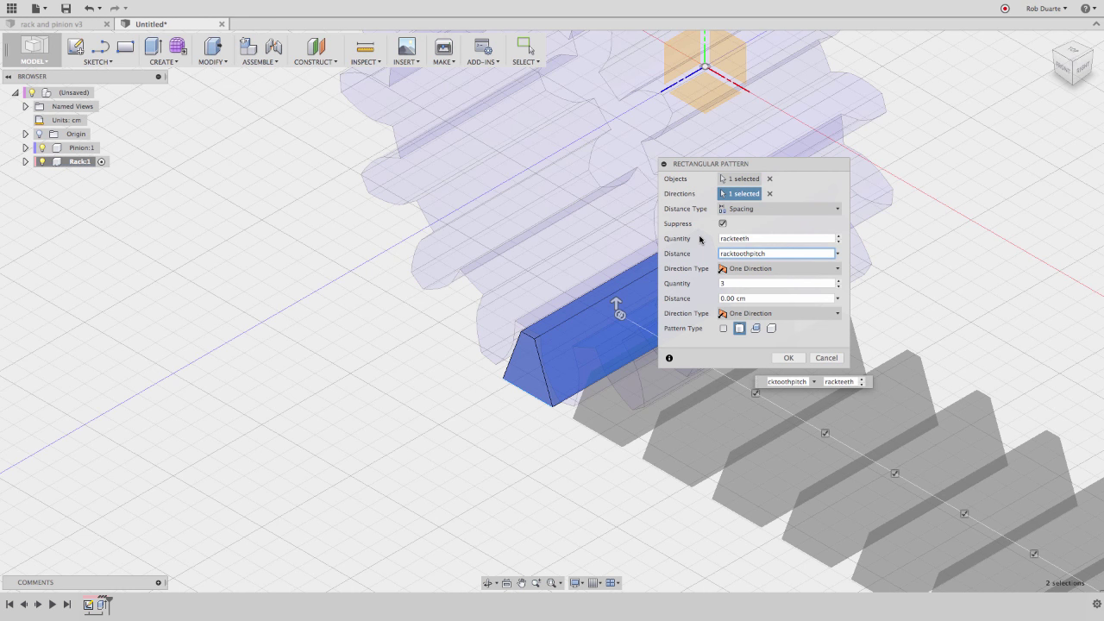
pyautogui.click(785, 357)
pyautogui.scroll(-2, 878, 265)
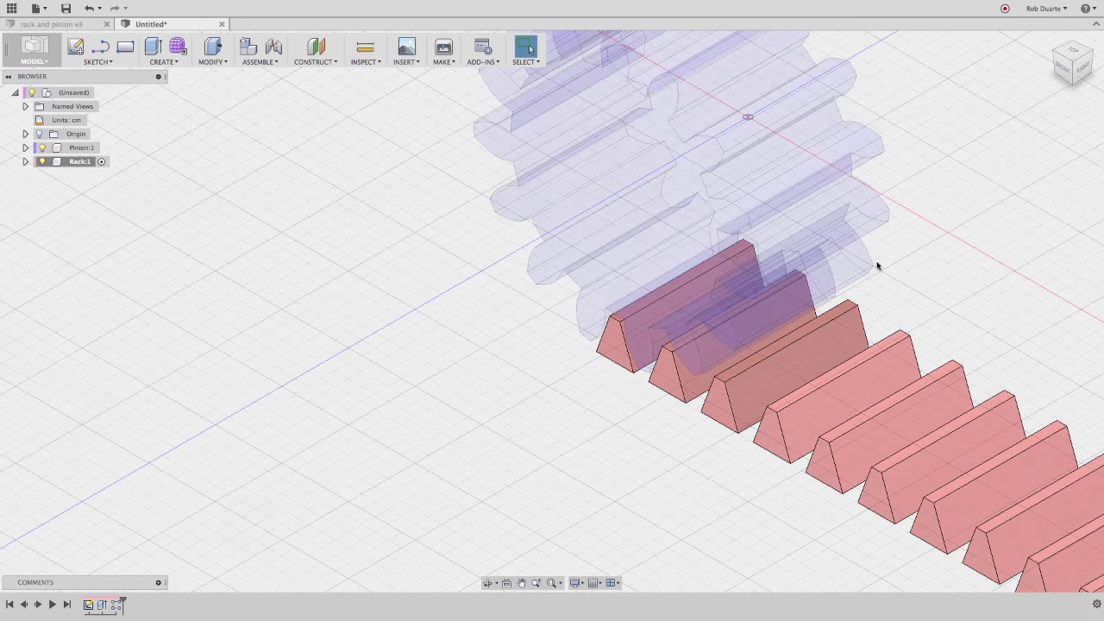
# View the rack row from the front under the pinion and activate Rack:1
pyautogui.click(1063, 69)
pyautogui.moveTo(926, 165); pyautogui.dragTo(685, 254, button='middle')
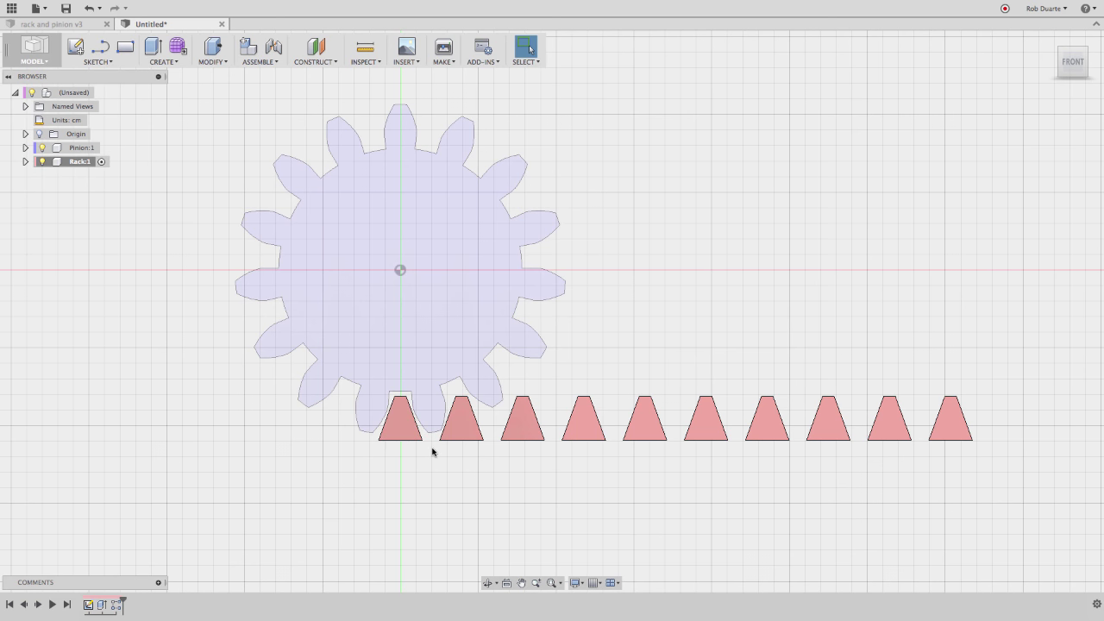
pyautogui.click(100, 163)
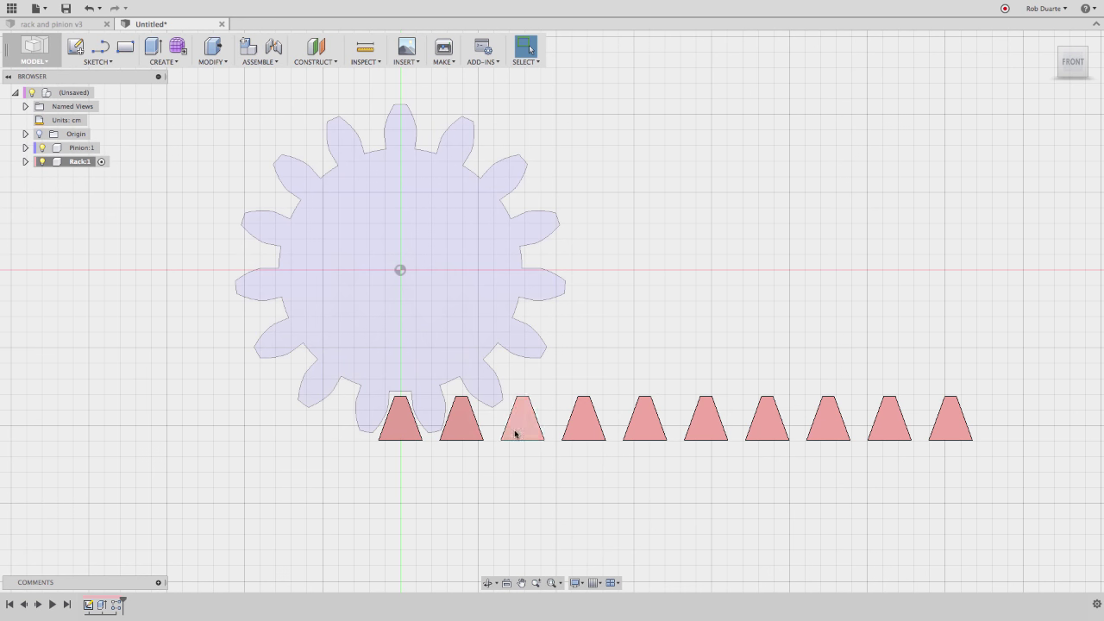
# Switch to the rack and pinion v3 design and toggle Pinion:1 and Rack:1 visibility
pyautogui.click(66, 24)
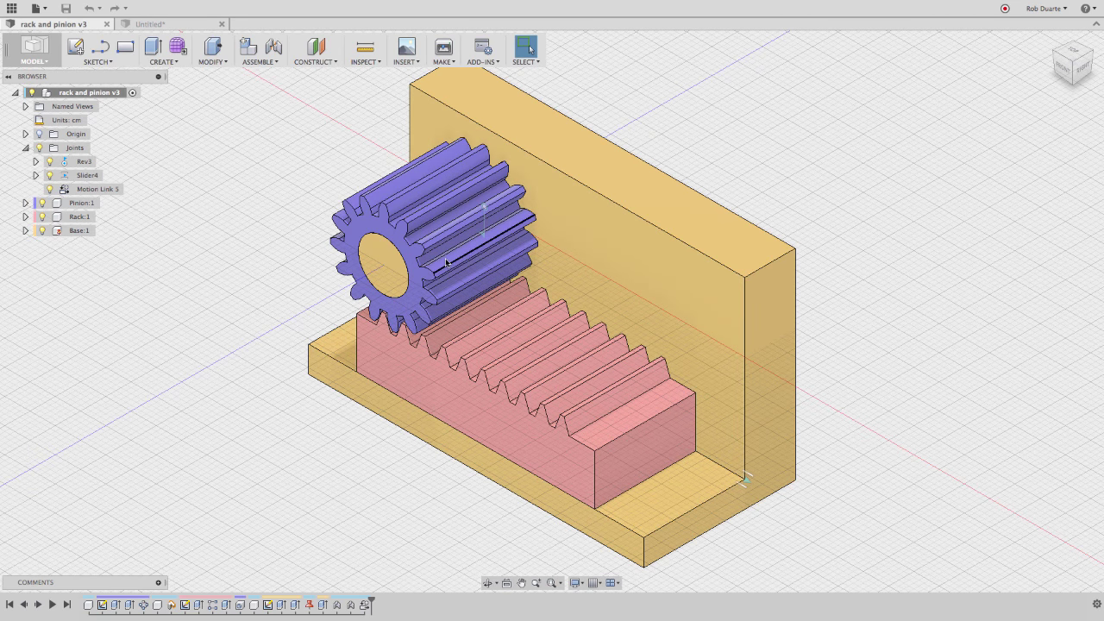
pyautogui.click(41, 203)
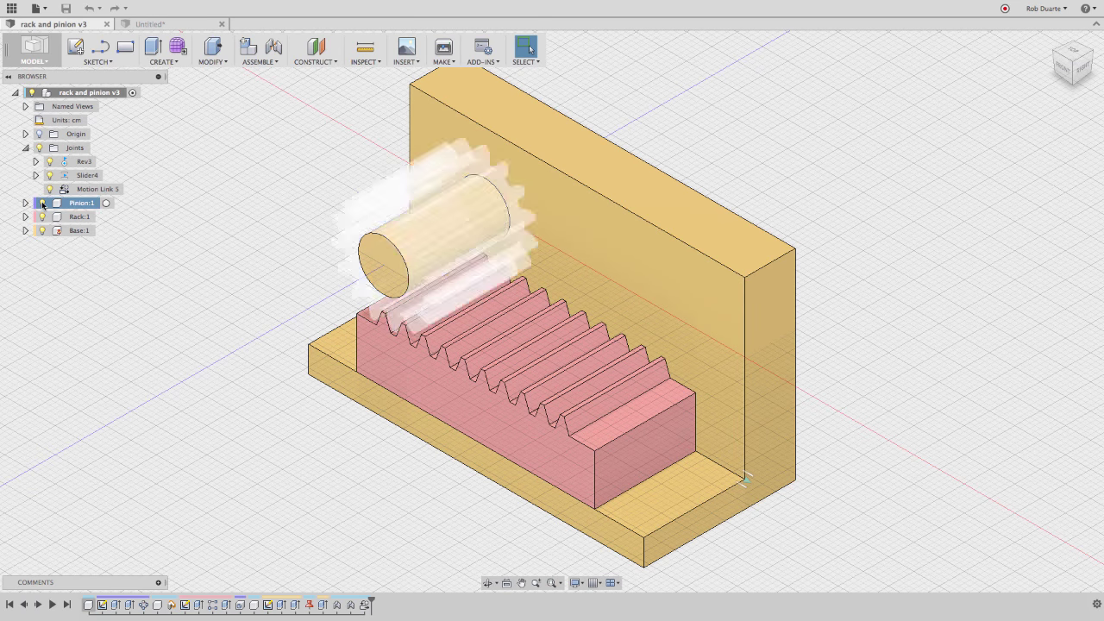
pyautogui.click(42, 218)
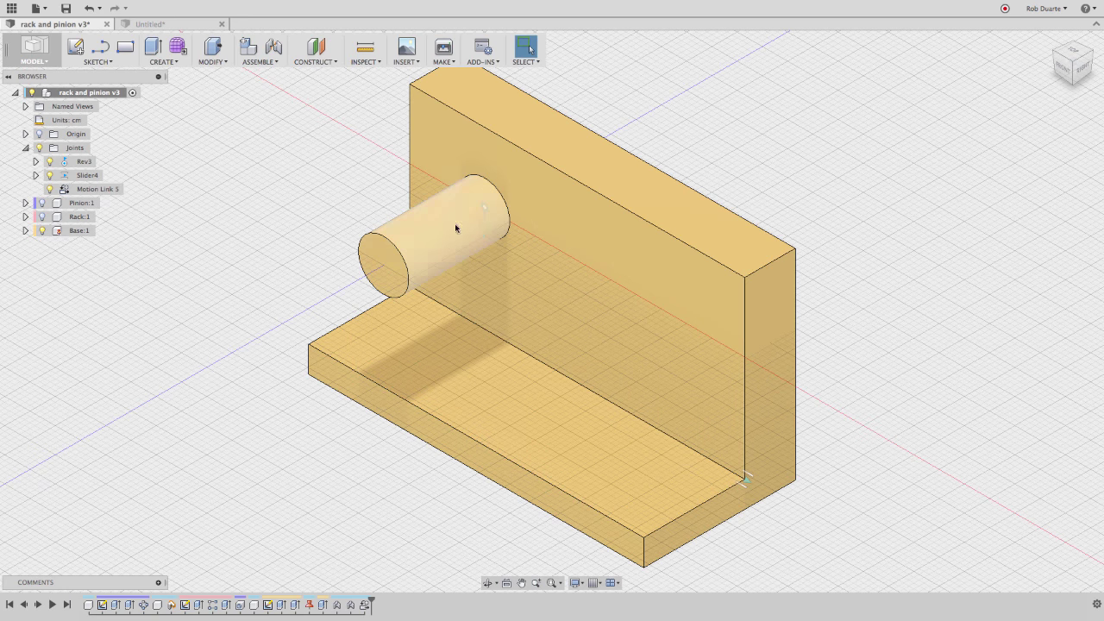
pyautogui.click(42, 216)
pyautogui.click(41, 202)
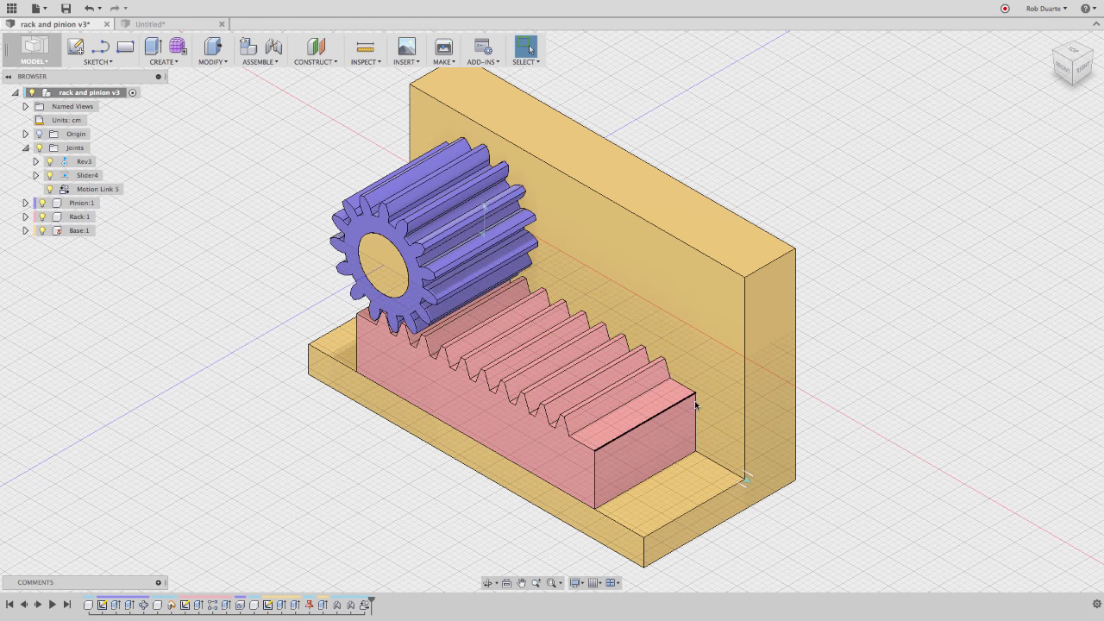
# Drag the Slider4 joint to slide the rack, view from the front, and select Motion Link 5
pyautogui.click(747, 481)
pyautogui.moveTo(747, 480)
pyautogui.mouseDown()
pyautogui.moveTo(729, 464)
pyautogui.moveTo(753, 483)
pyautogui.moveTo(721, 470)
pyautogui.moveTo(742, 478)
pyautogui.mouseUp()
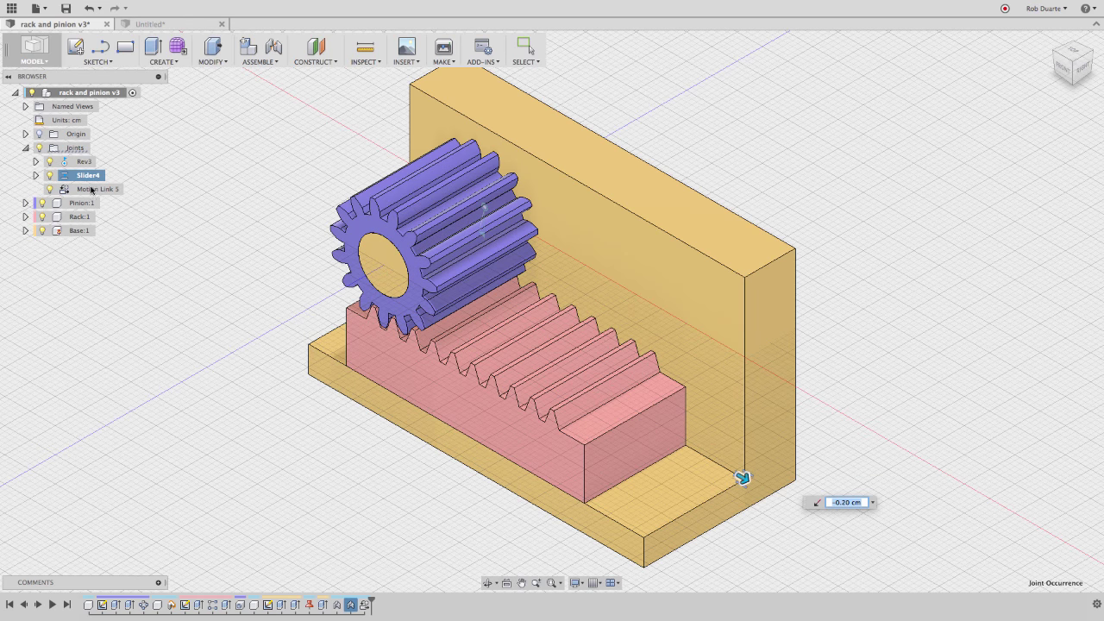
pyautogui.click(1062, 69)
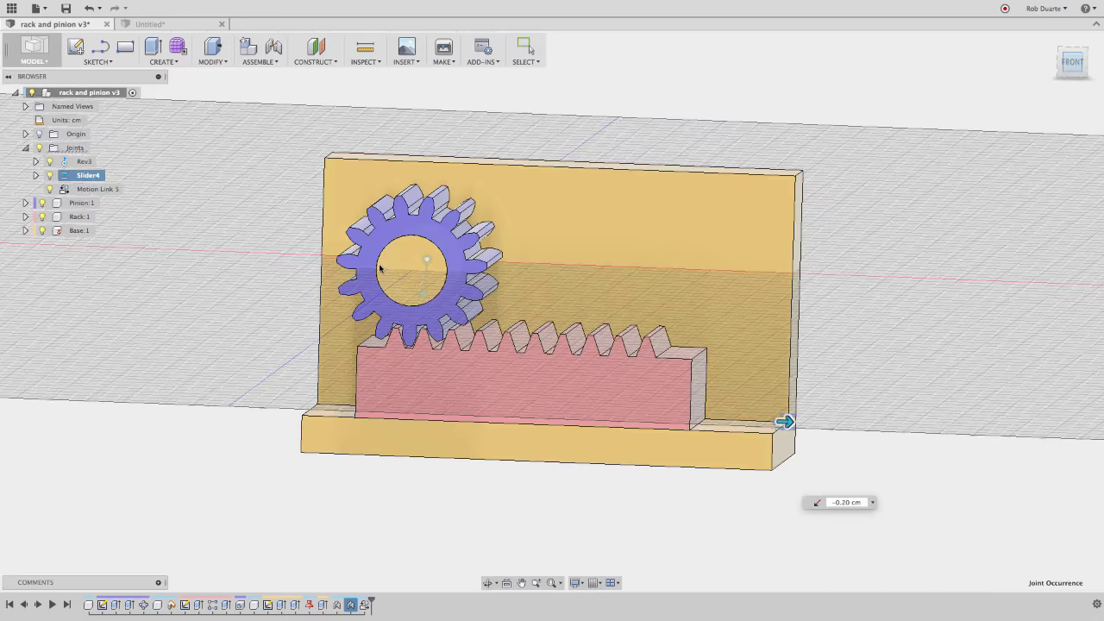
pyautogui.scroll(5, 471, 363)
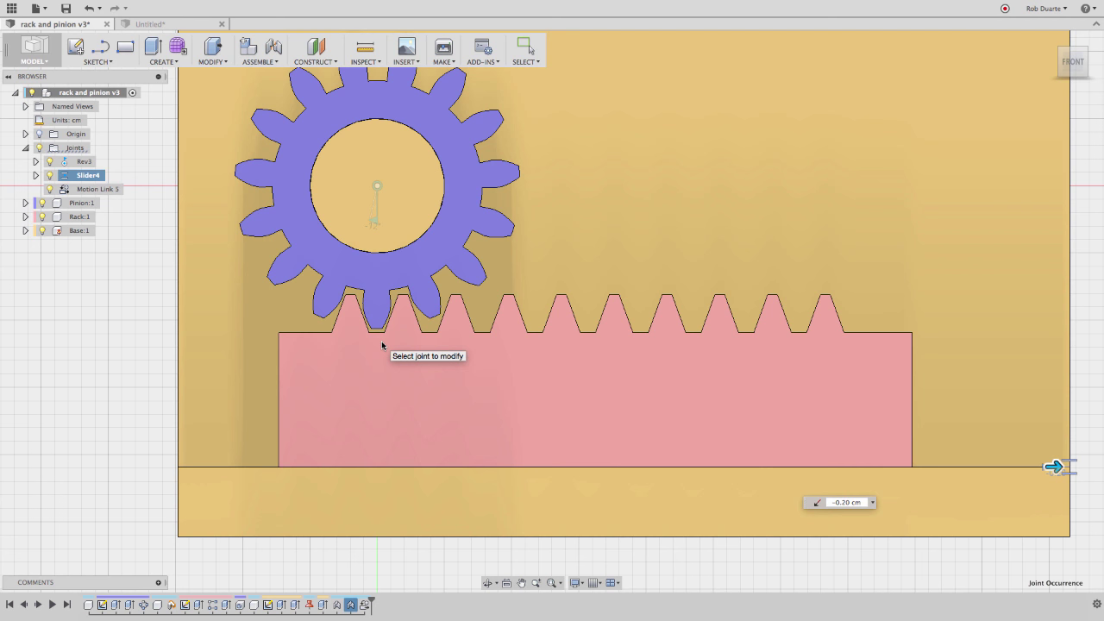
pyautogui.click(88, 190)
# Open Motion Link 5's Edit Feature settings from the timeline
pyautogui.click(88, 190)
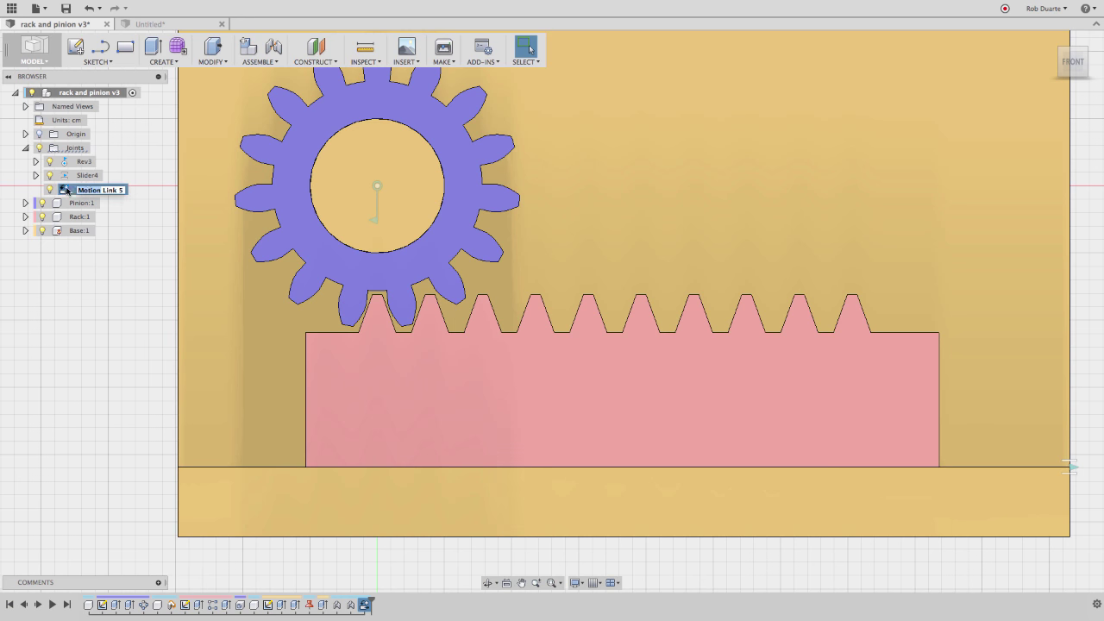
pyautogui.press('Return')
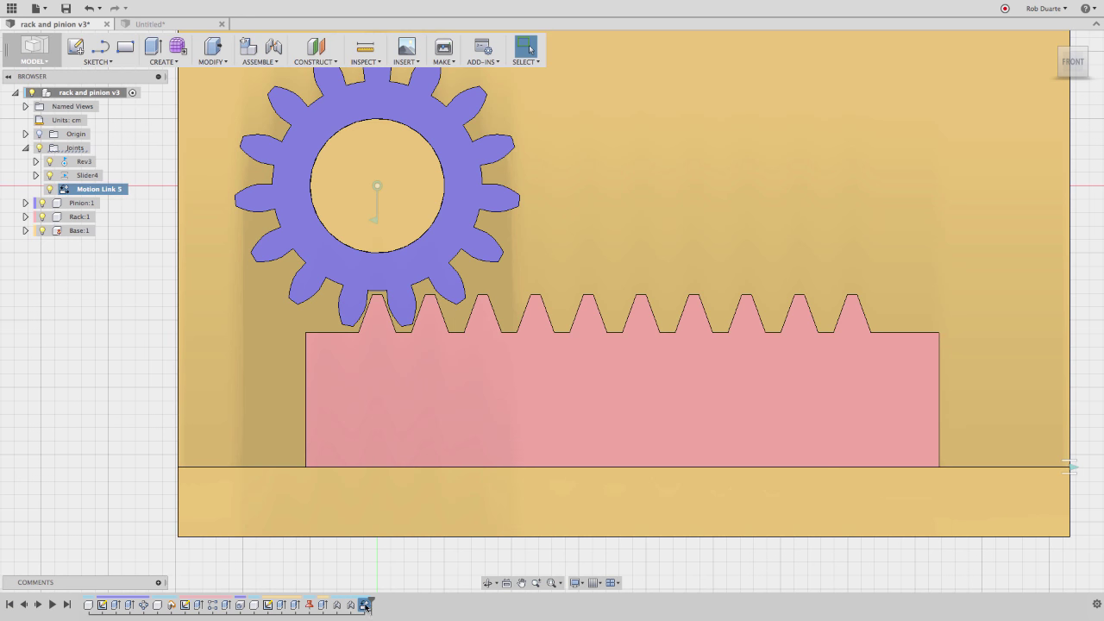
pyautogui.rightClick(366, 606)
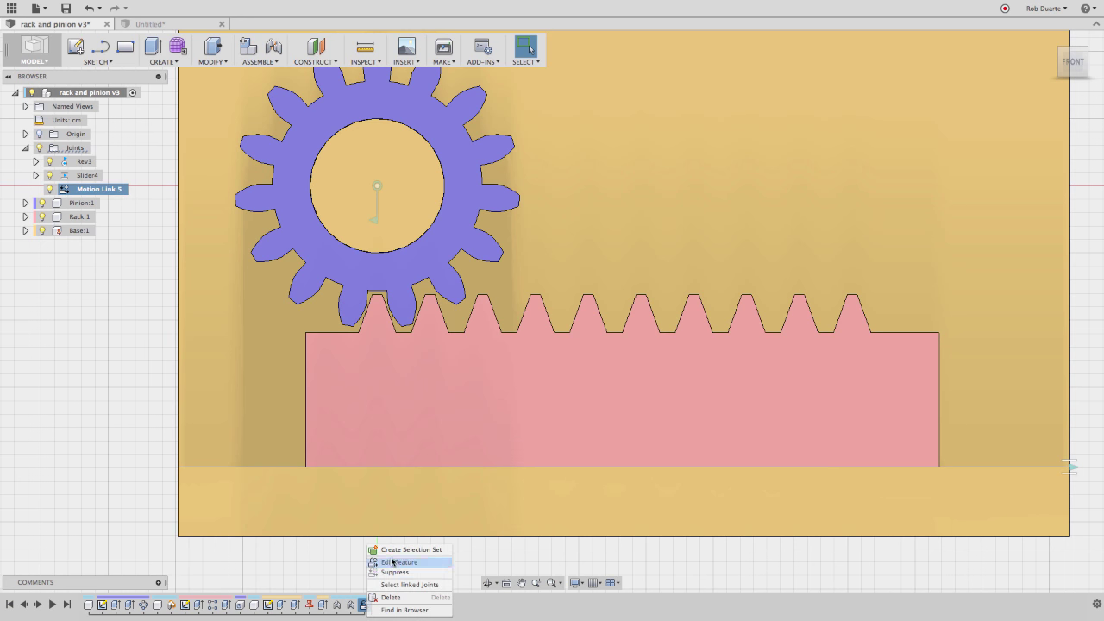
pyautogui.click(397, 562)
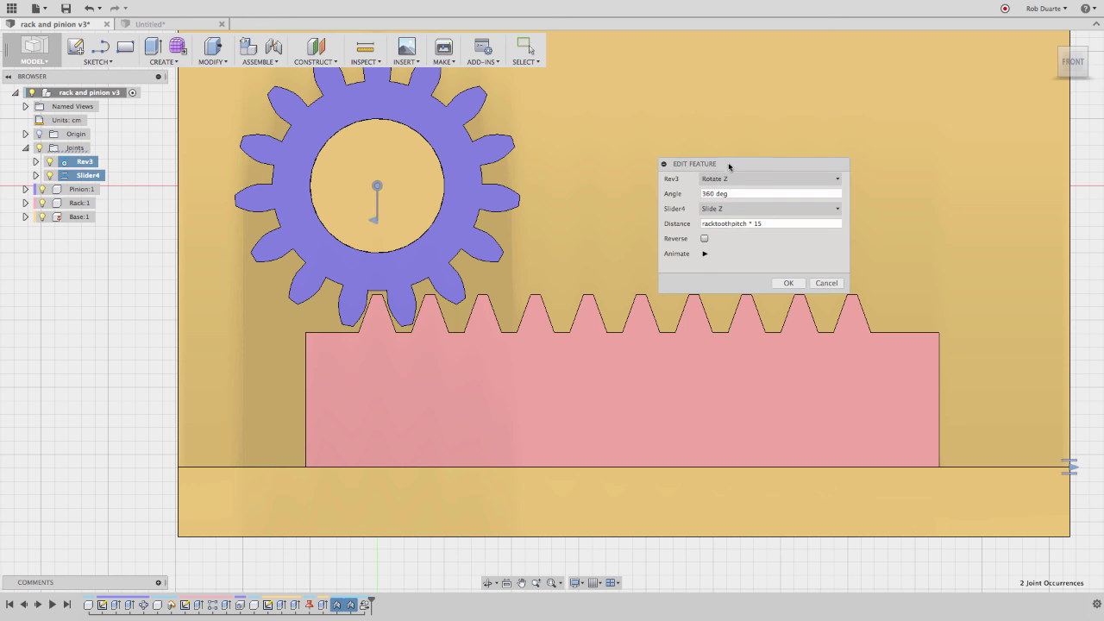
pyautogui.moveTo(732, 165); pyautogui.dragTo(781, 113)
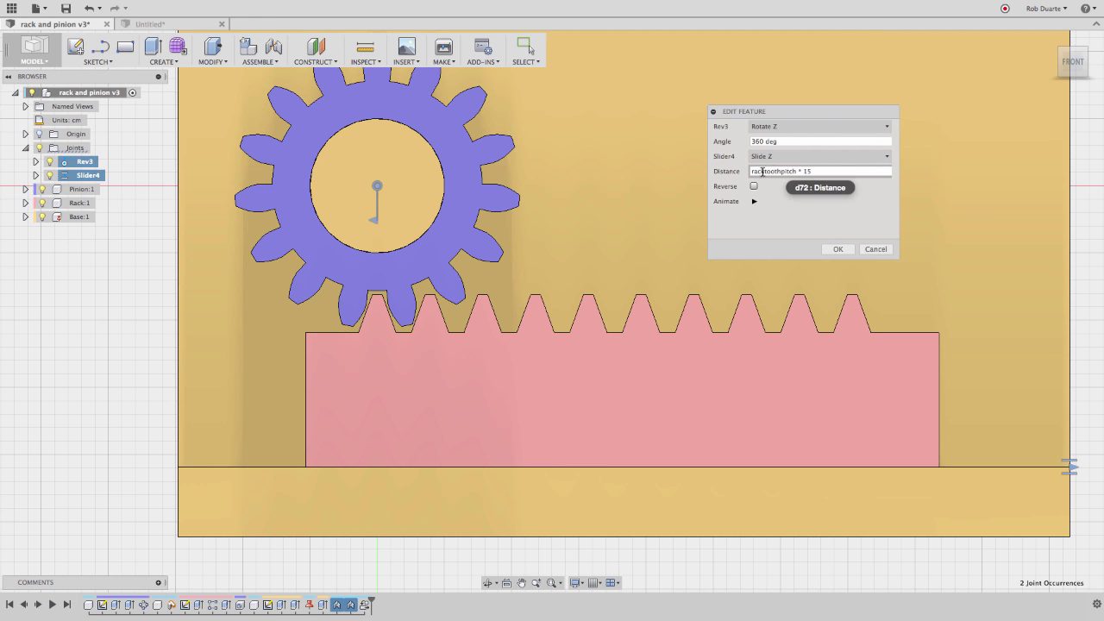
# Set the slide distance to racktoothpitch * spurteeth, preview the animation and confirm
pyautogui.click(831, 173)
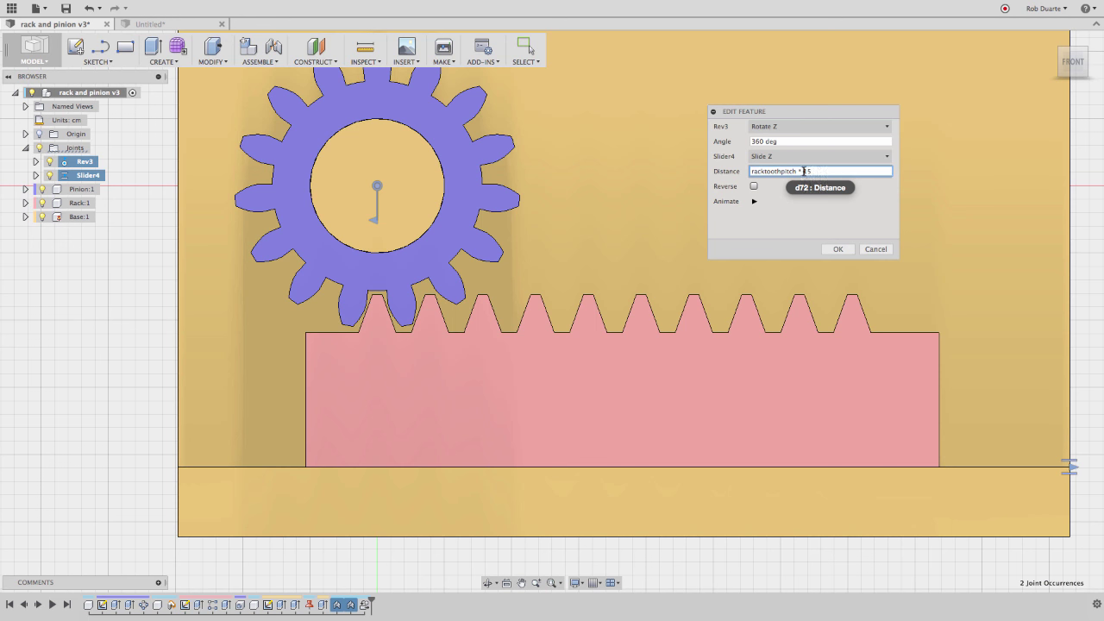
pyautogui.moveTo(804, 170); pyautogui.dragTo(860, 181)
pyautogui.write('spurteeth')
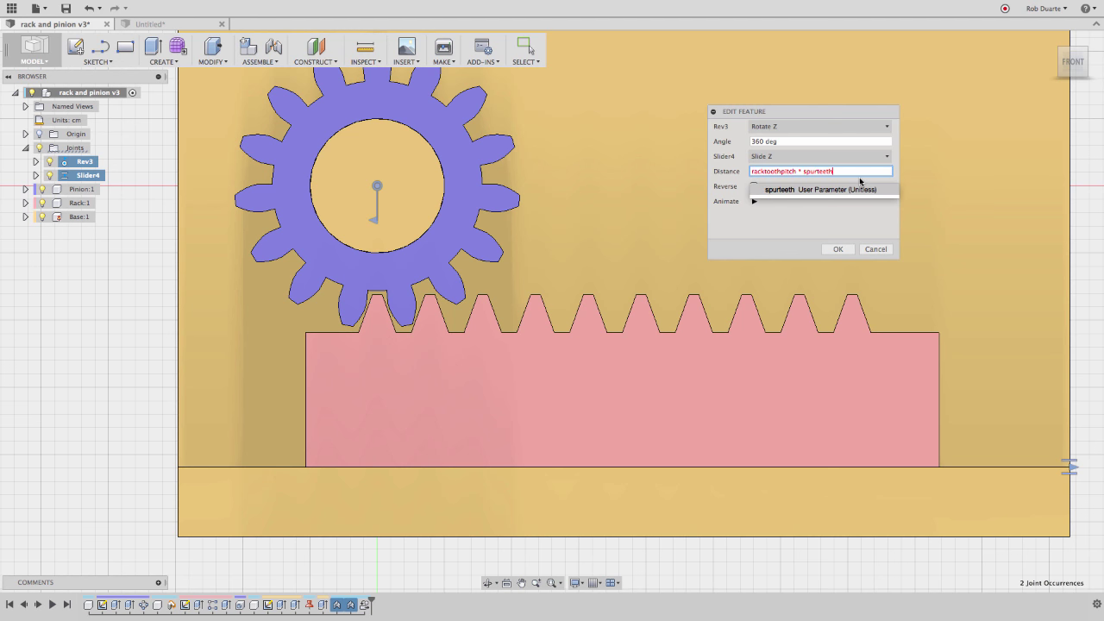
pyautogui.press('Tab')
pyautogui.click(753, 201)
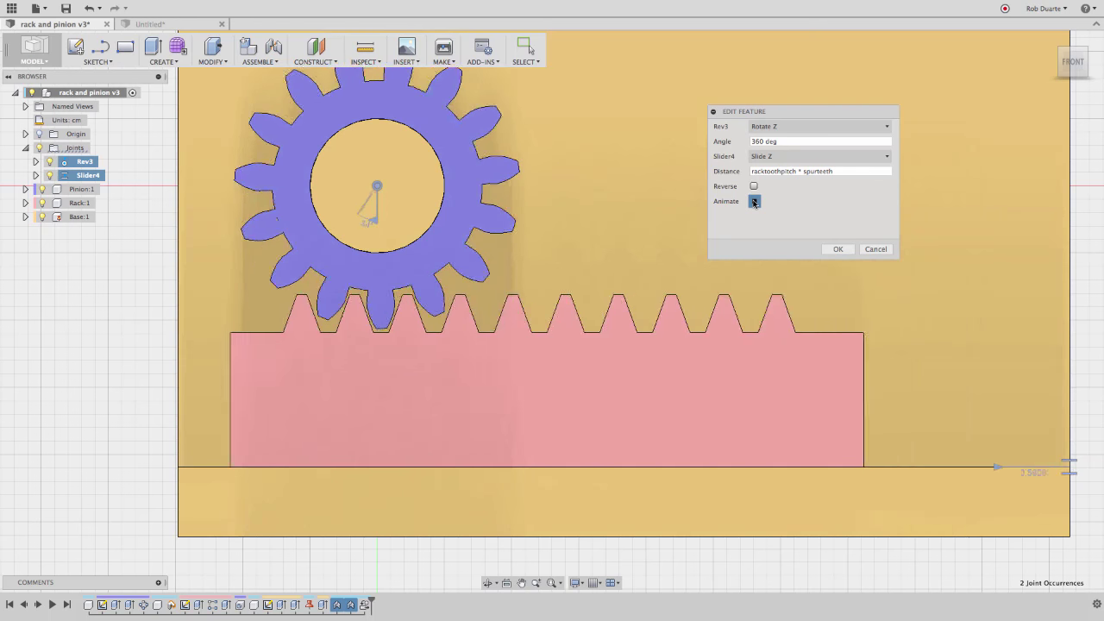
pyautogui.click(838, 249)
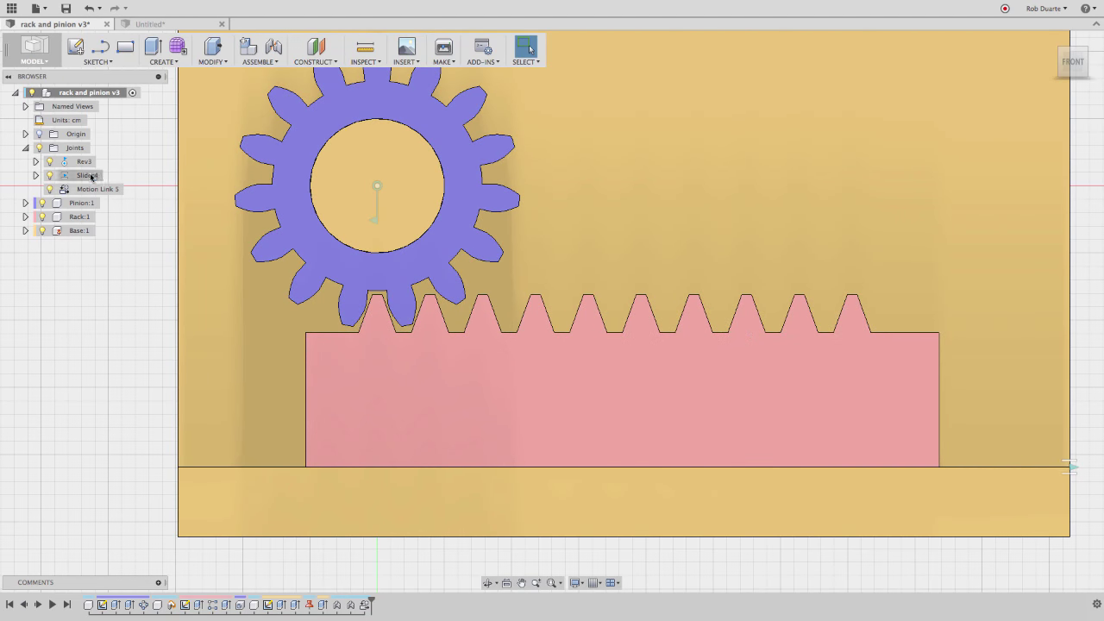
# Open Edit Joint Limits for the Slider4 joint
pyautogui.rightClick(90, 176)
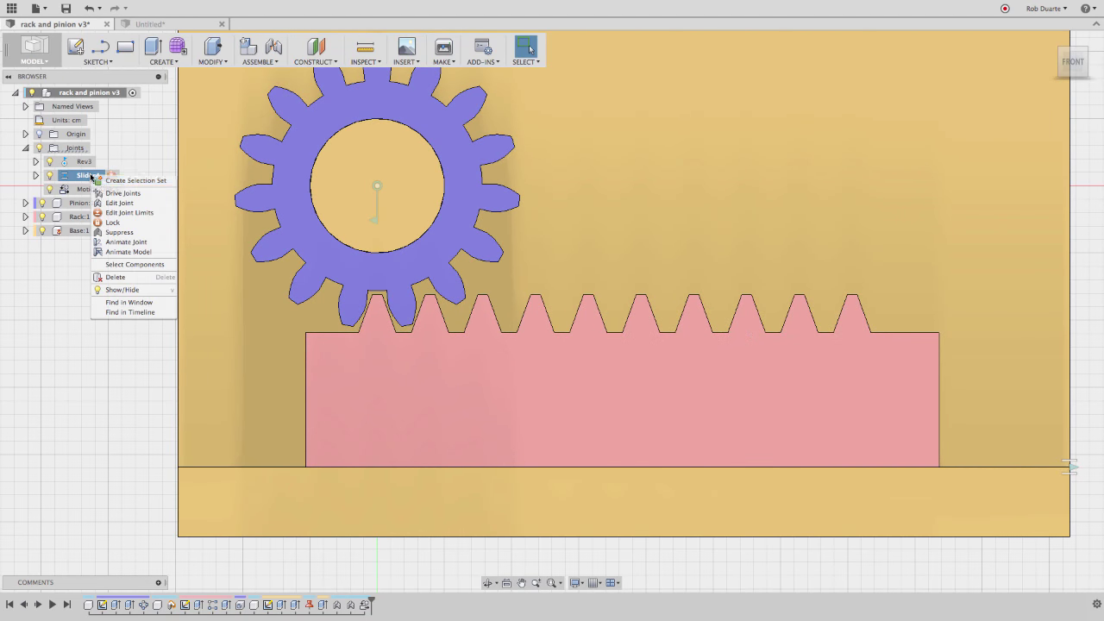
pyautogui.click(122, 213)
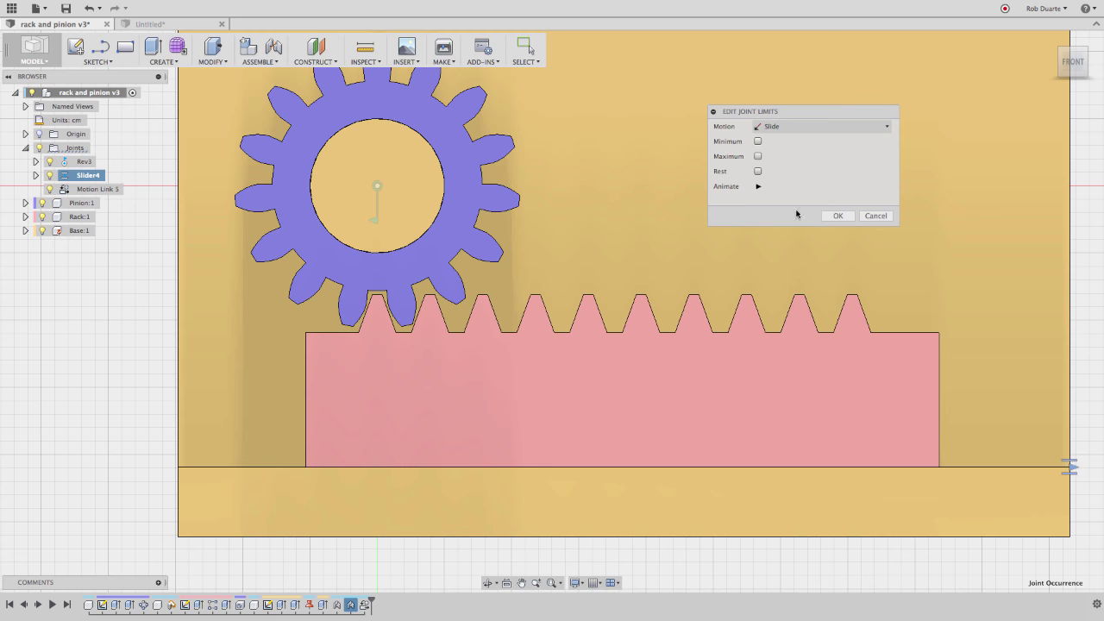